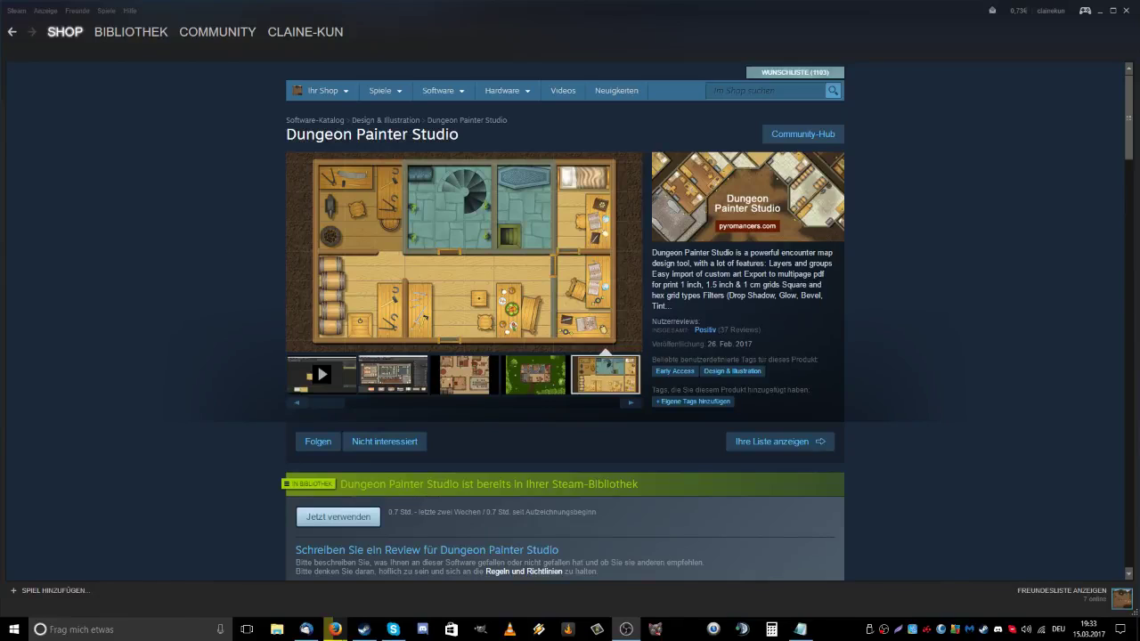
Examine the Dungeon Painter Studio store page, including its review section, gift price, supported languages and feature list
drag(459, 135, 283, 135)
click(283, 135)
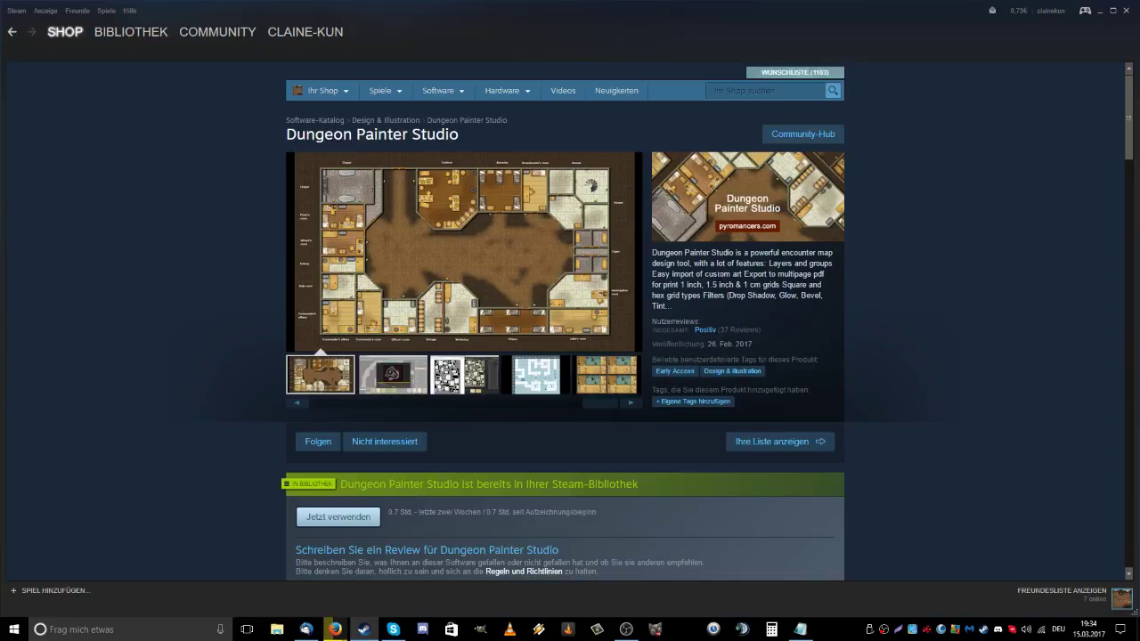
scroll(815, 290, down, 3)
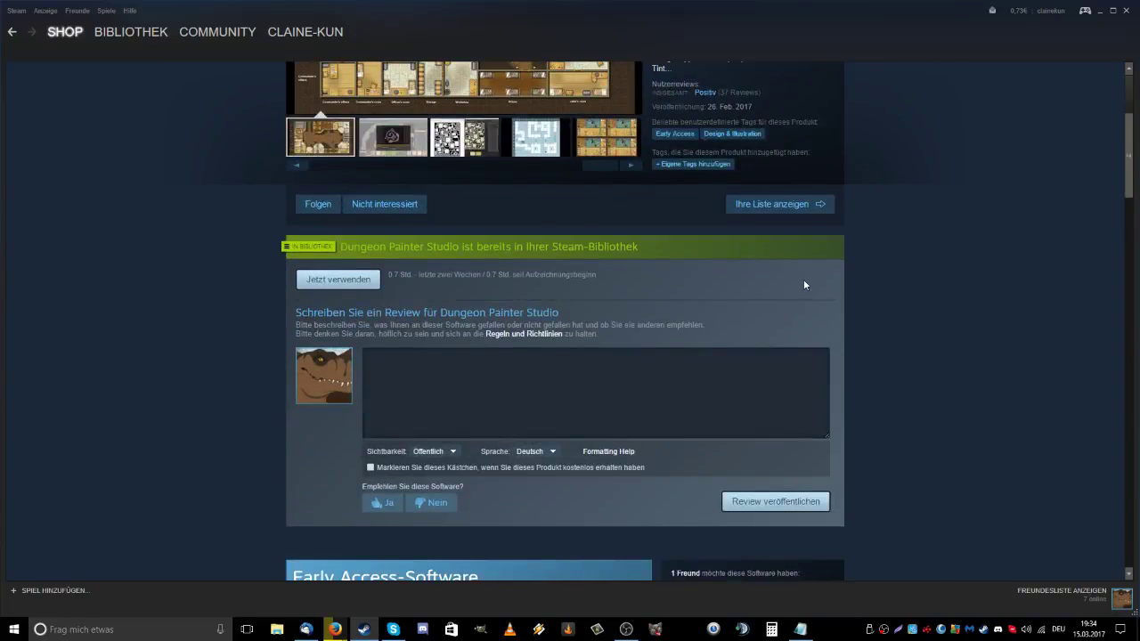
scroll(804, 279, down, 3)
scroll(737, 330, down, 3)
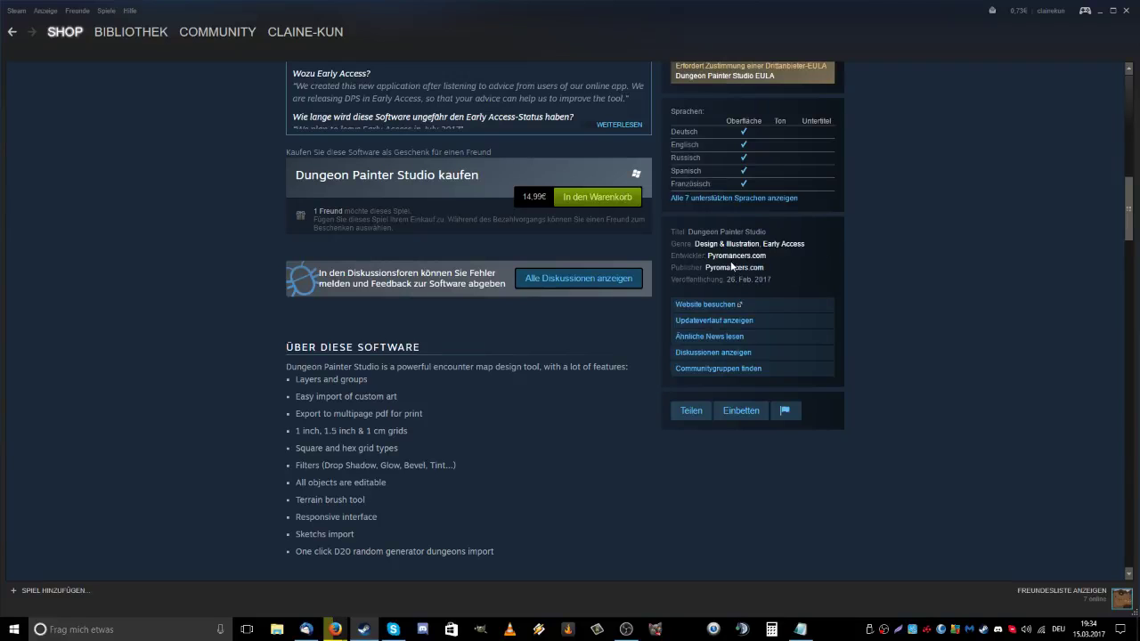
scroll(665, 260, up, 10)
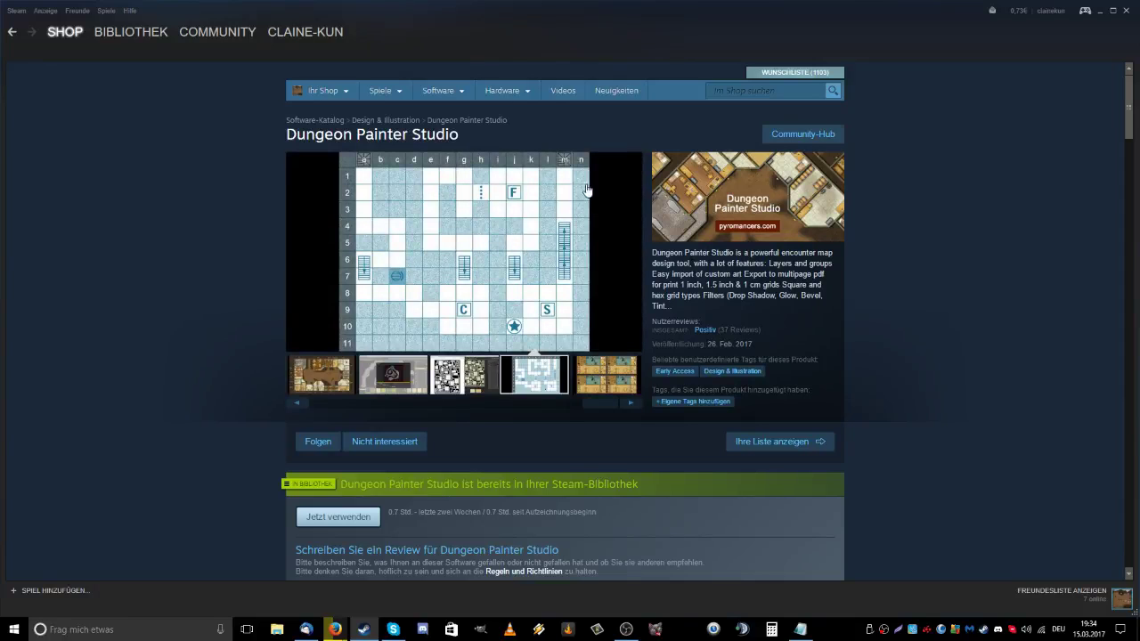
Close the Steam window and launch Dungeon Painter Studio in a maximized window
click(1125, 11)
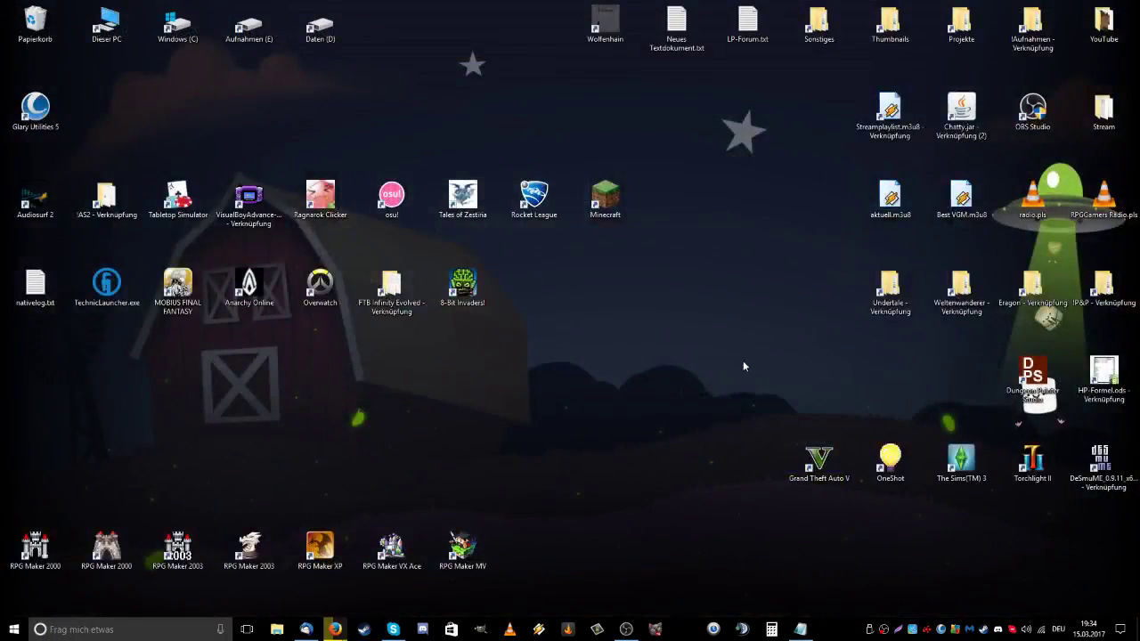
double_click(999, 387)
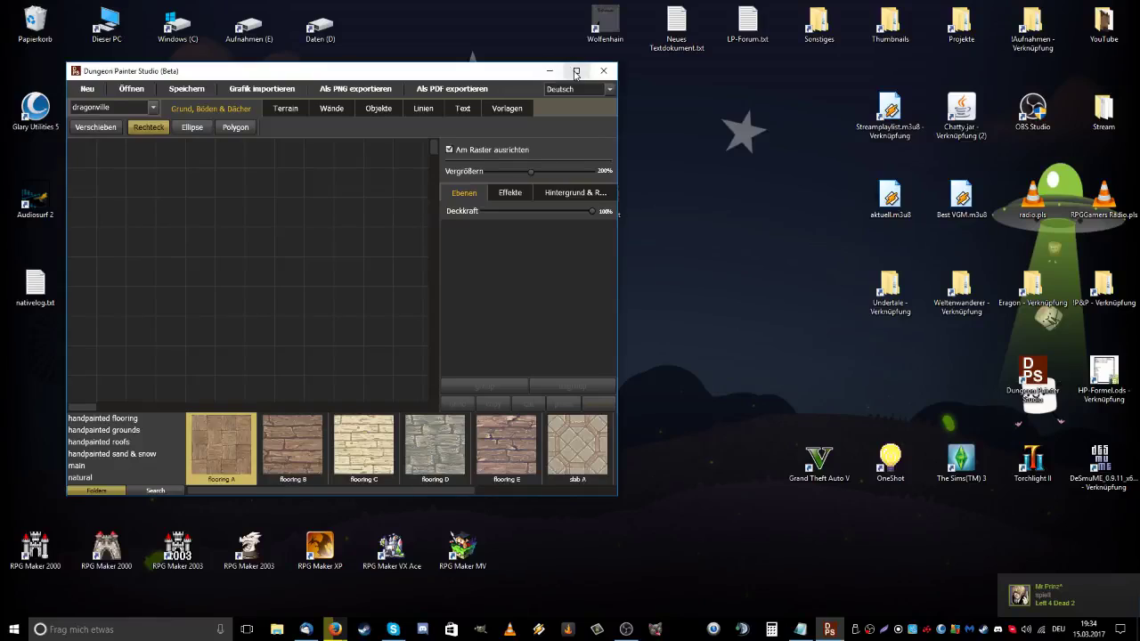
click(577, 70)
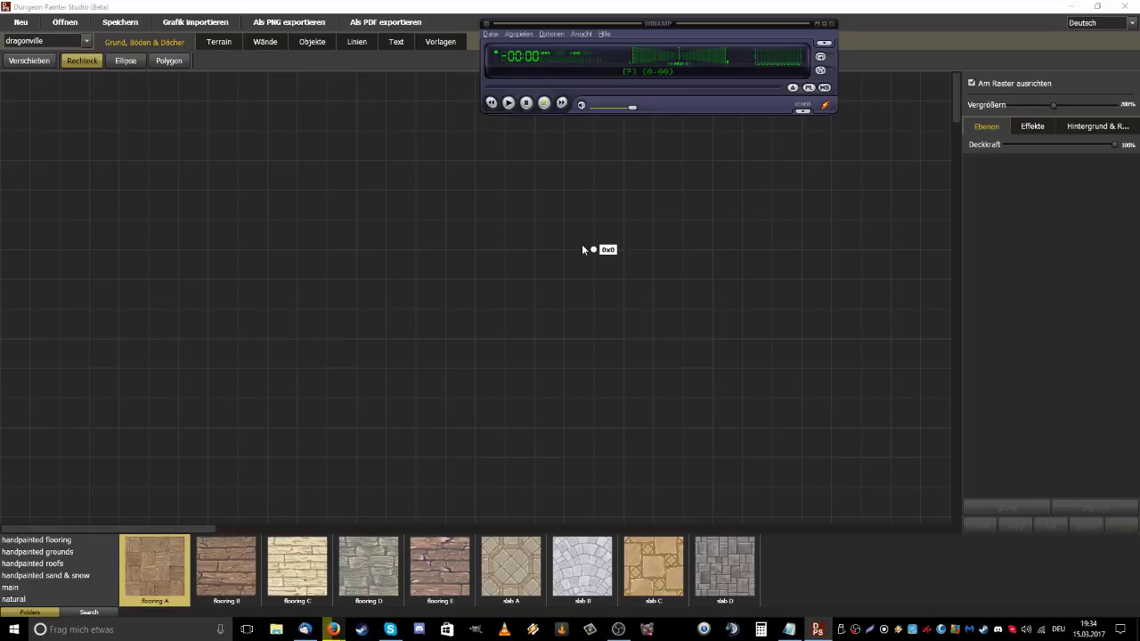
Play the Artelius track in Winamp with the volume lowered to 1% and return to Dungeon Painter Studio
click(515, 146)
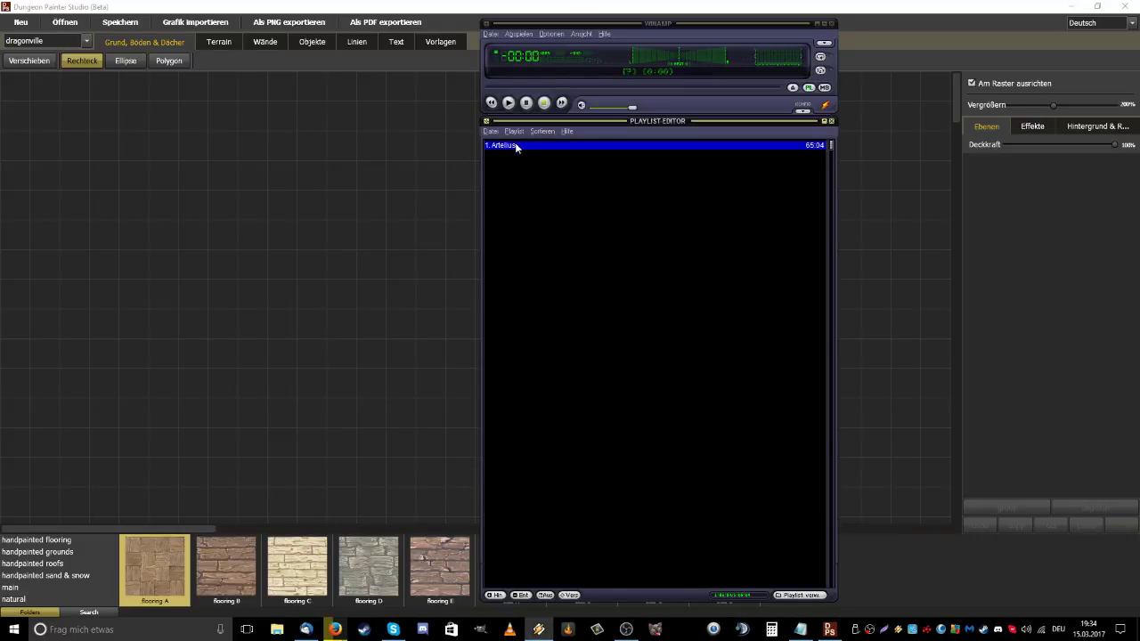
drag(622, 105, 592, 109)
double_click(538, 143)
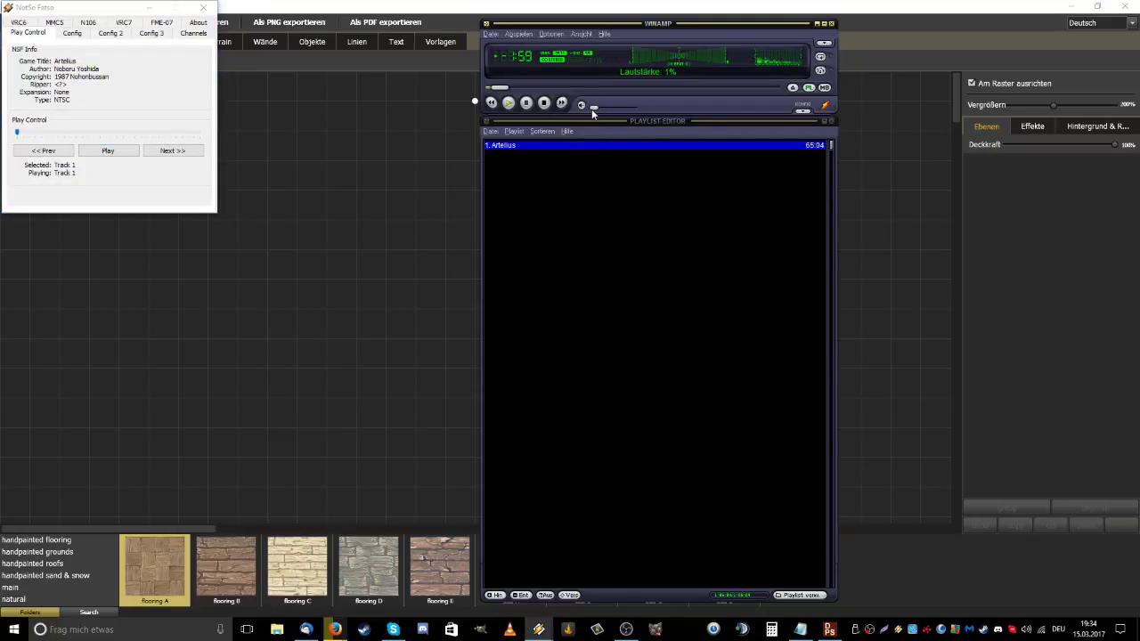
click(339, 236)
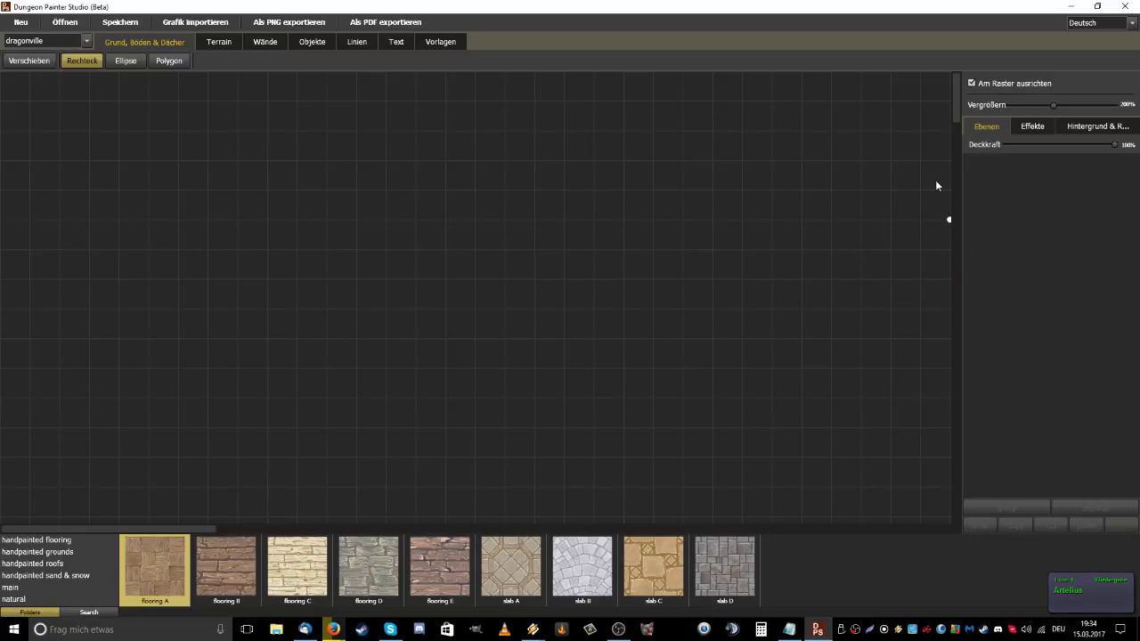
drag(1053, 109, 1028, 112)
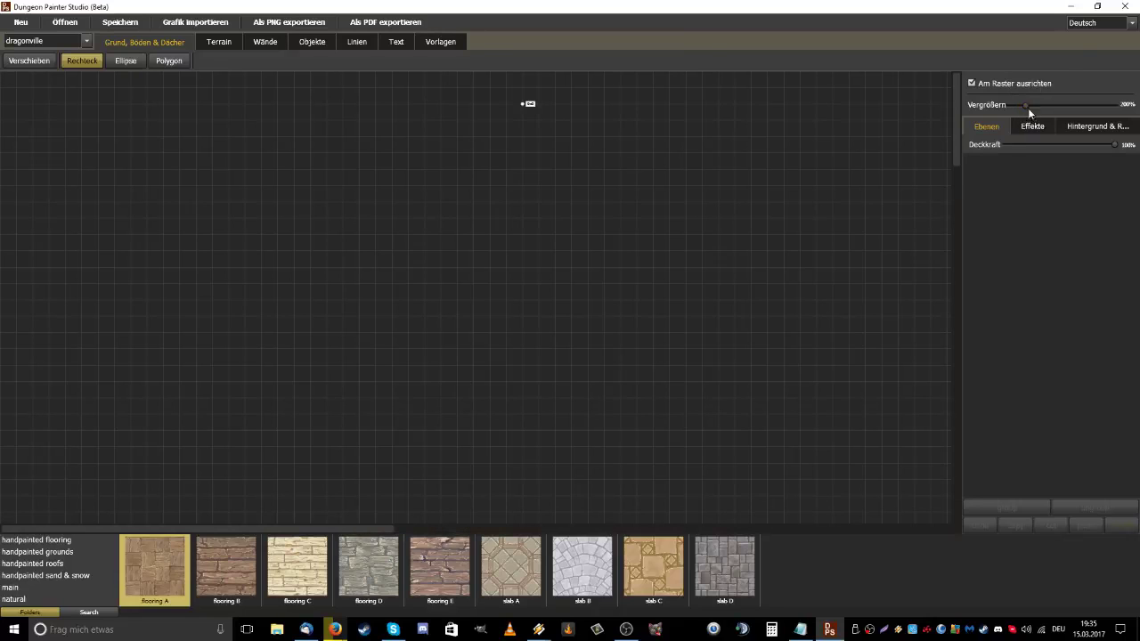
Open the image Mutantenschiff.png from the Eragon folder's !GrafkenEragon, Maps, !oben subfolder
click(1068, 7)
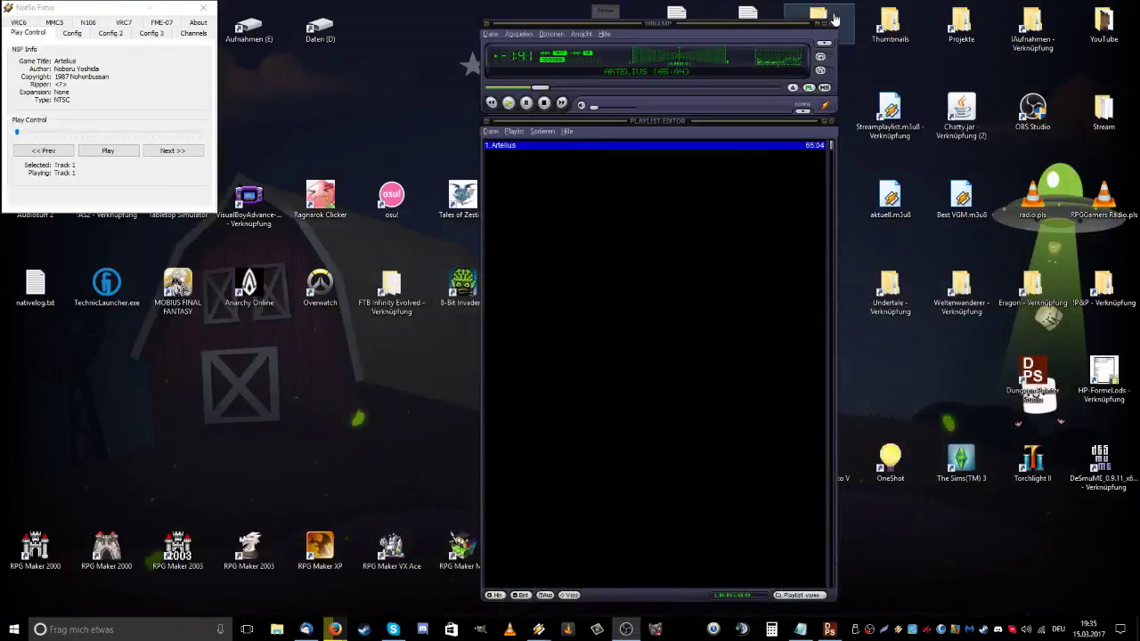
key(Return)
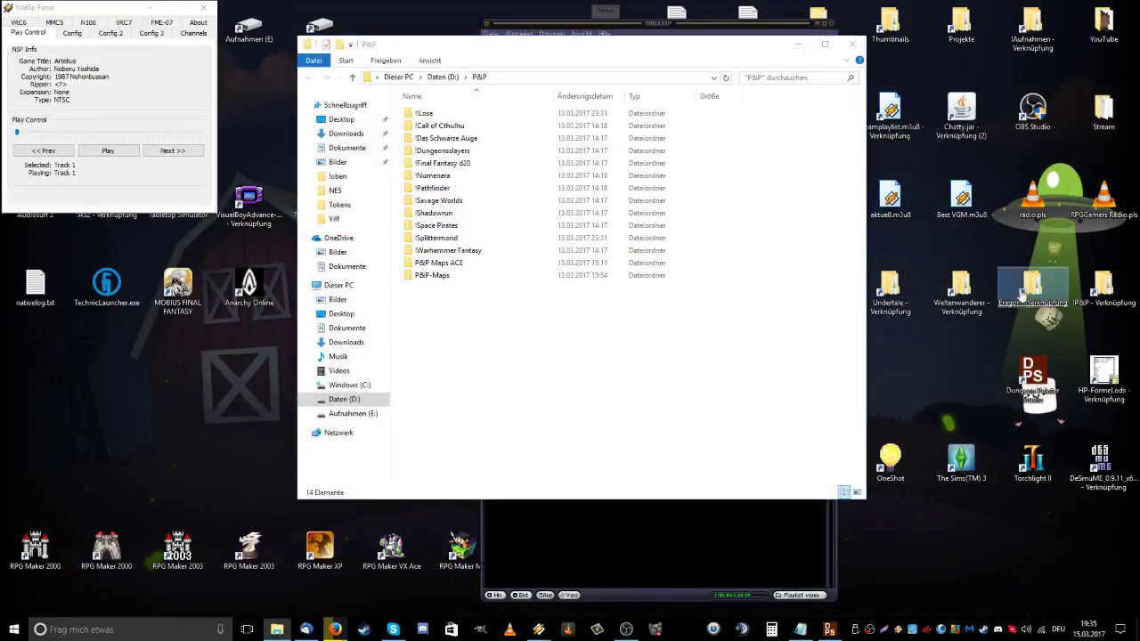
click(852, 47)
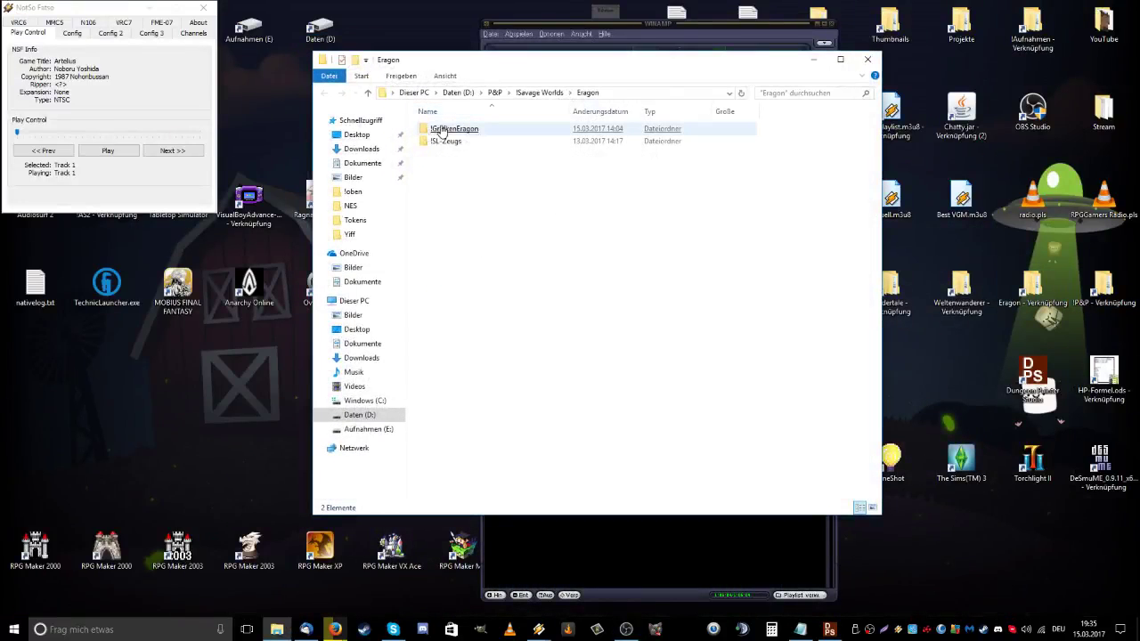
double_click(427, 130)
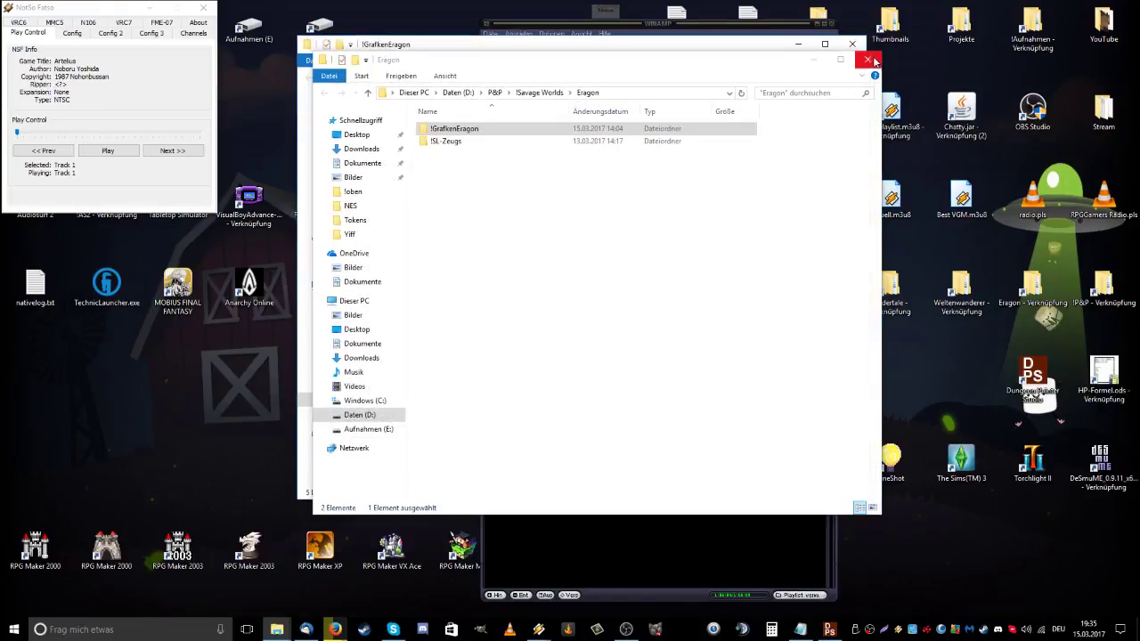
double_click(424, 139)
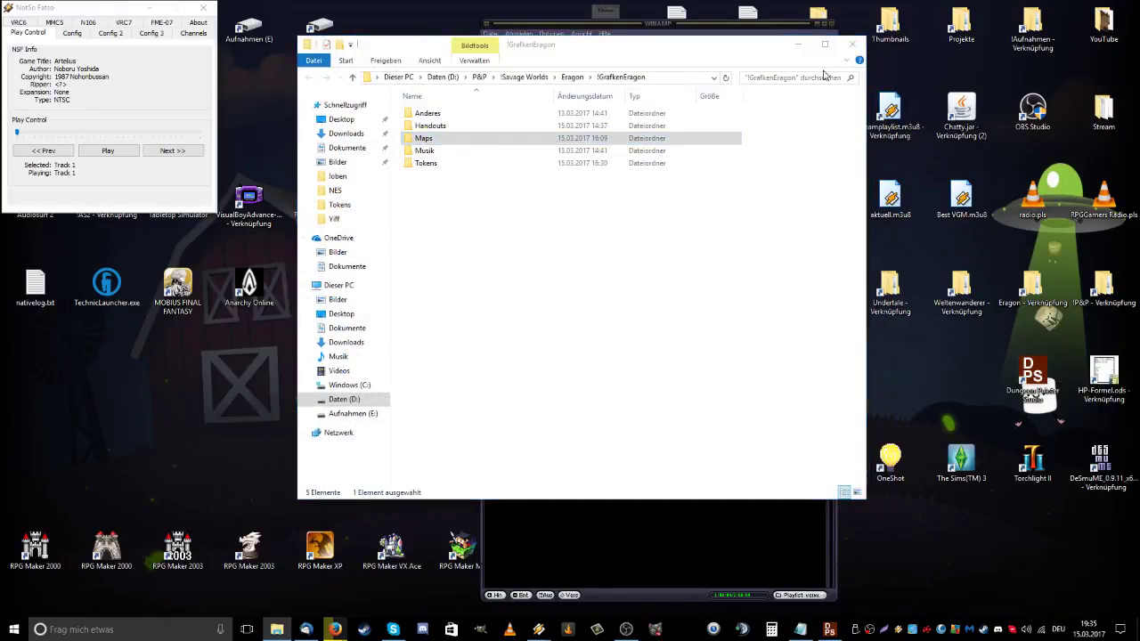
click(852, 44)
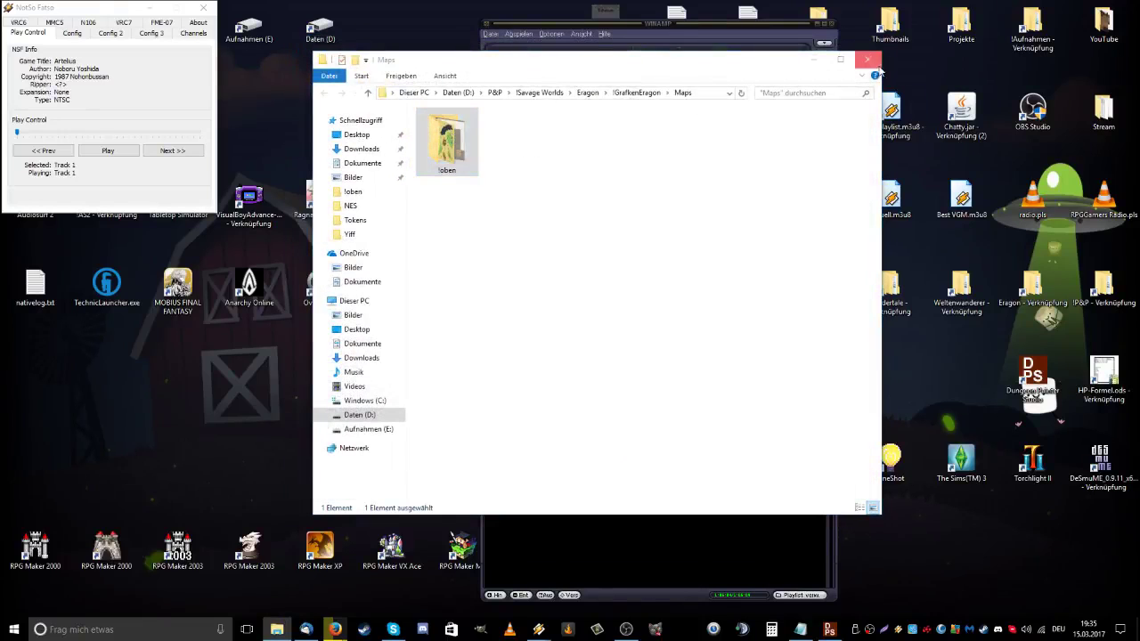
key(Return)
click(873, 62)
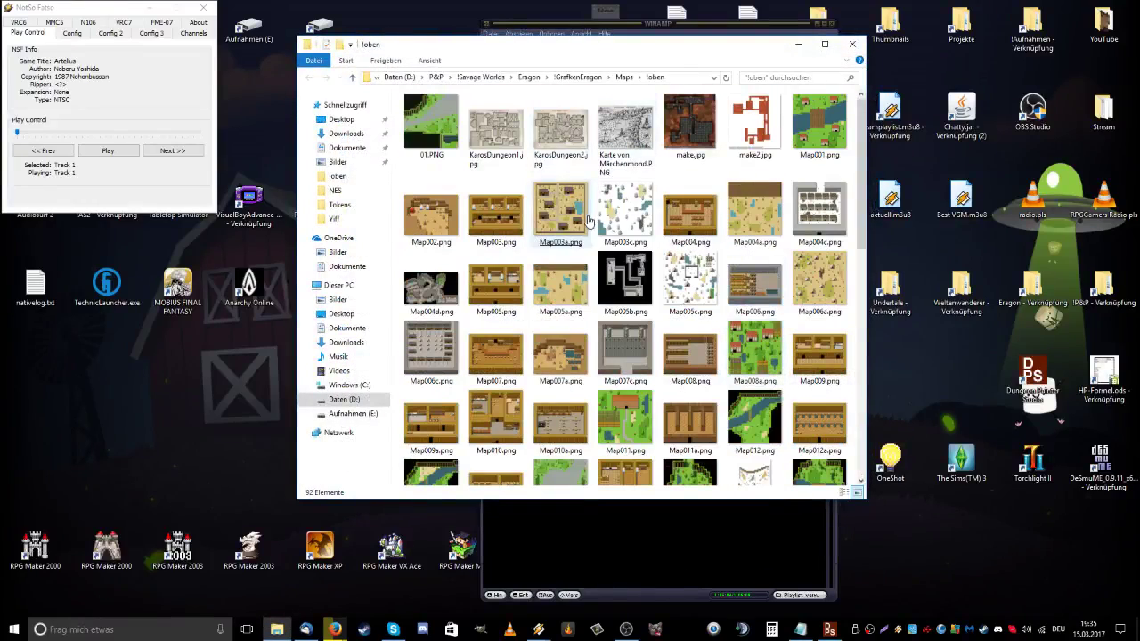
scroll(592, 223, down, 6)
double_click(806, 383)
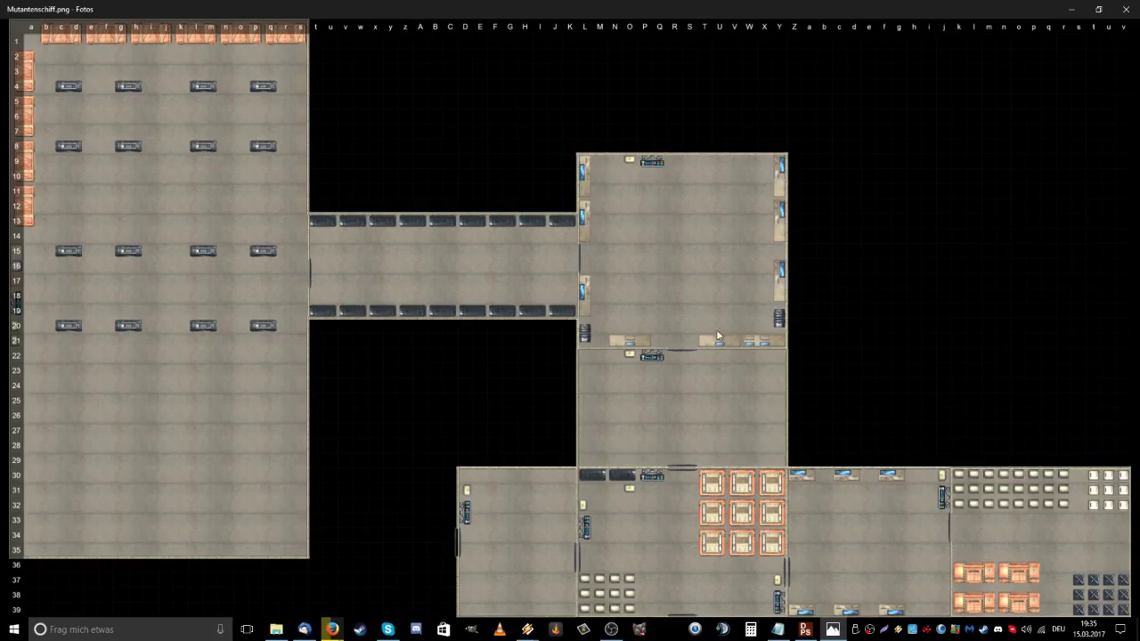
Examine the rooms, corridors and furnishings of the Mutantenschiff map up close and close the image
scroll(677, 271, up, 4)
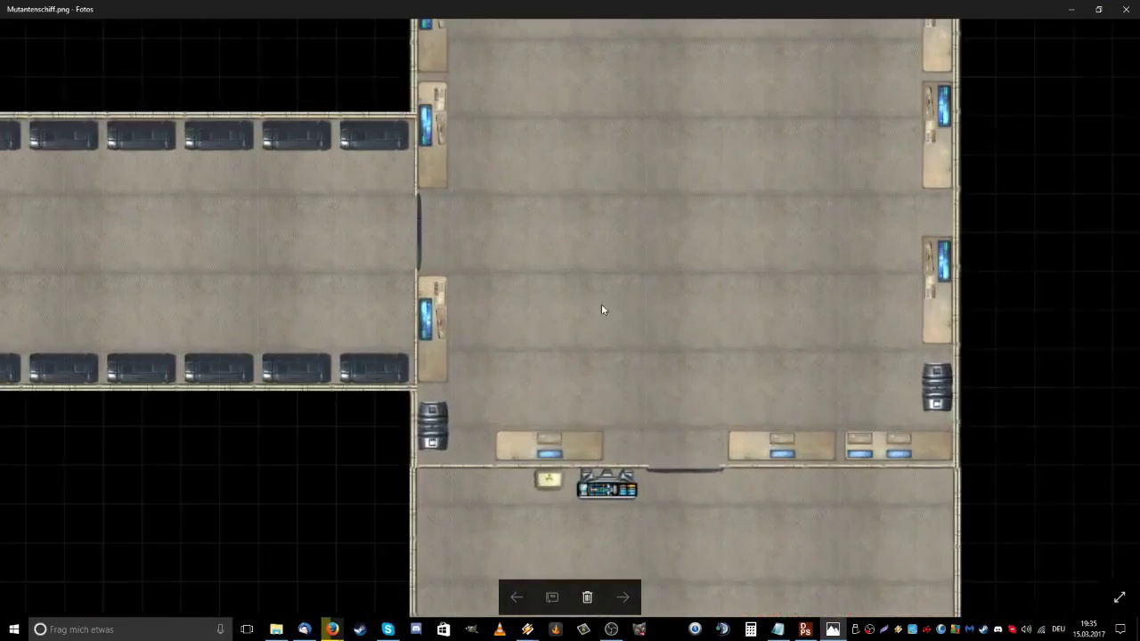
drag(601, 310, 540, 89)
drag(712, 445, 519, 242)
drag(704, 387, 542, 21)
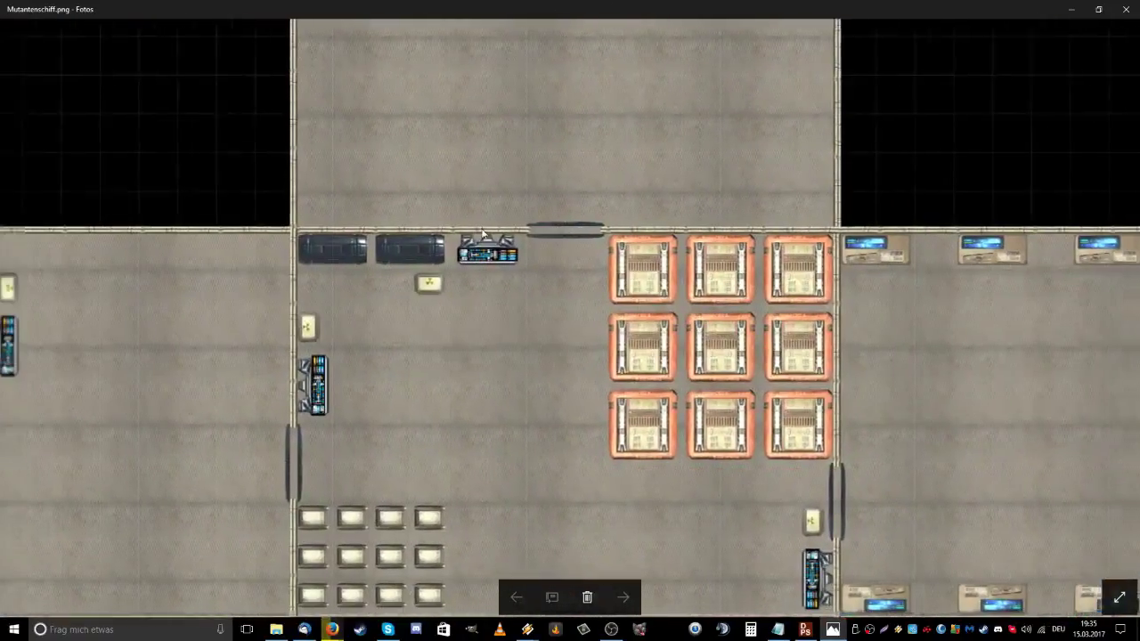
drag(482, 230, 541, 230)
drag(1107, 163, 465, 165)
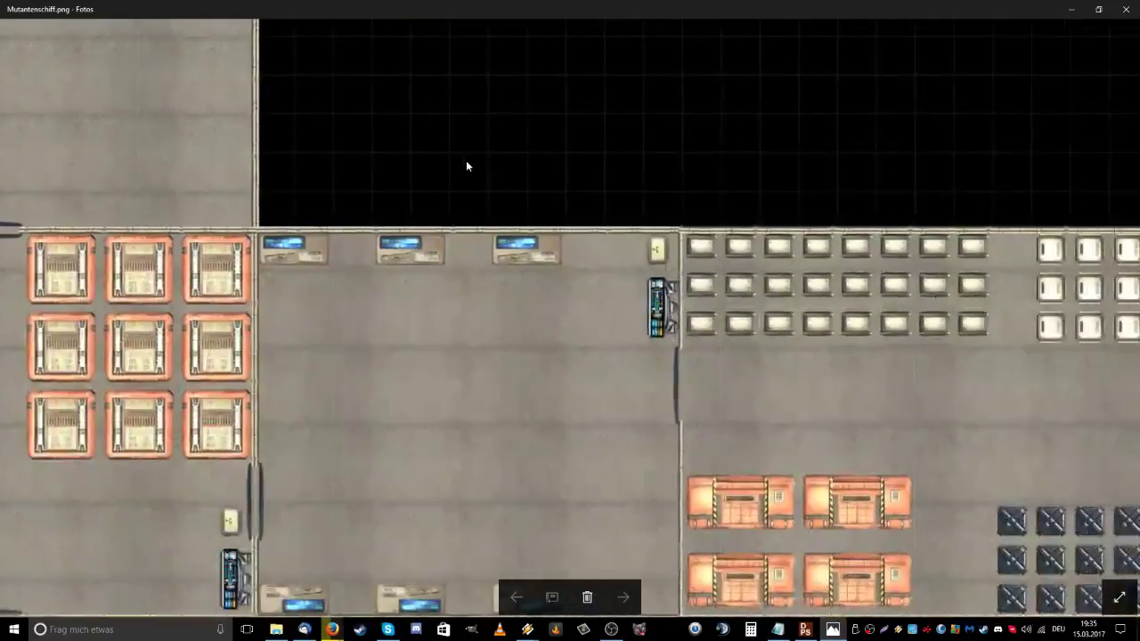
drag(535, 312, 771, 476)
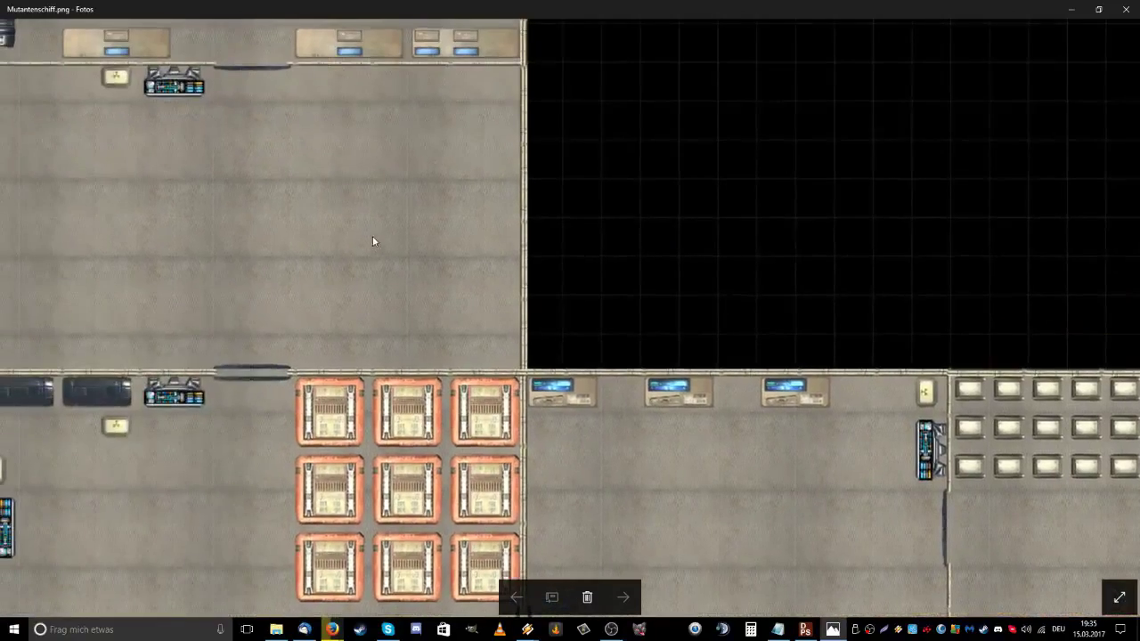
drag(372, 240, 926, 330)
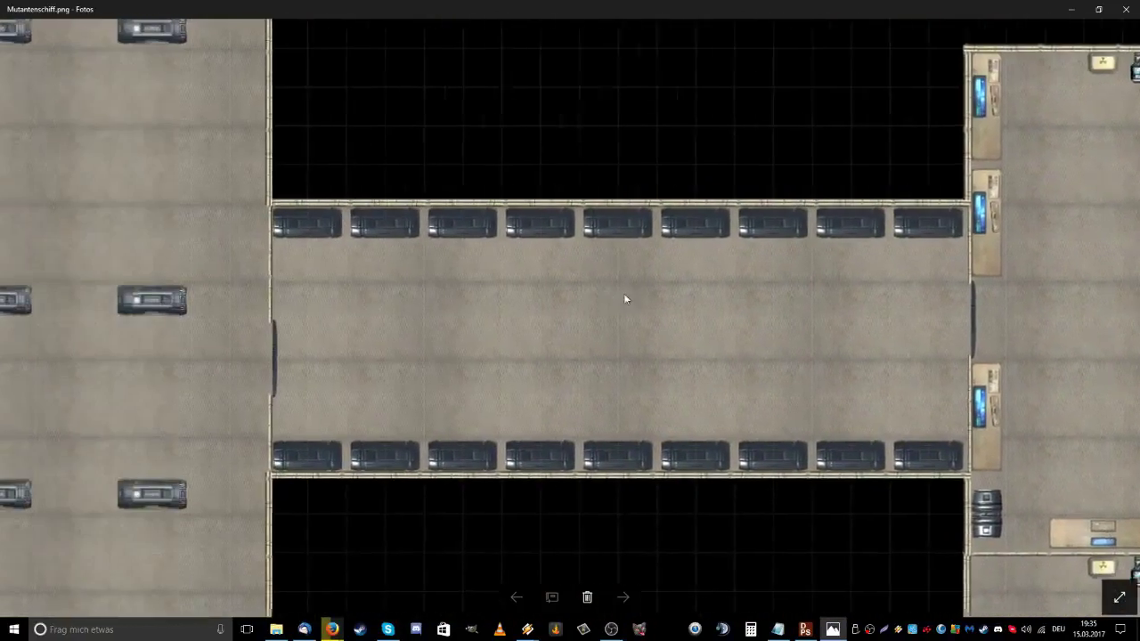
drag(261, 264, 651, 346)
drag(420, 283, 502, 337)
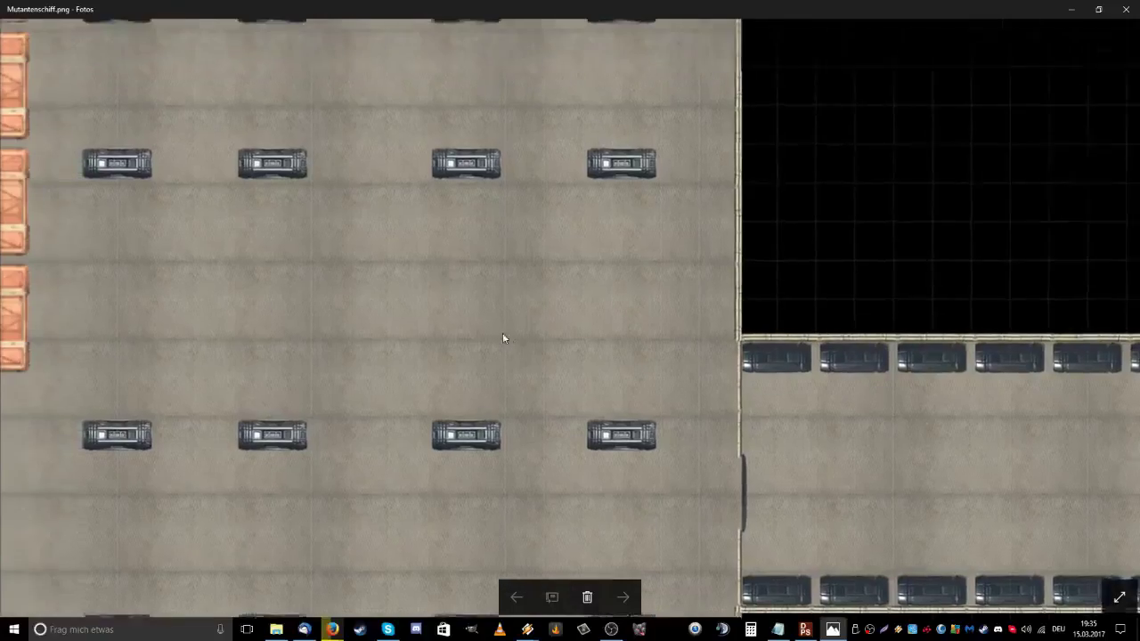
drag(389, 255, 453, 247)
scroll(611, 276, down, 3)
scroll(543, 396, down, 1)
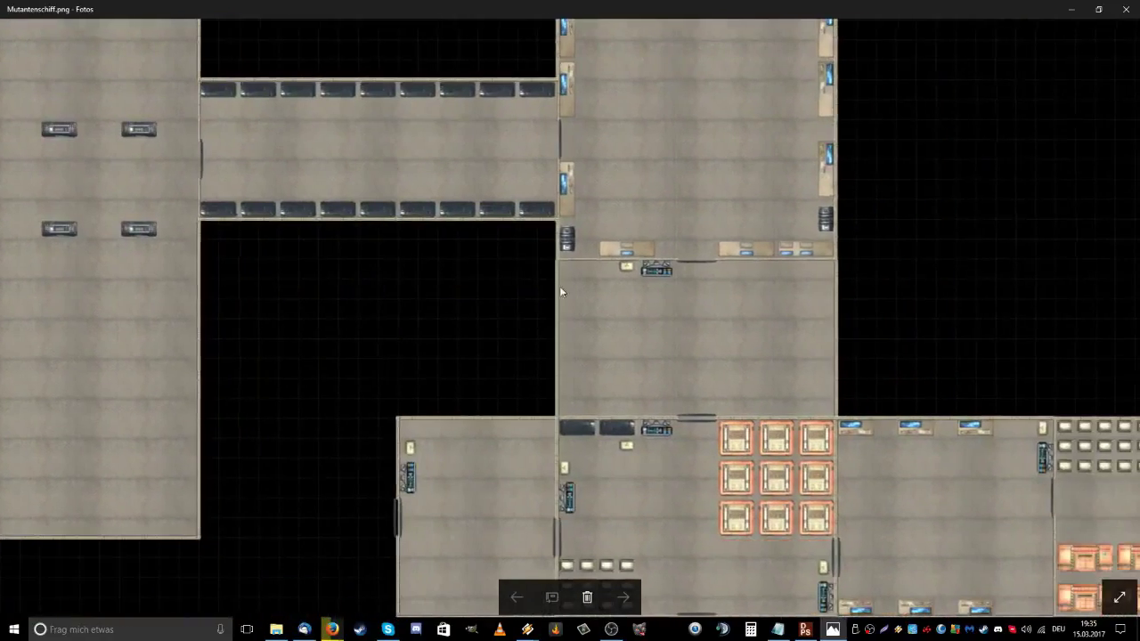
drag(561, 291, 385, 303)
drag(384, 132, 716, 330)
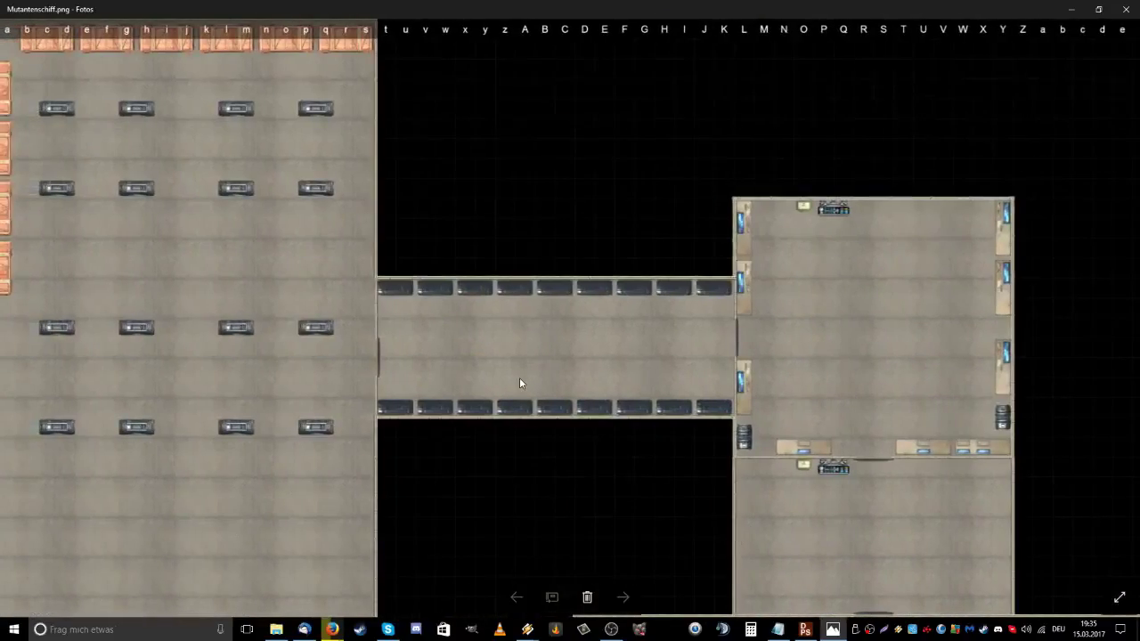
drag(522, 381, 221, 182)
click(1129, 8)
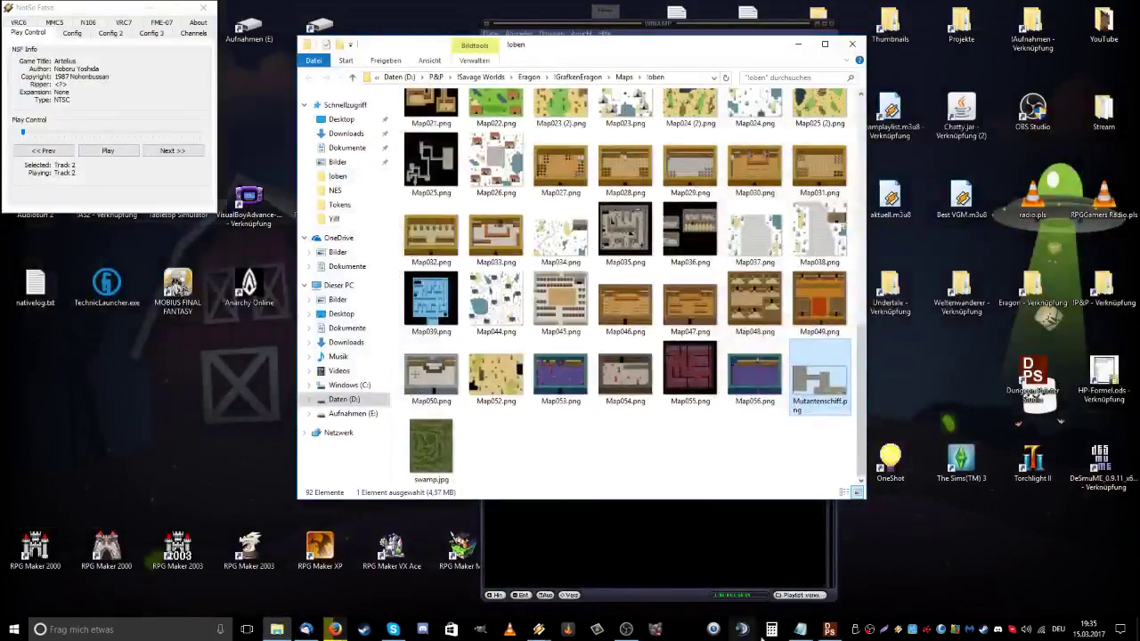
Switch back to Dungeon Painter Studio and select the dragonville graphics collection
click(829, 629)
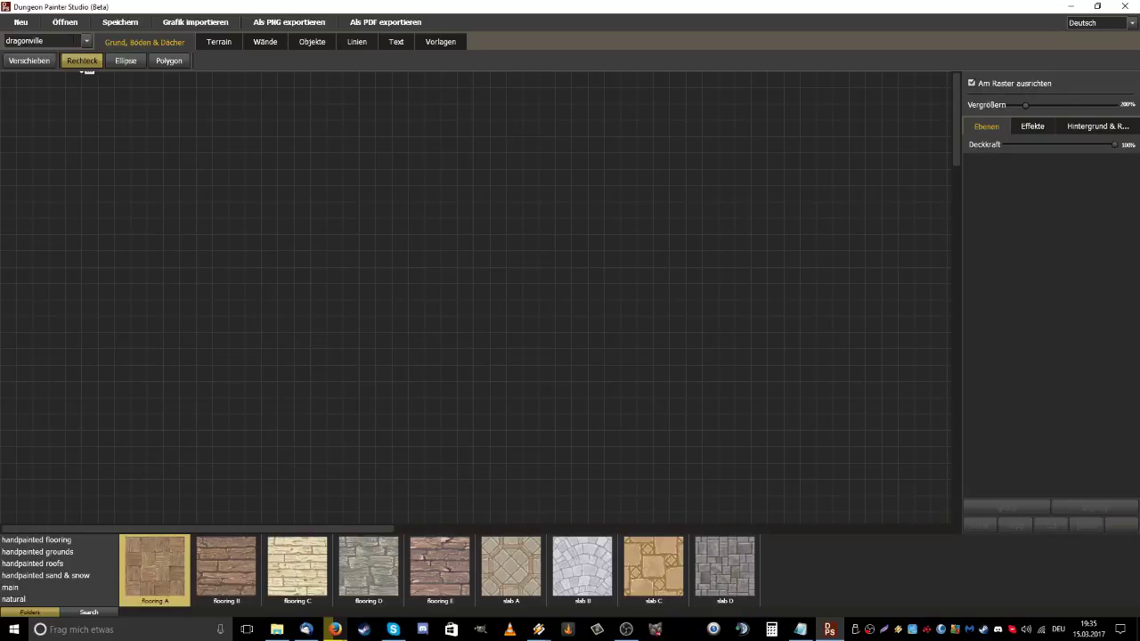
click(86, 41)
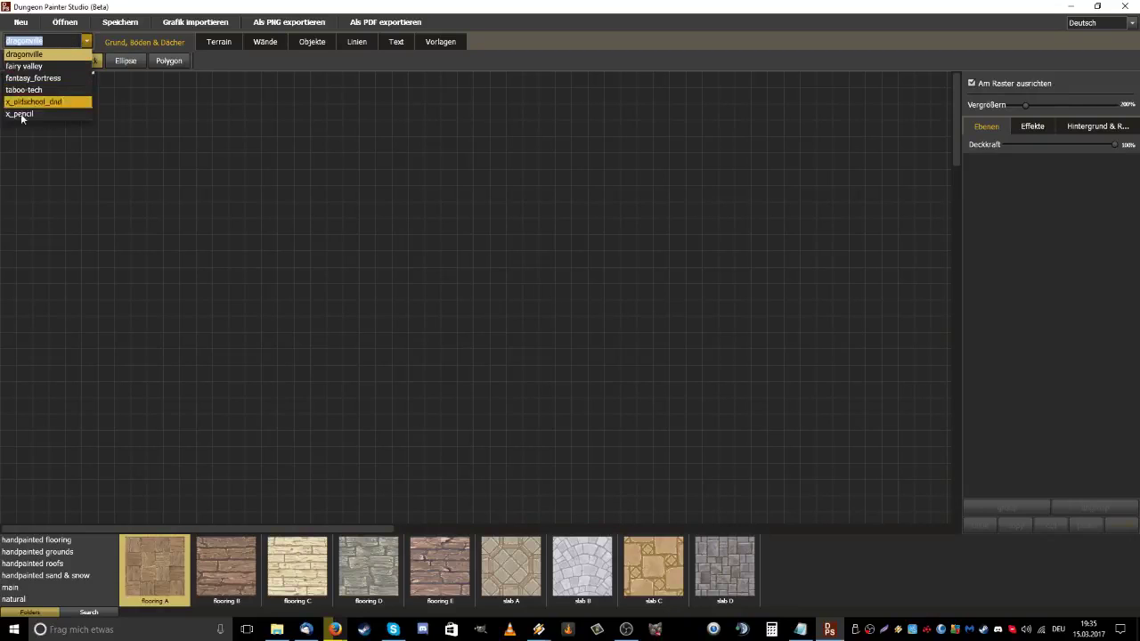
click(51, 55)
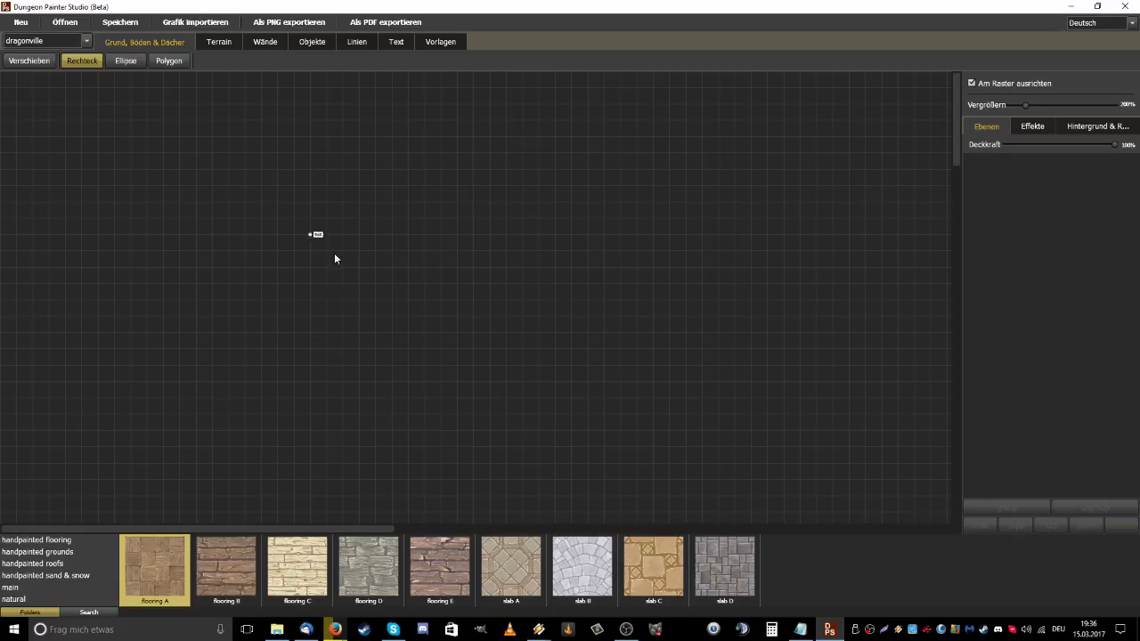
mouse_move(326, 251)
mouse_down()
mouse_move(359, 282)
mouse_move(524, 359)
mouse_move(570, 397)
mouse_move(409, 284)
mouse_move(332, 266)
mouse_move(336, 256)
mouse_up()
key(Delete)
drag(771, 462, 956, 169)
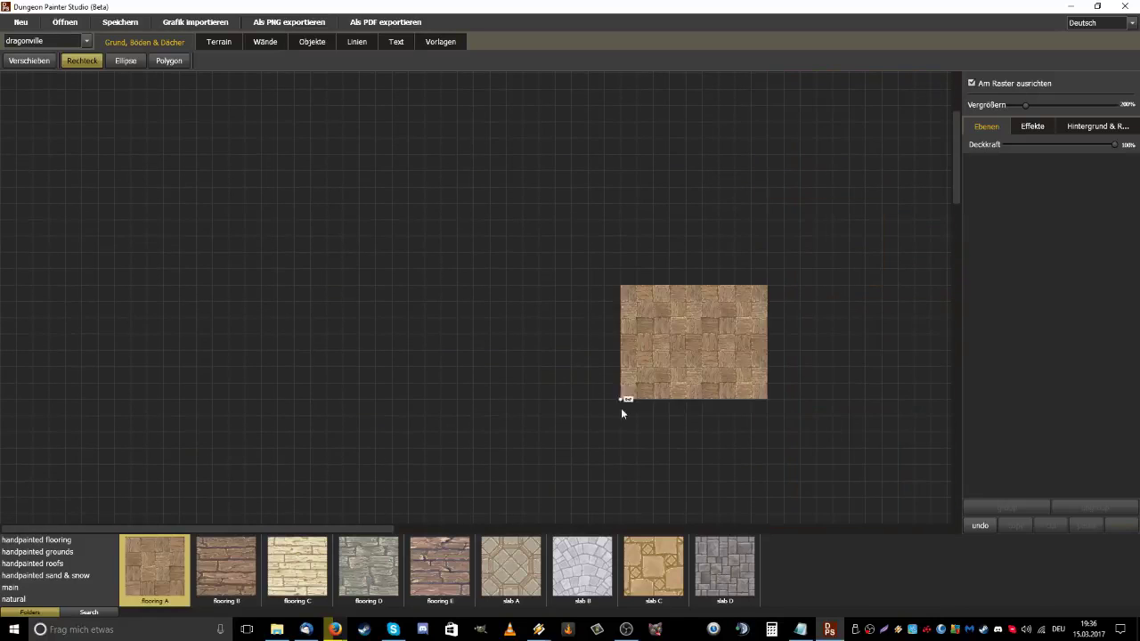
drag(325, 528, 417, 529)
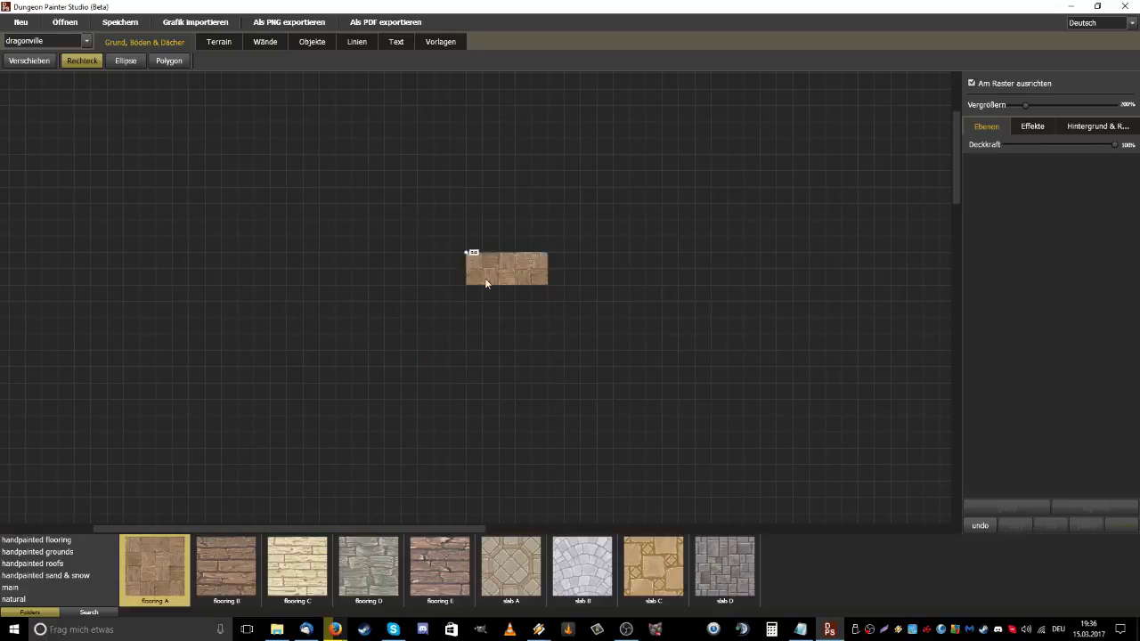
click(552, 286)
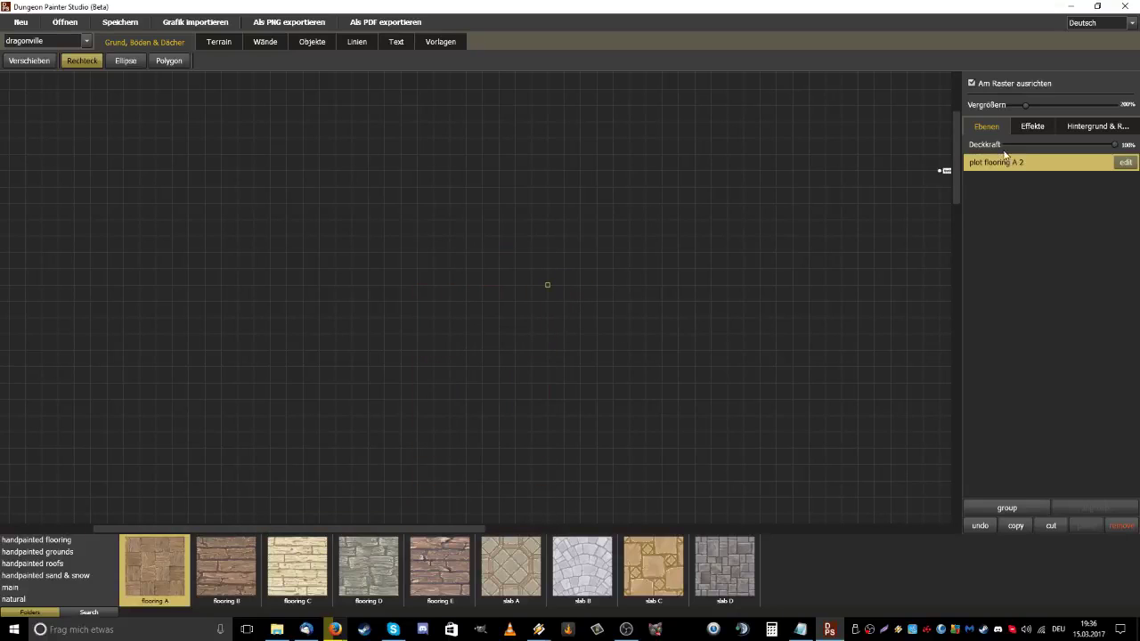
key(Delete)
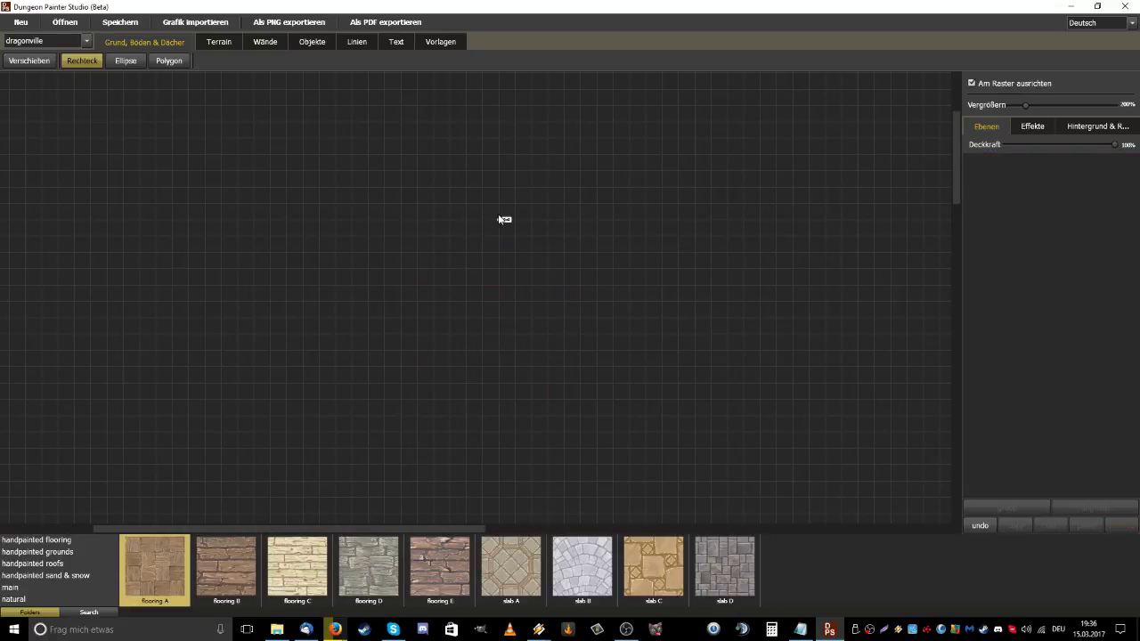
Look at the terrain and wall graphics of the dragonville collection
drag(957, 138, 946, 89)
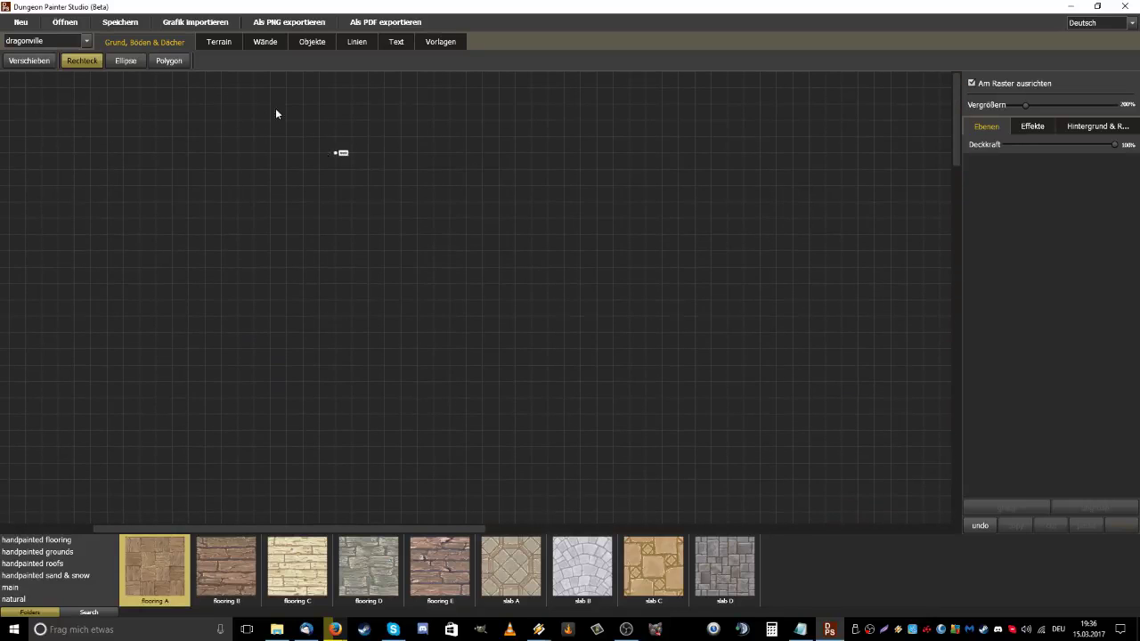
click(219, 43)
click(264, 43)
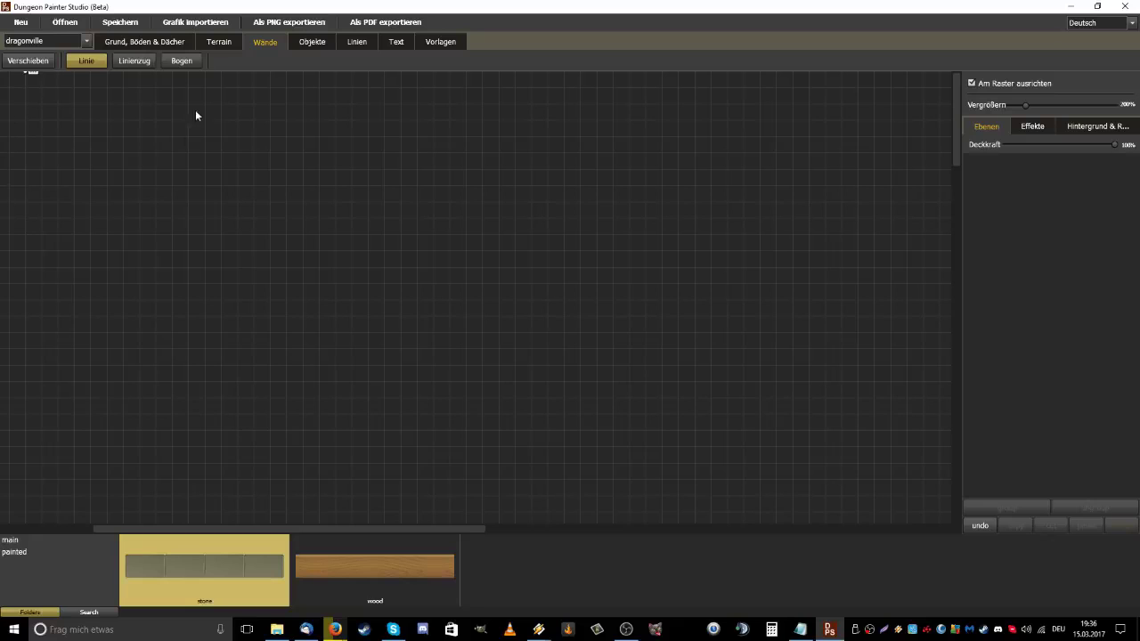
Launch RPG Maker VX Ace from the Steam library and open the Church map of the ERAGON group
key(alt+Tab)
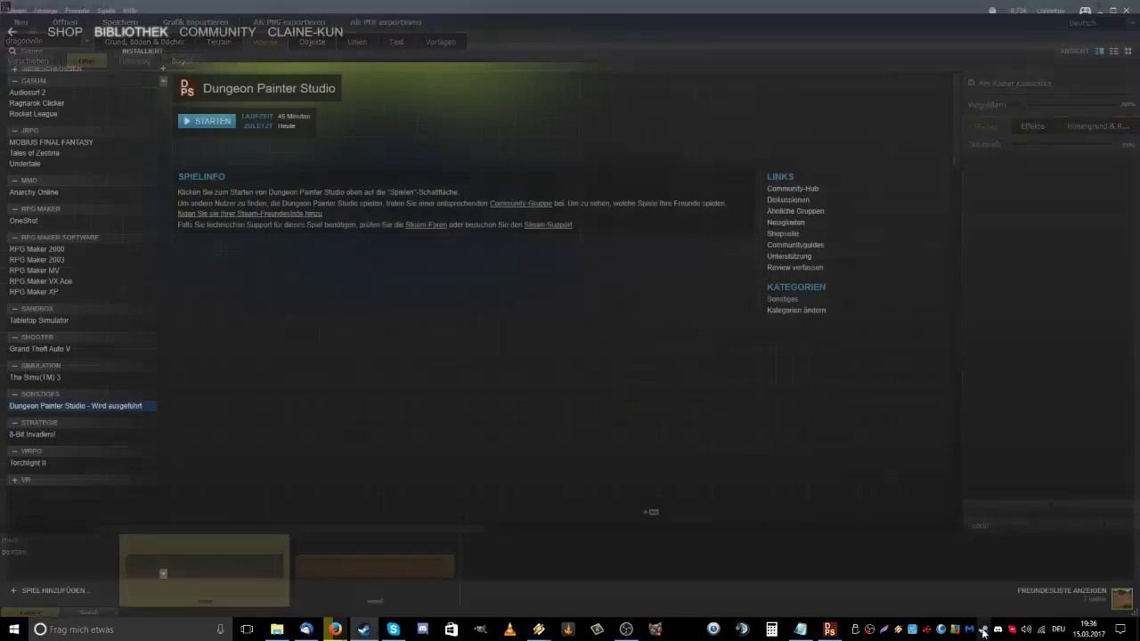
click(62, 279)
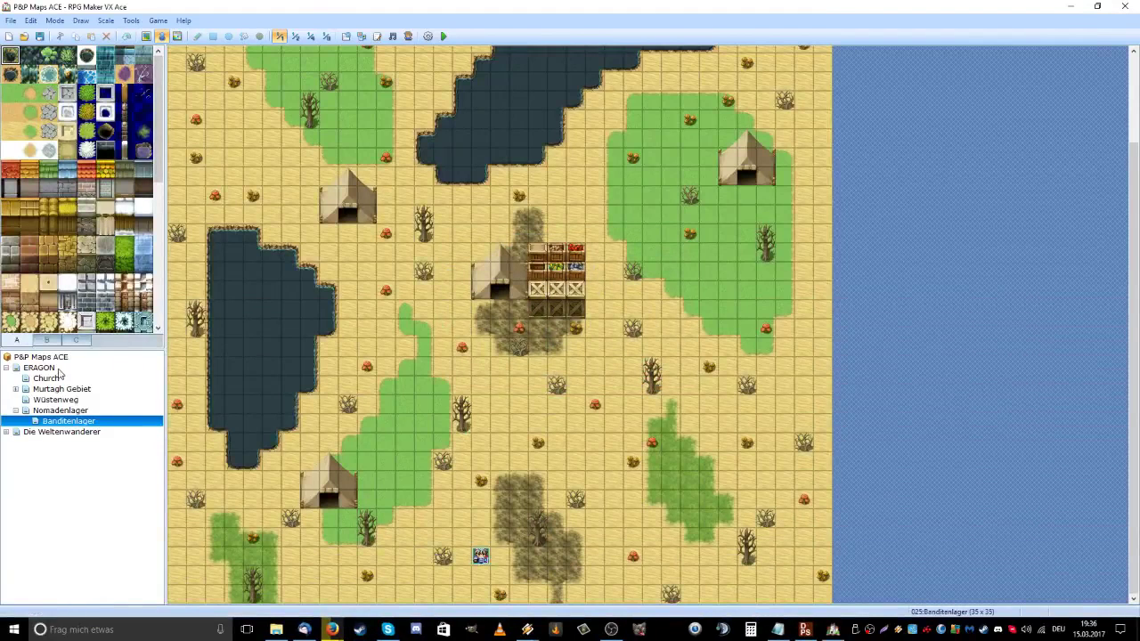
click(62, 389)
click(47, 378)
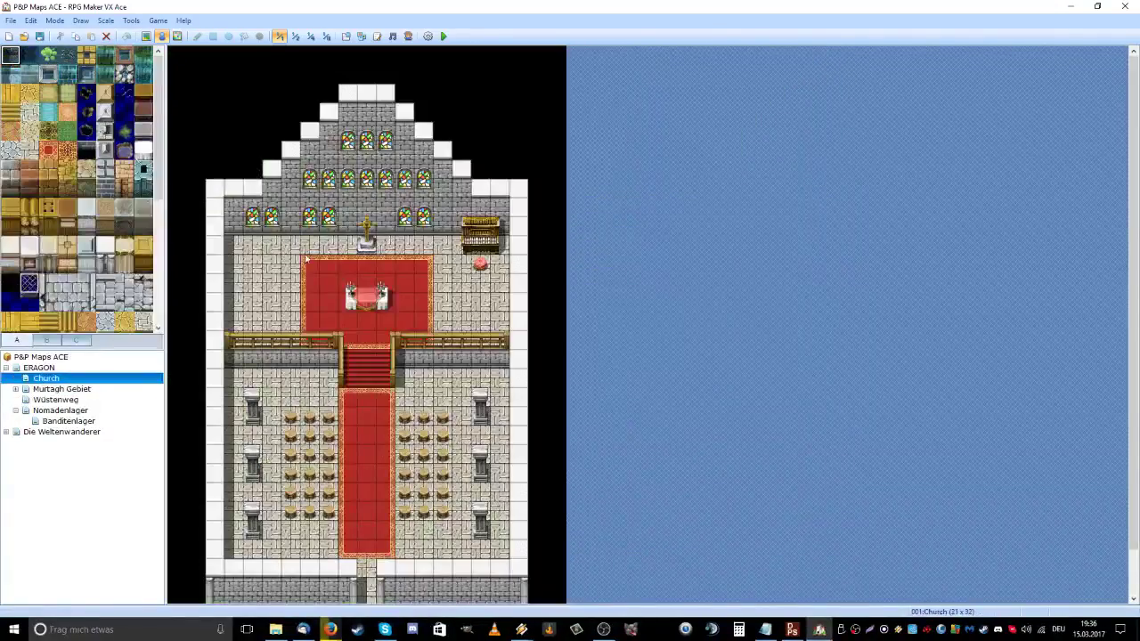
Browse the Church map's tilesets A, B and C, and close RPG Maker VX Ace
scroll(147, 217, down, 5)
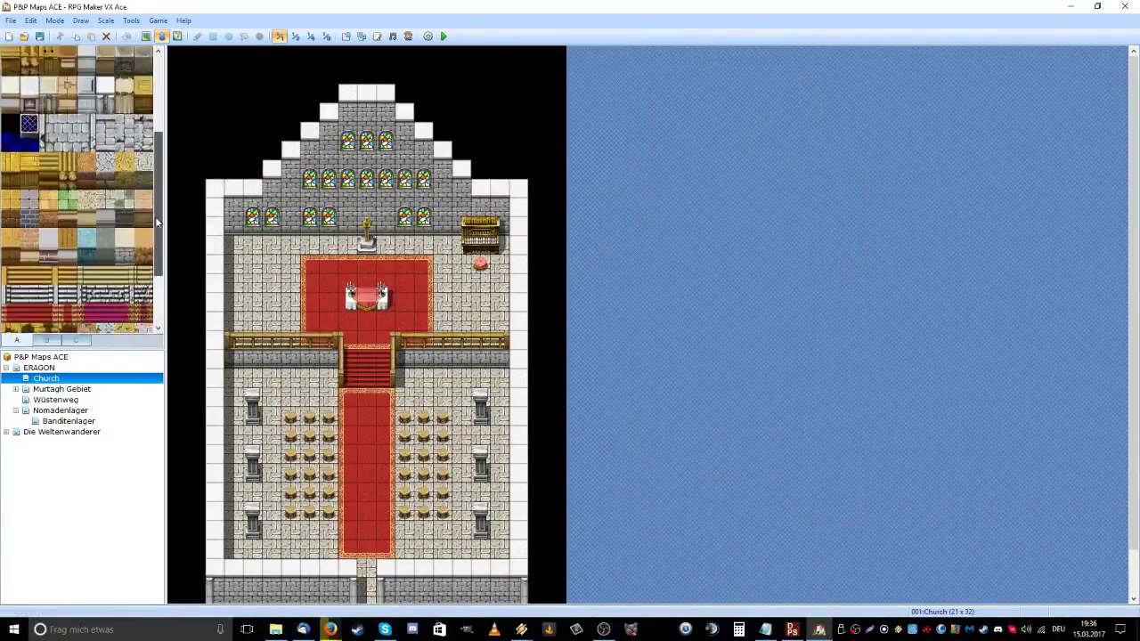
scroll(140, 217, up, 5)
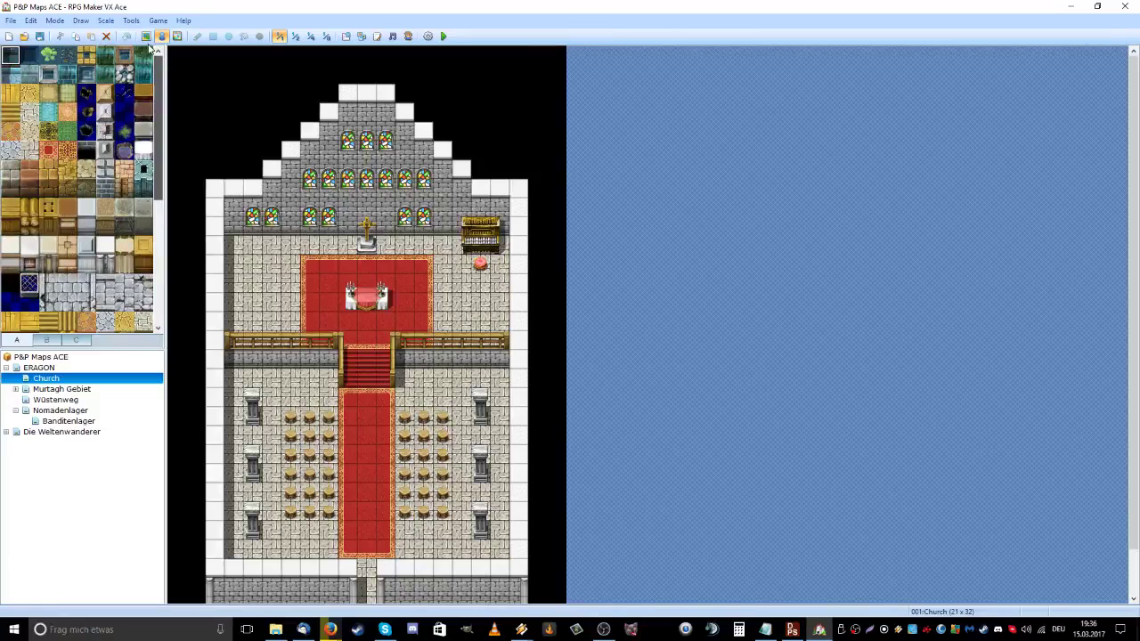
click(46, 340)
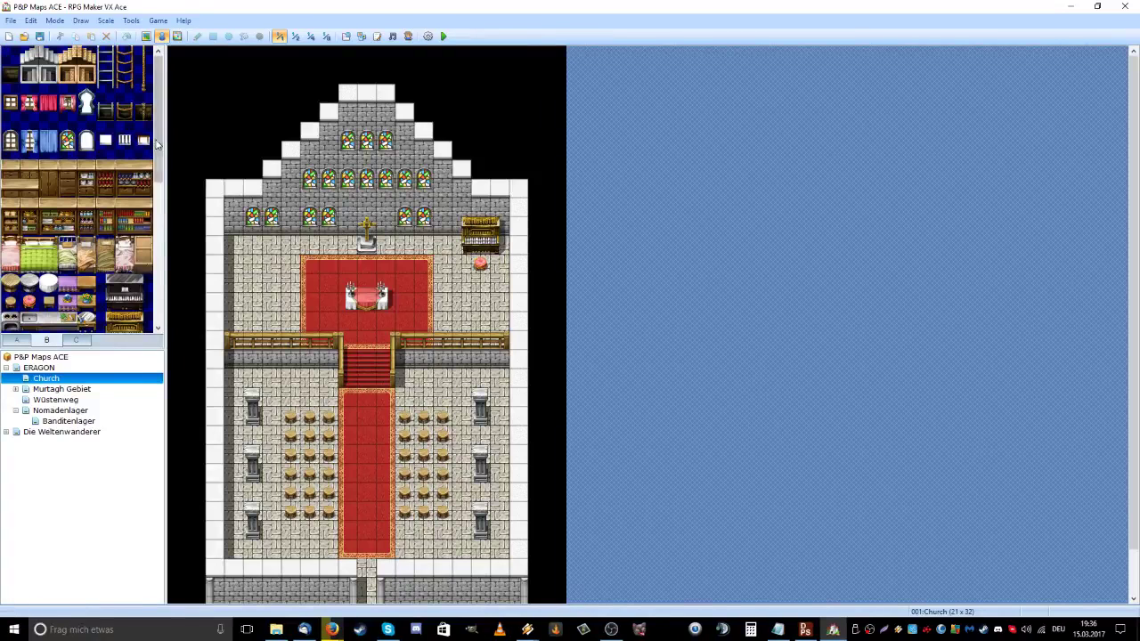
scroll(144, 178, down, 5)
scroll(142, 131, up, 5)
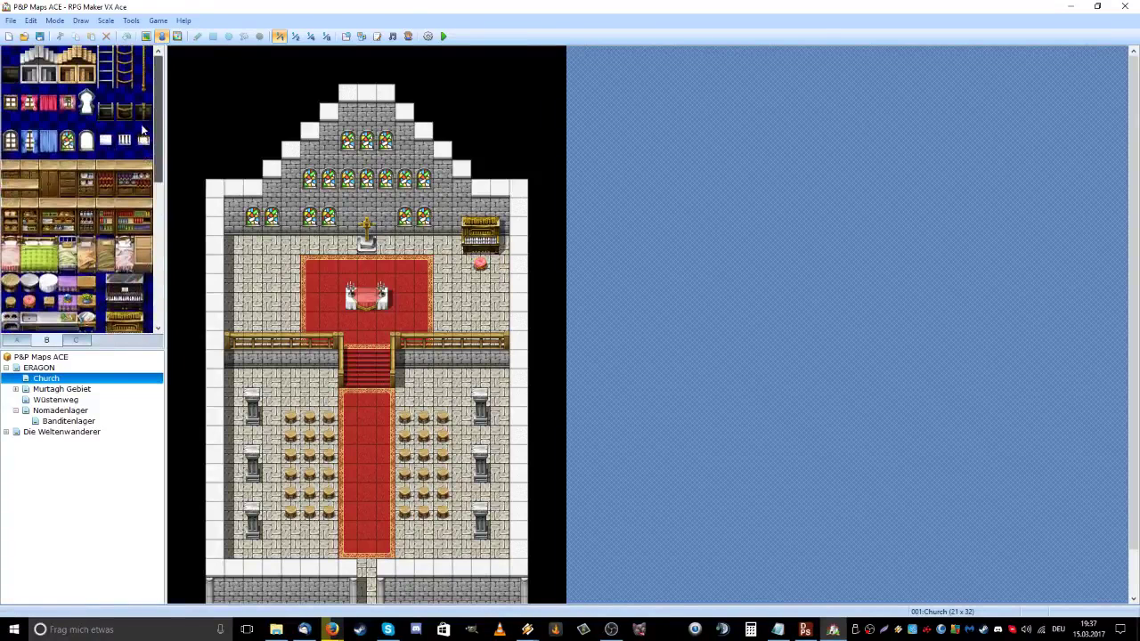
click(74, 340)
click(21, 342)
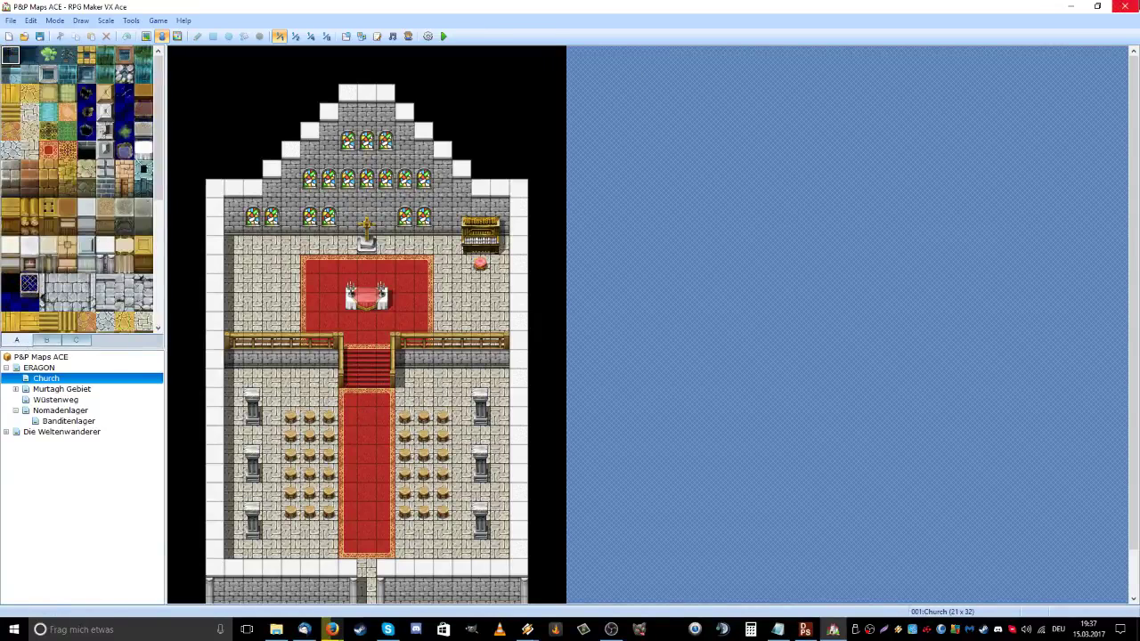
click(1127, 6)
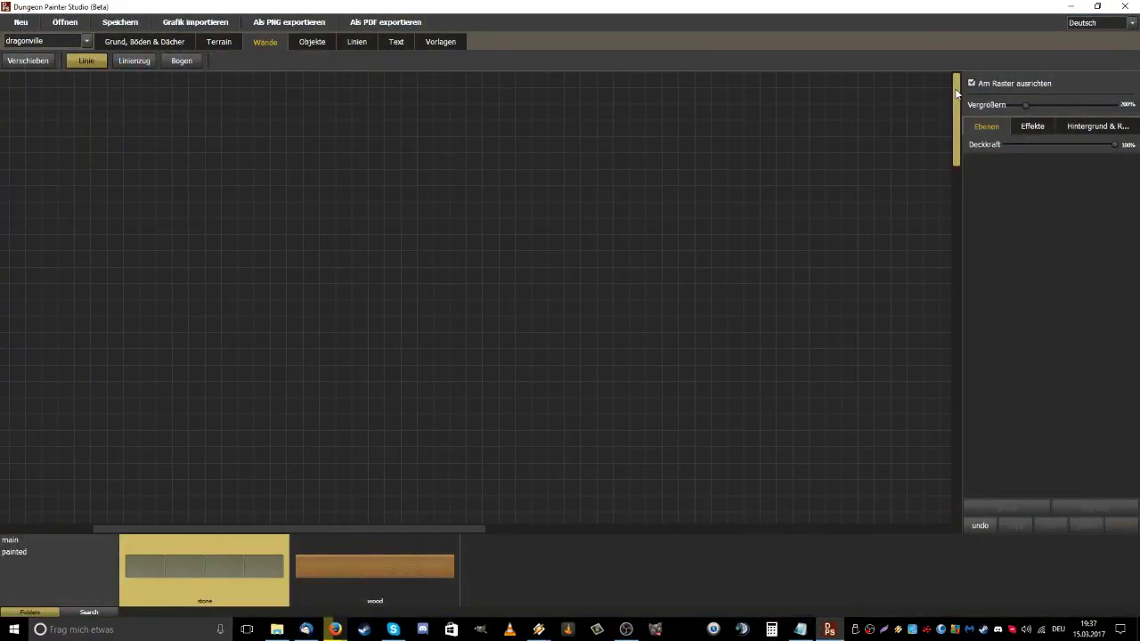
Look through the whole range of dragonville objects in the main folder, from the anvil to the window
click(314, 42)
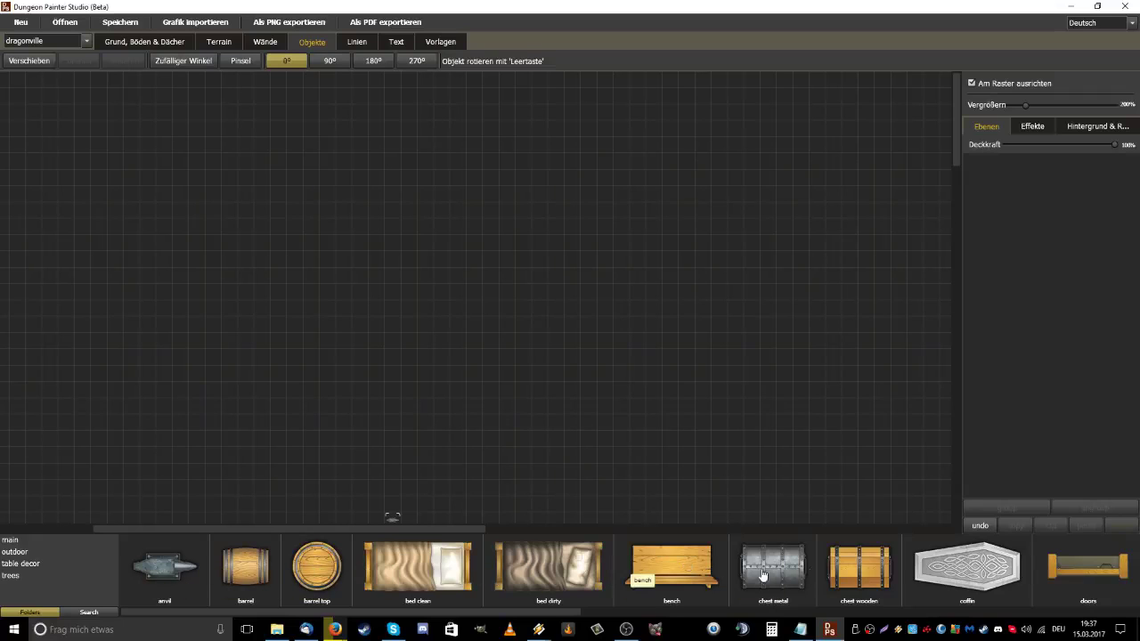
scroll(715, 592, right, 5)
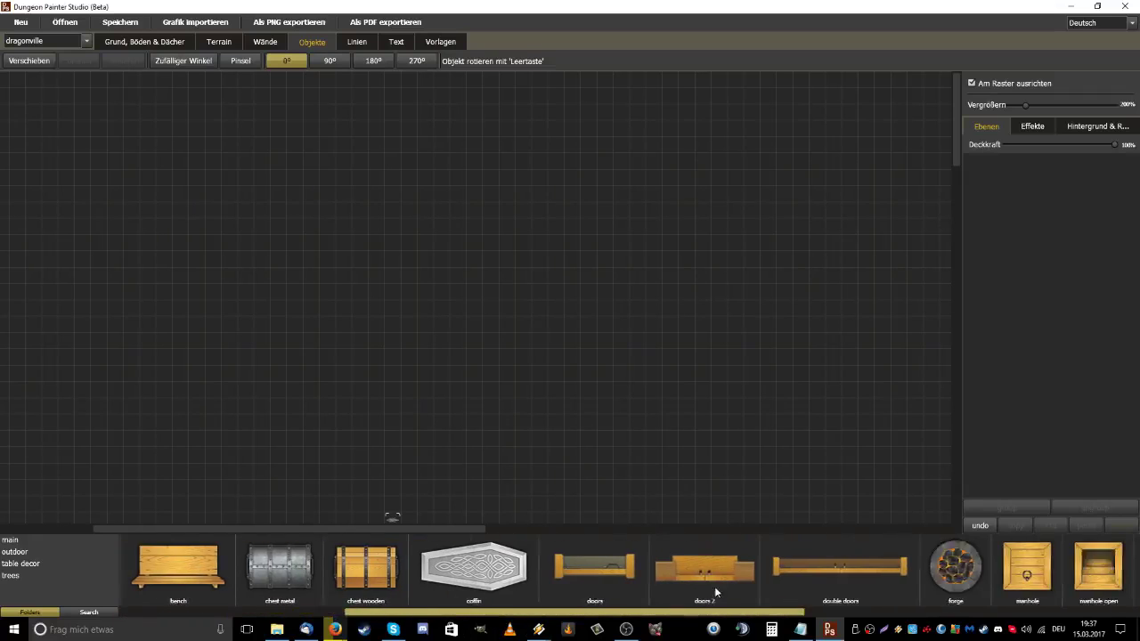
scroll(715, 592, right, 5)
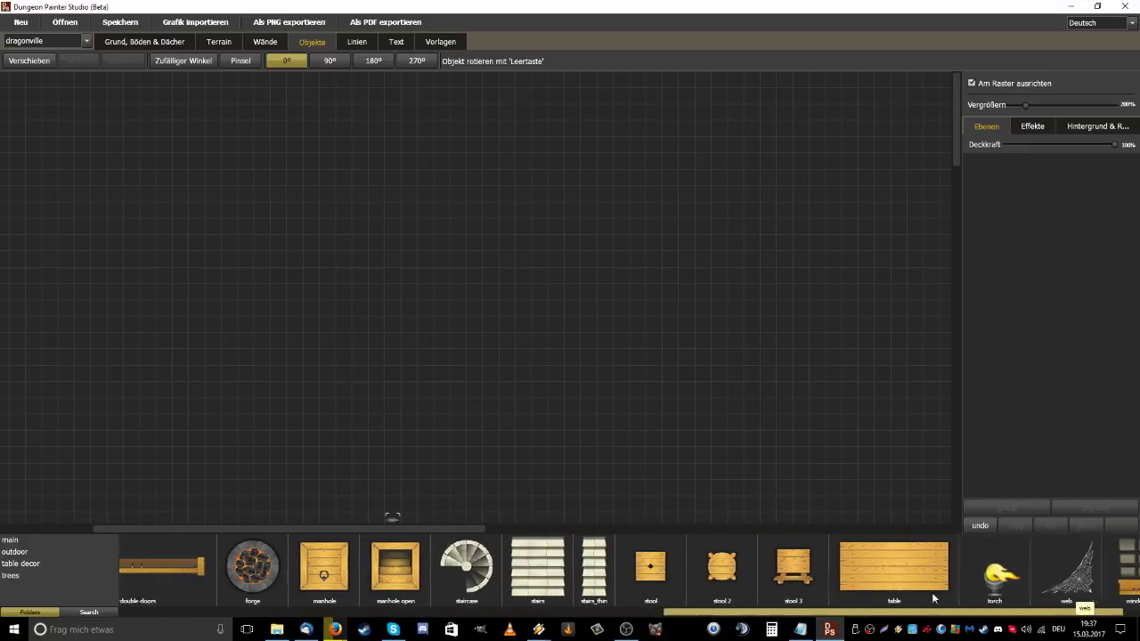
scroll(934, 599, left, 5)
scroll(980, 592, right, 5)
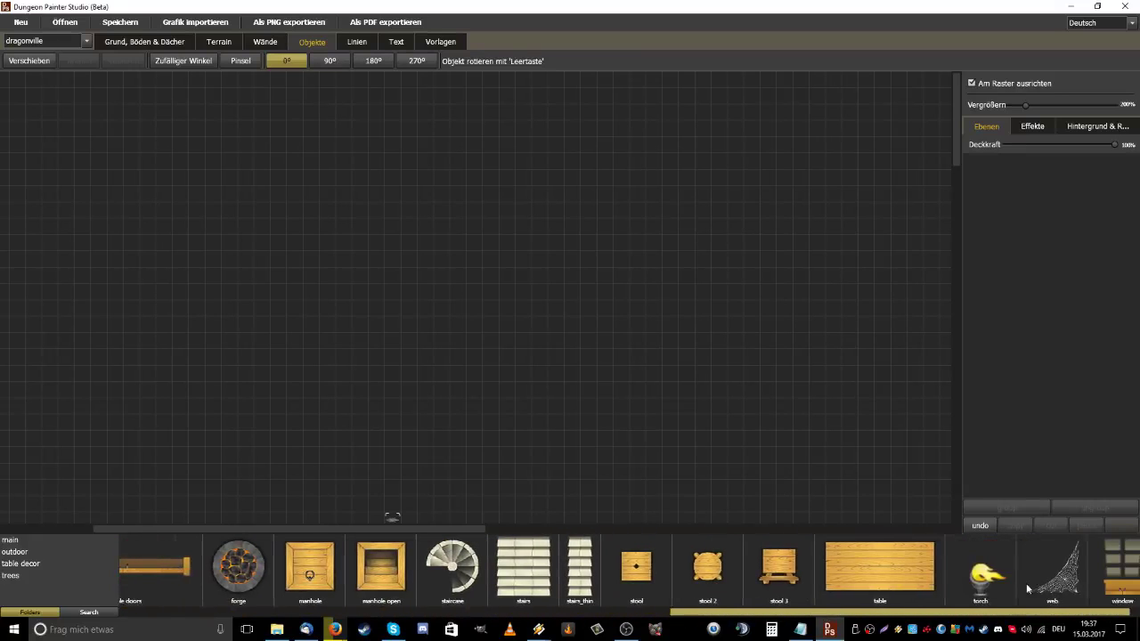
scroll(1027, 589, left, 10)
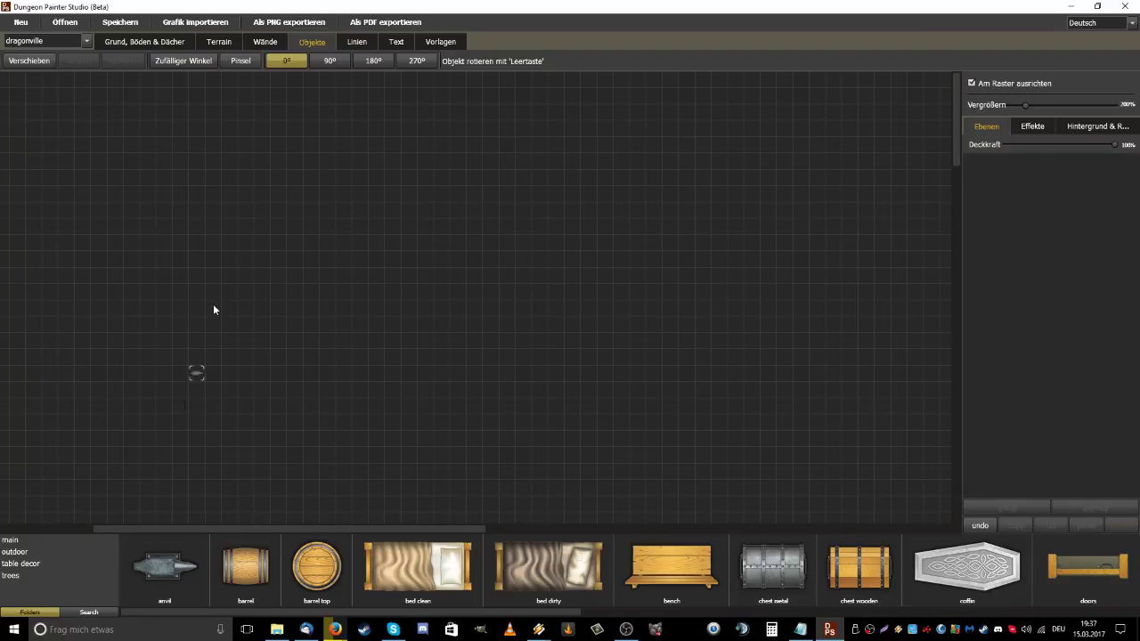
Review the dragonville wall and floor graphics, the list of available graphics collections and the text settings
click(264, 41)
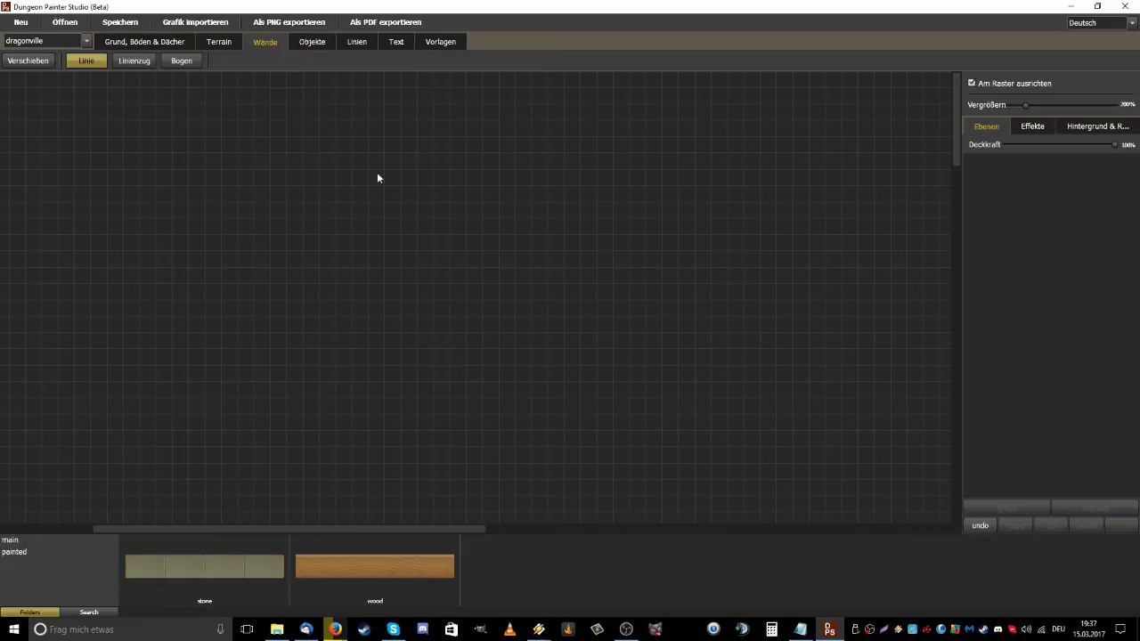
drag(953, 146, 951, 111)
click(143, 42)
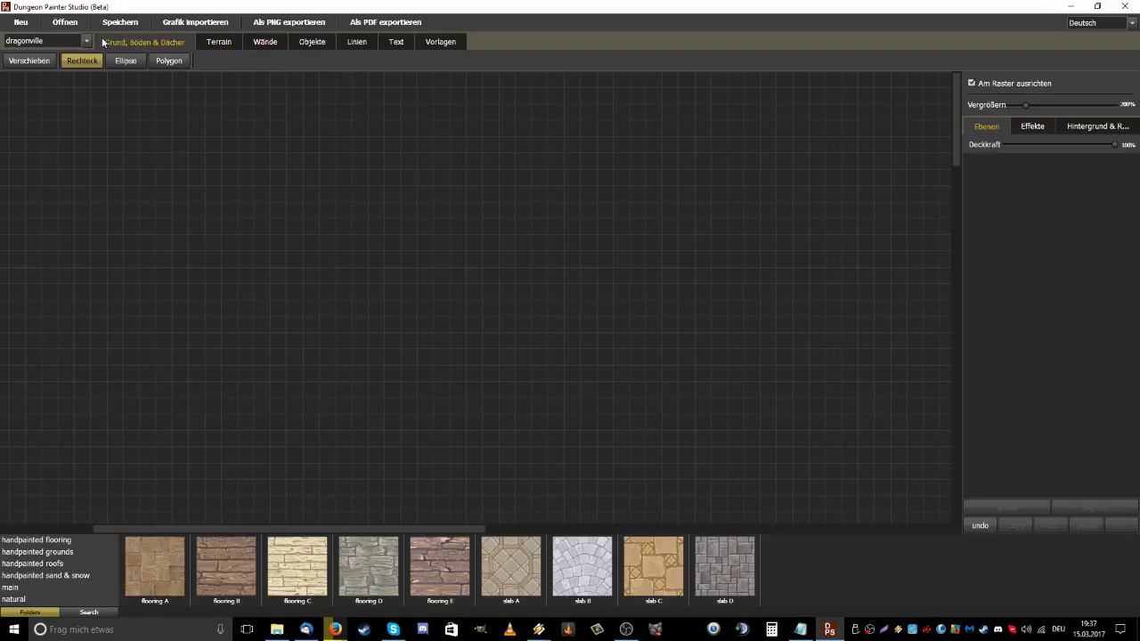
click(86, 41)
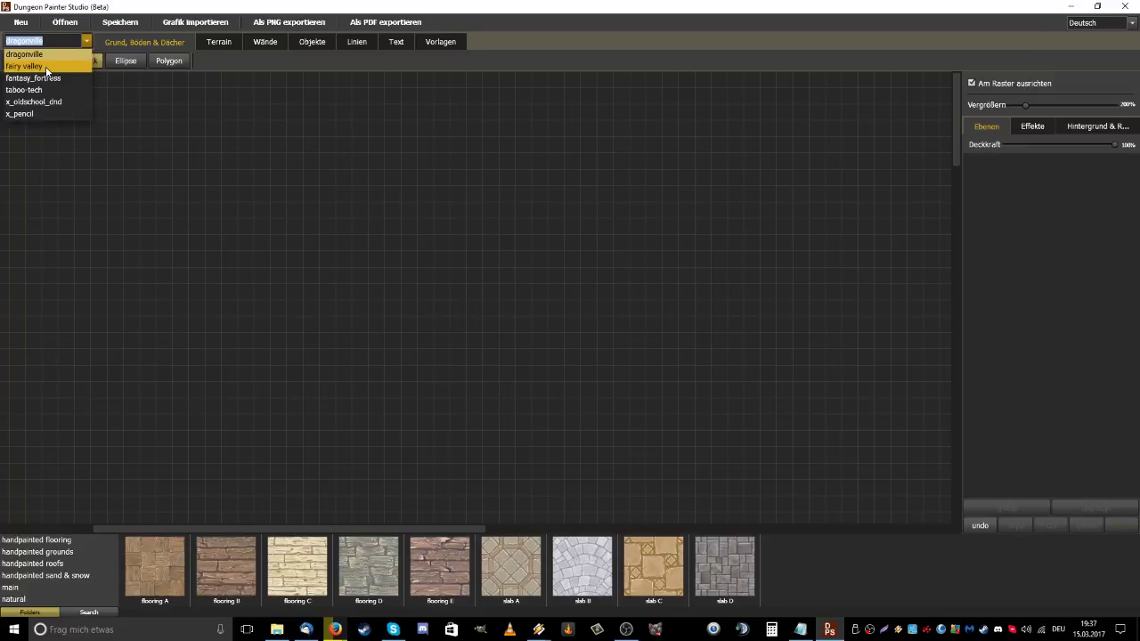
click(65, 56)
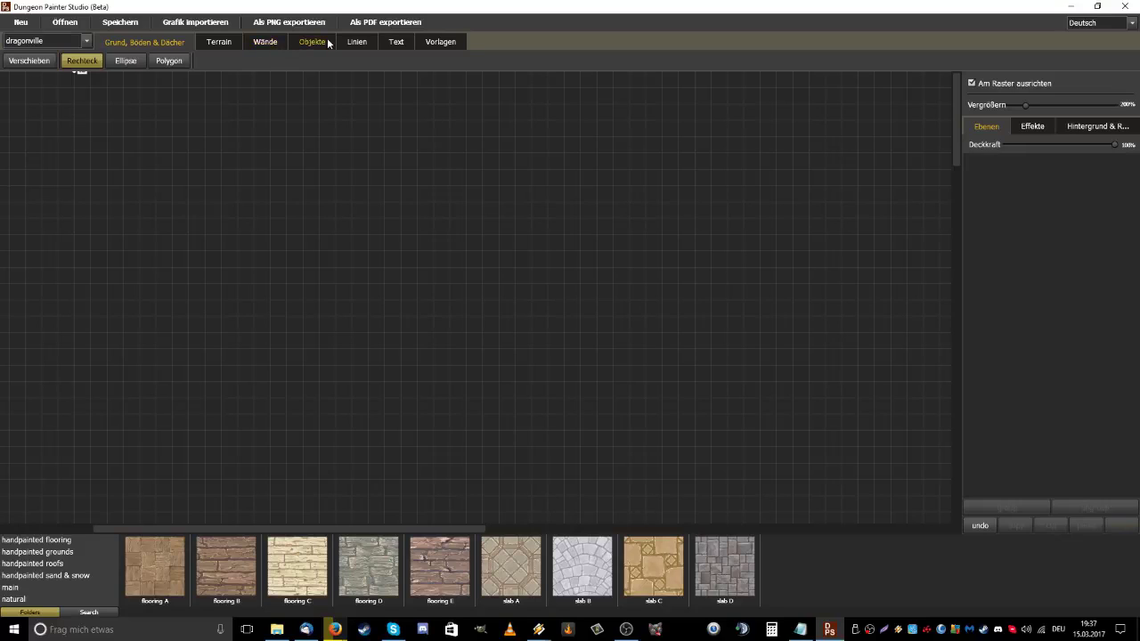
click(389, 42)
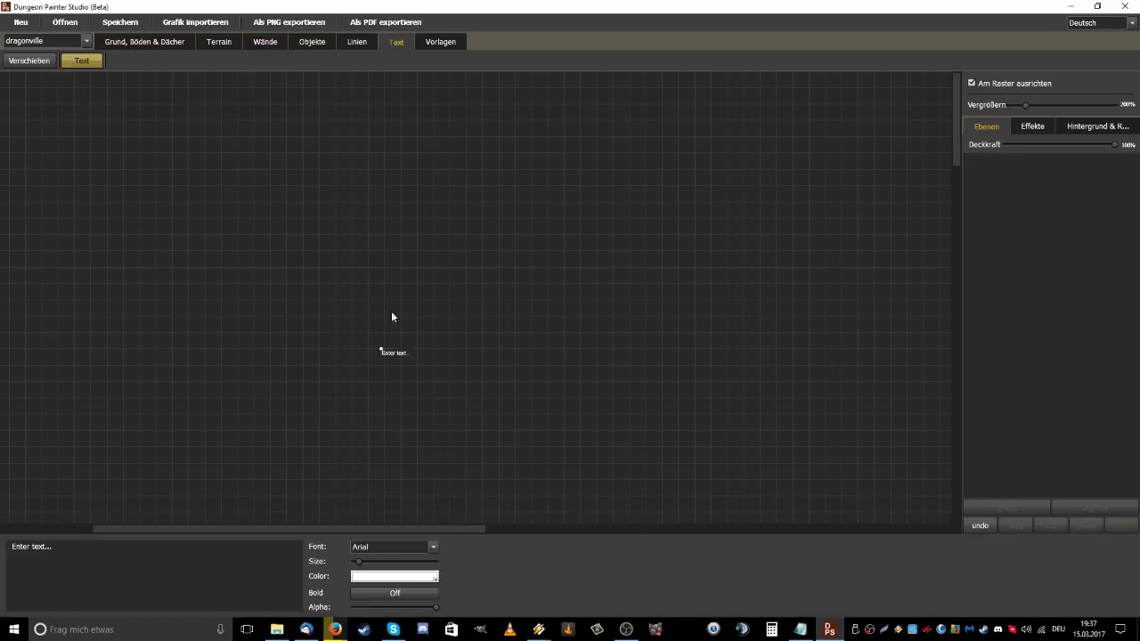
Draw a closed five-cornered white outline with the Line tool and delete it
click(357, 45)
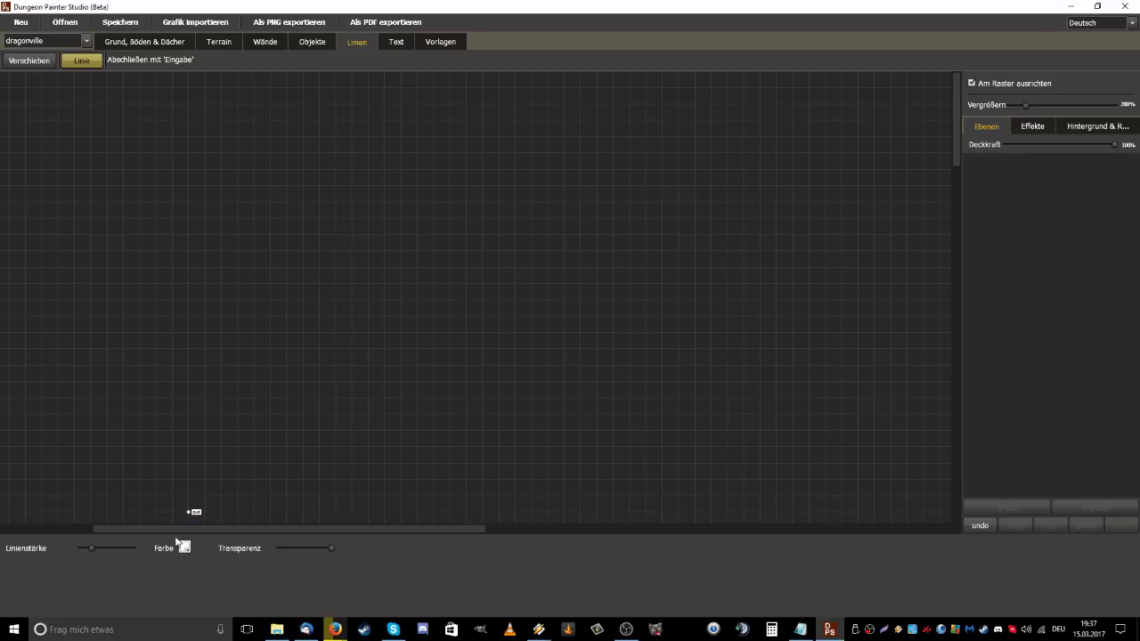
click(237, 252)
click(484, 252)
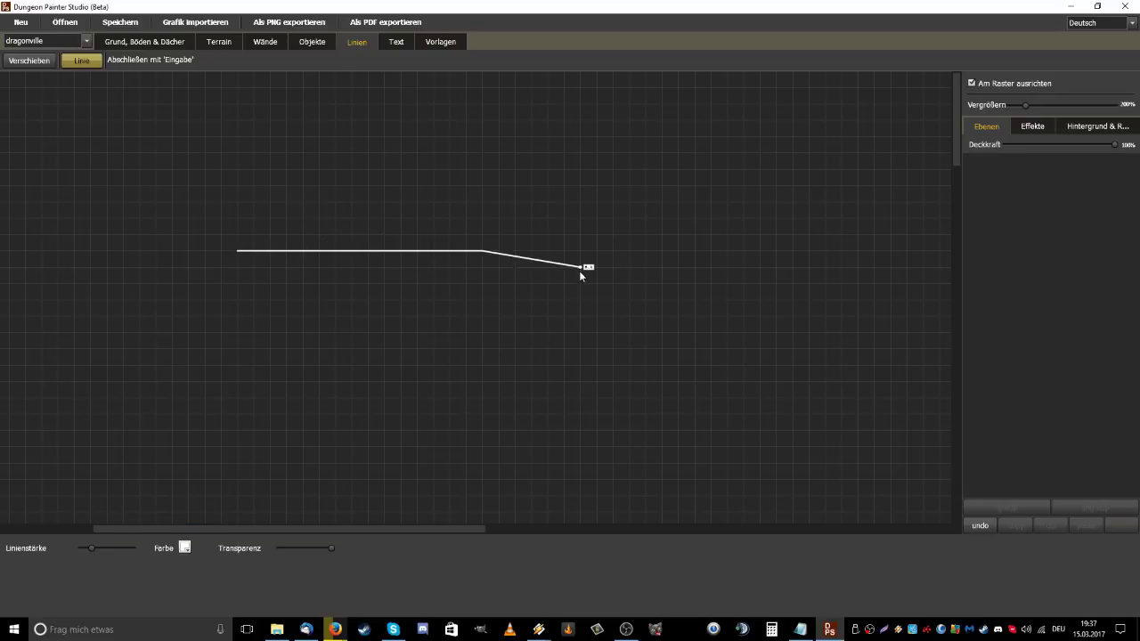
click(565, 333)
click(335, 445)
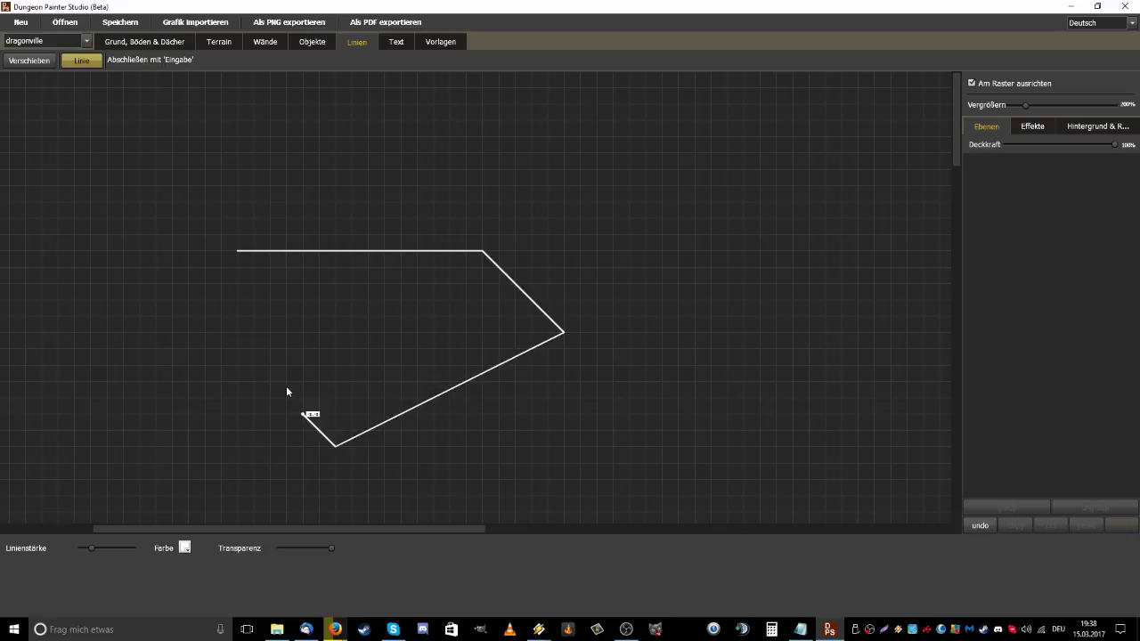
click(237, 251)
key(Return)
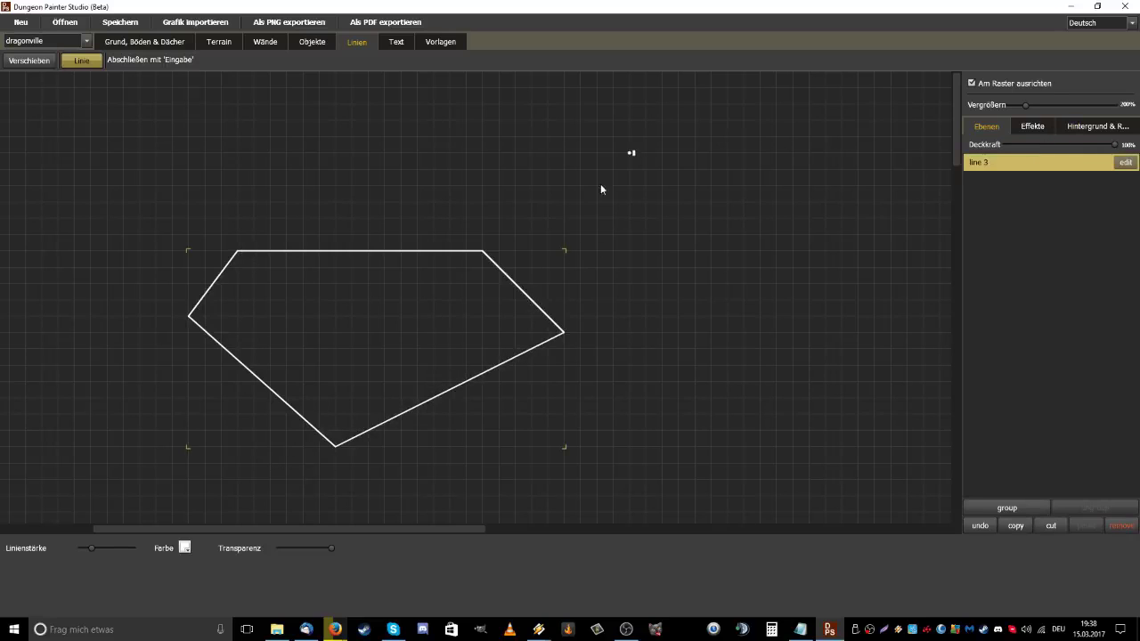
key(Delete)
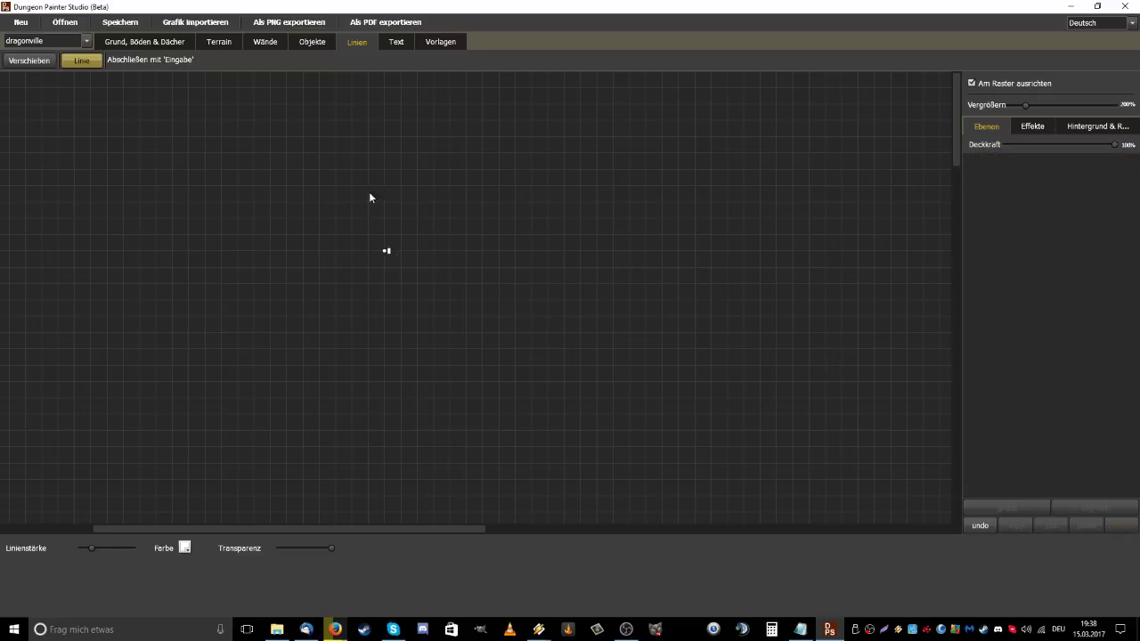
Build a rectangular room from straight wood walls, leaving a door gap near the middle of the lower wall
click(312, 44)
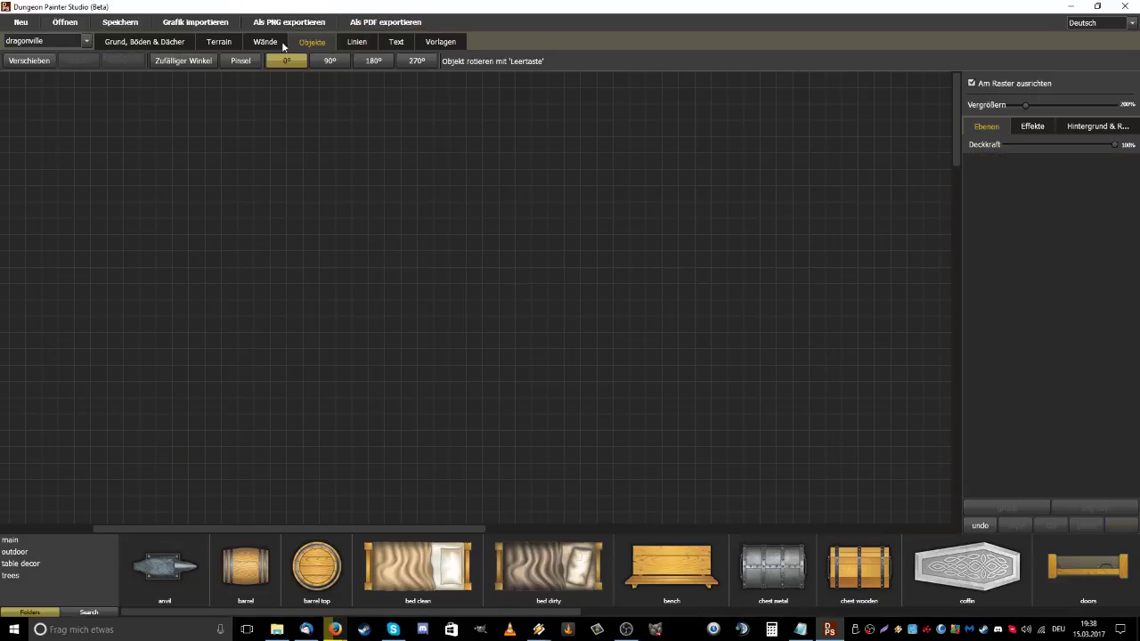
click(265, 50)
click(354, 577)
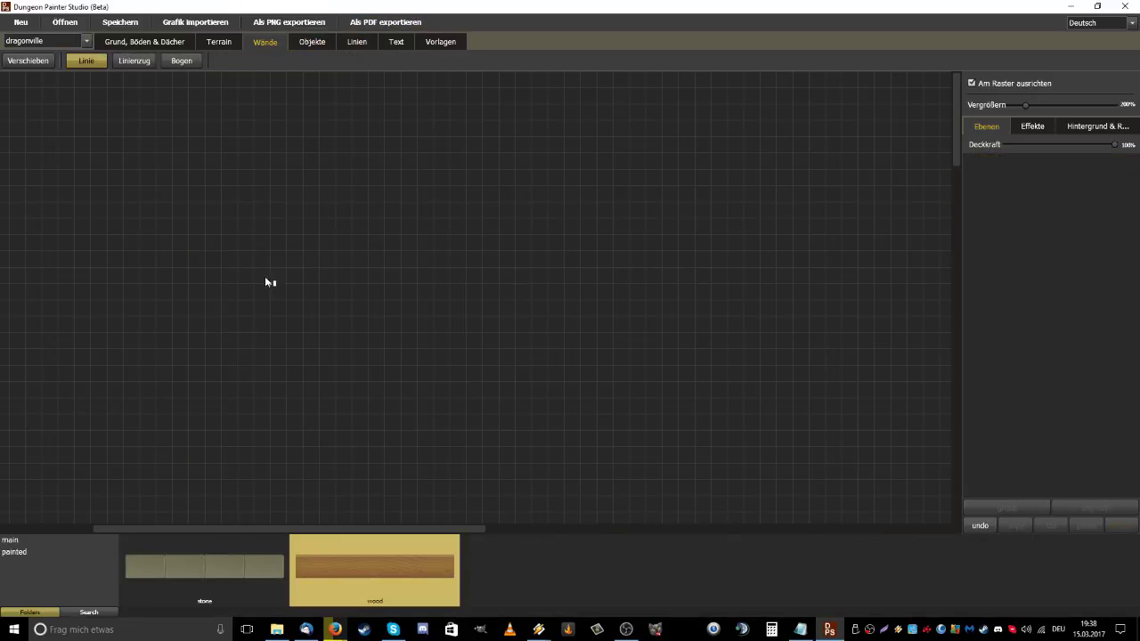
mouse_move(220, 382)
mouse_down()
mouse_move(236, 228)
mouse_move(221, 185)
mouse_up()
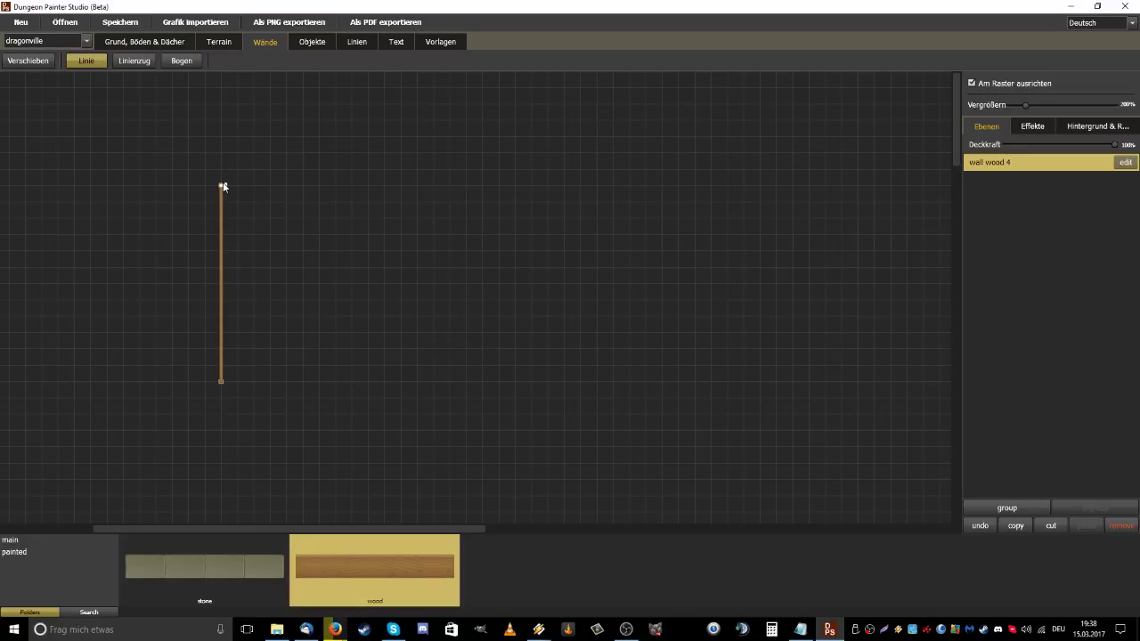
drag(222, 186, 519, 188)
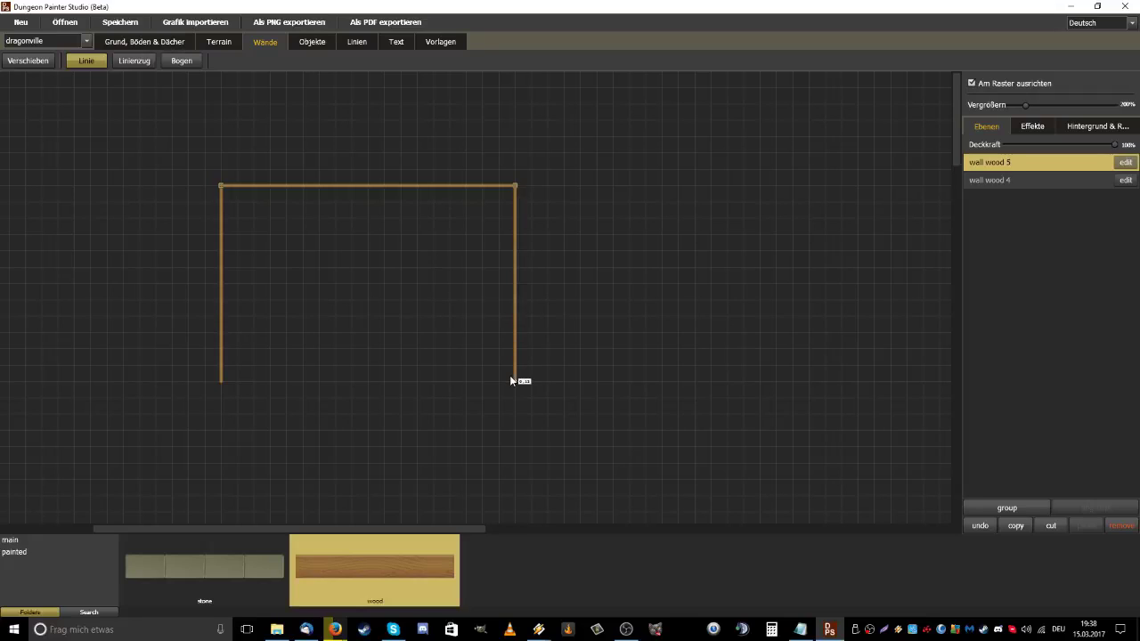
drag(511, 380, 220, 382)
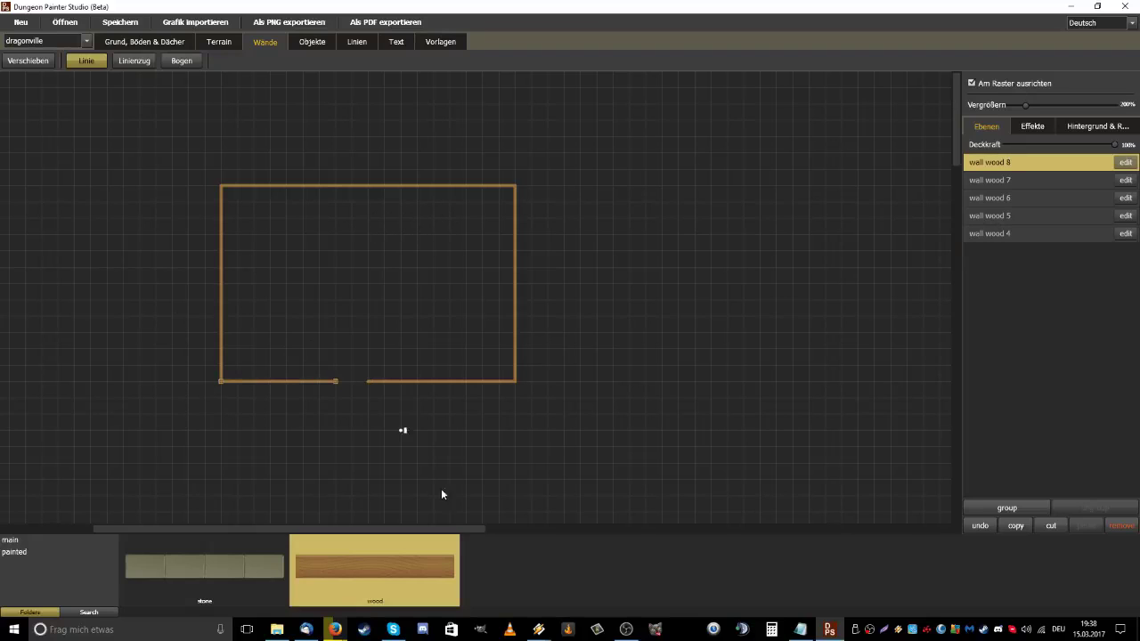
Fill the wood-walled room with a rectangle of flooring A and inspect the floor enlarged
click(143, 42)
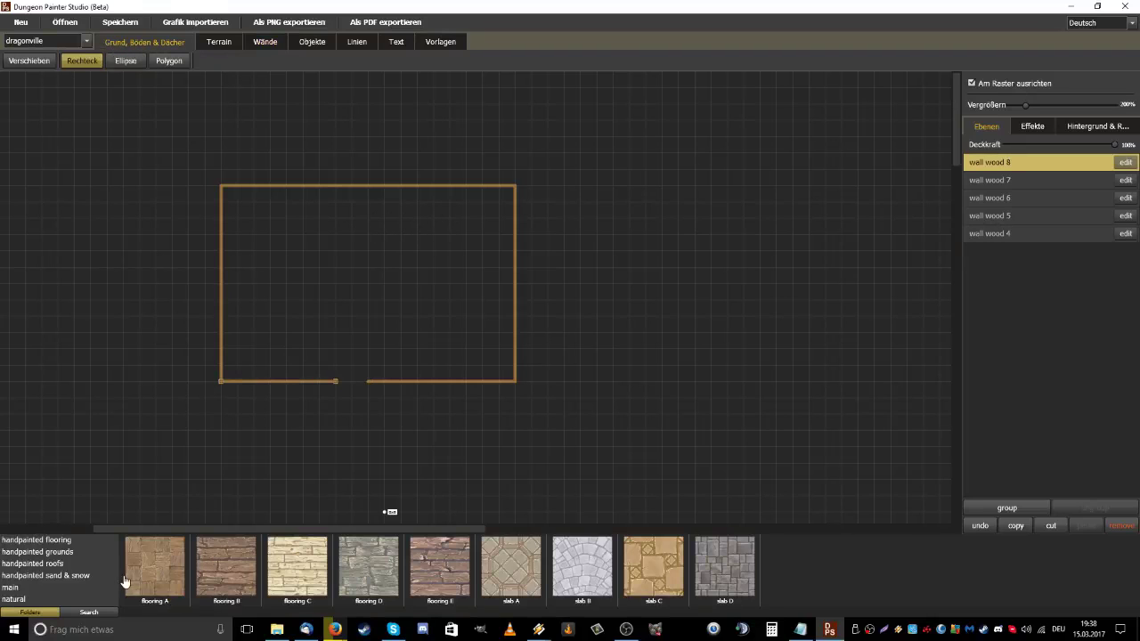
click(126, 581)
drag(226, 191, 515, 381)
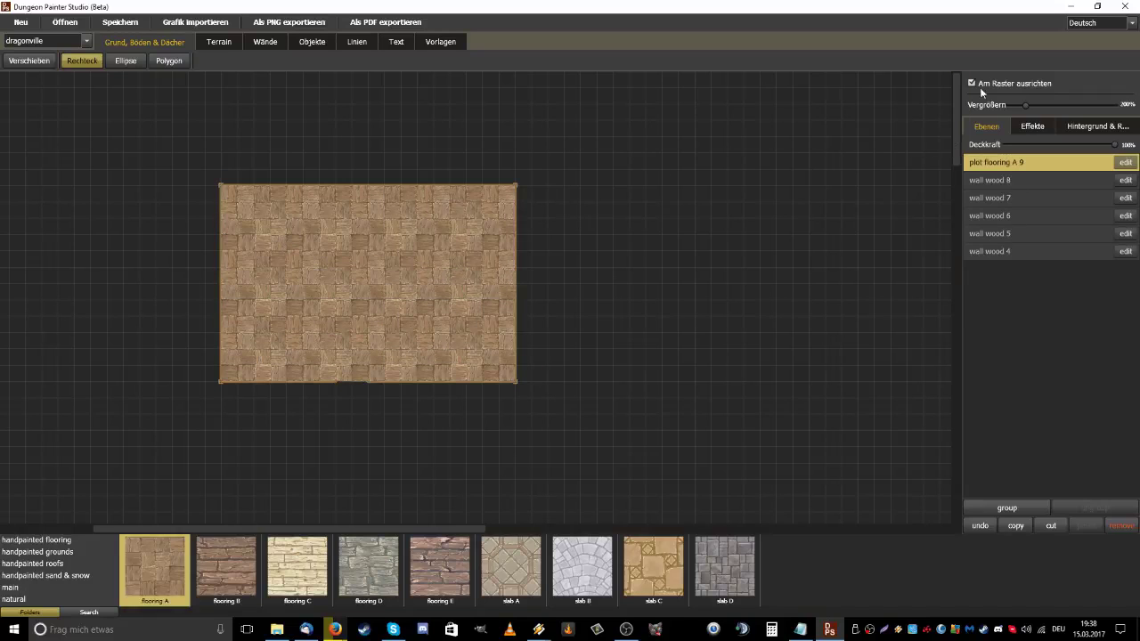
drag(1025, 106, 1067, 105)
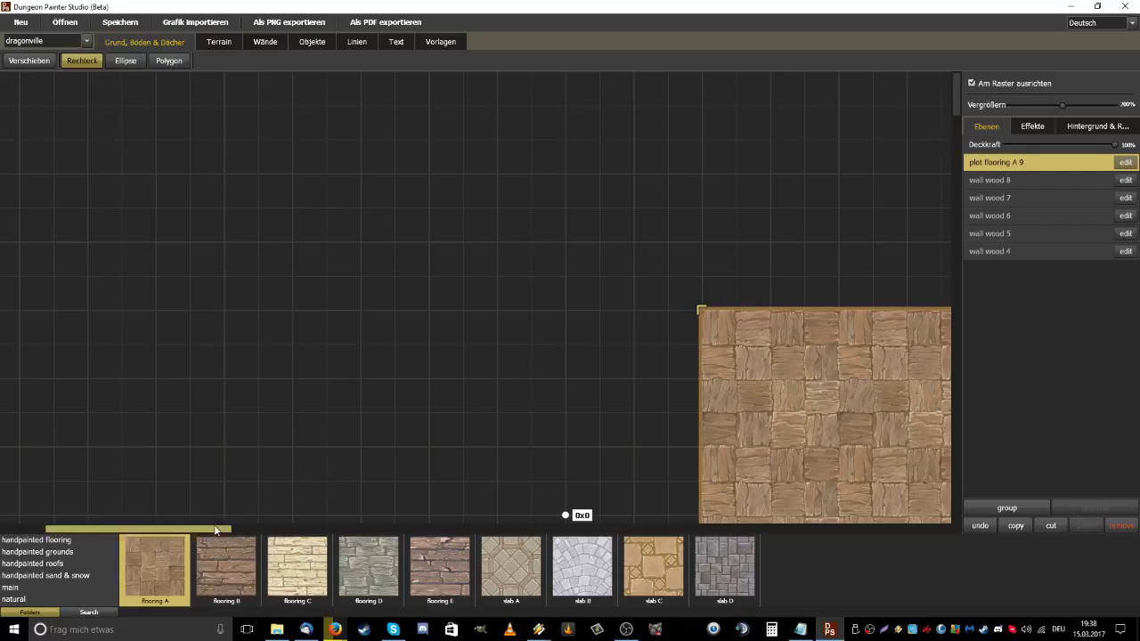
drag(214, 527, 323, 527)
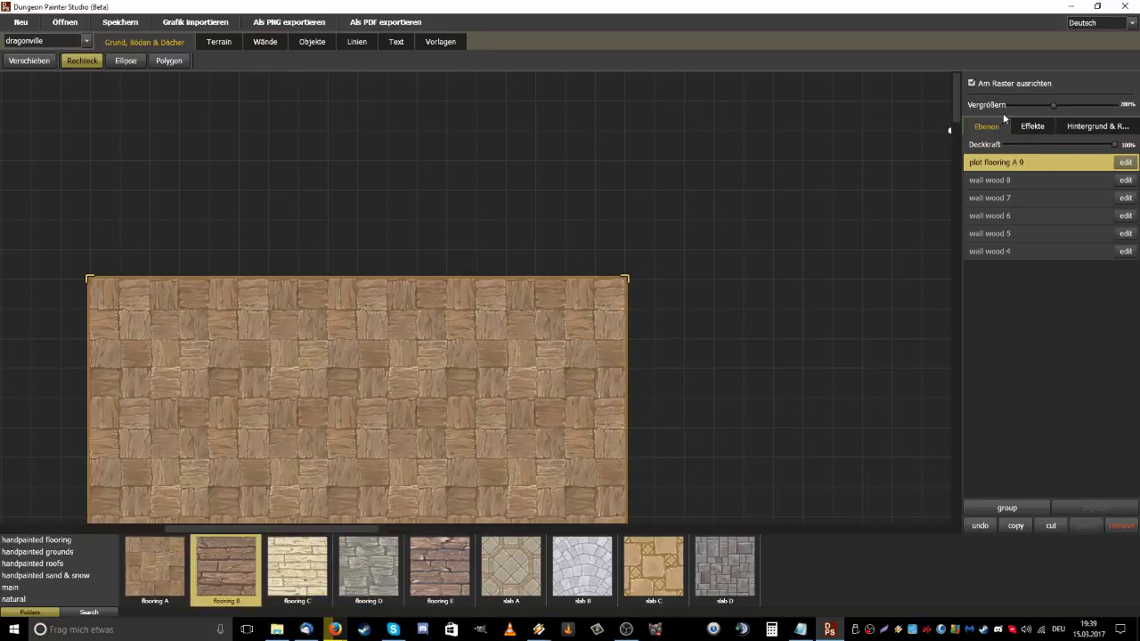
Inspect the floored wood-walled room enlarged, including its outer edges and the door gap in the lower wall
click(1043, 107)
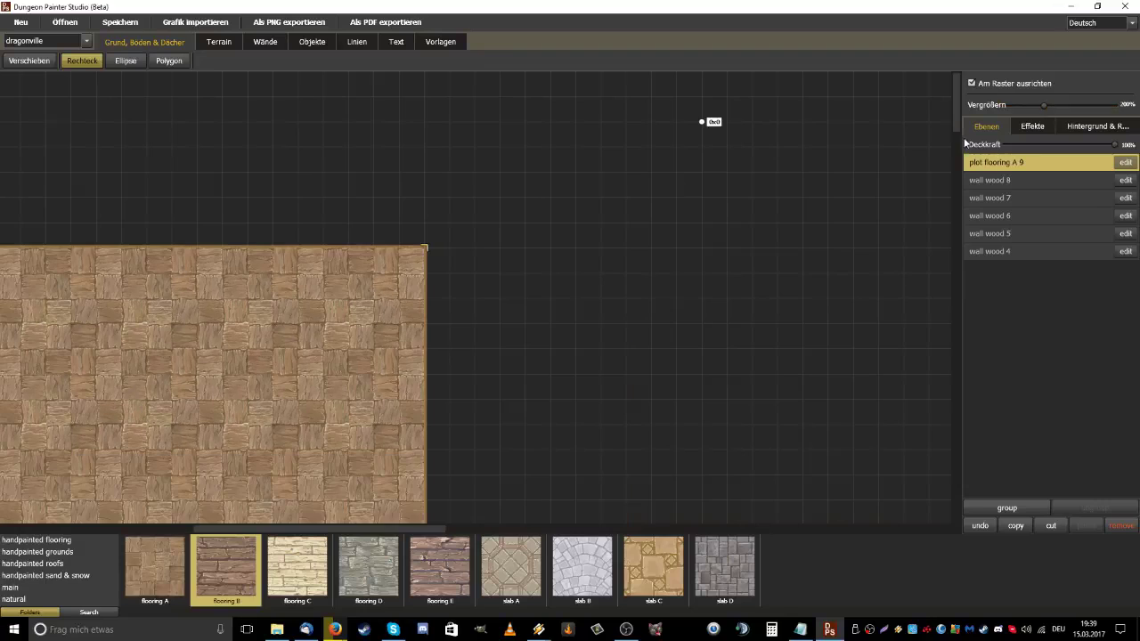
click(1058, 107)
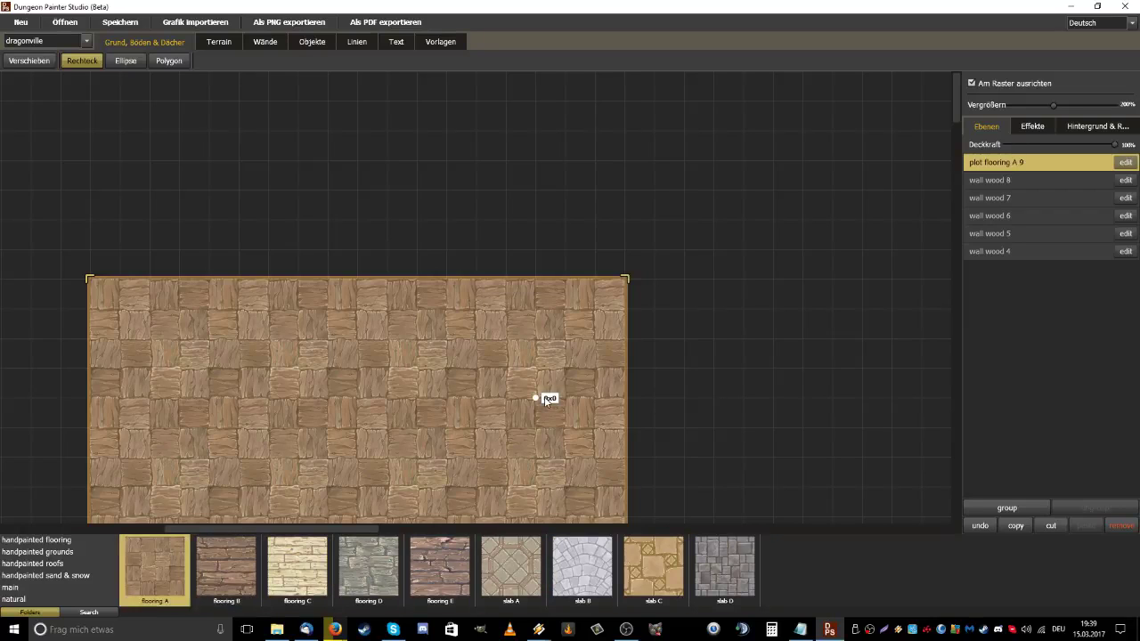
mouse_move(954, 89)
mouse_down()
mouse_move(955, 183)
mouse_move(955, 95)
mouse_move(955, 119)
mouse_move(955, 105)
mouse_up()
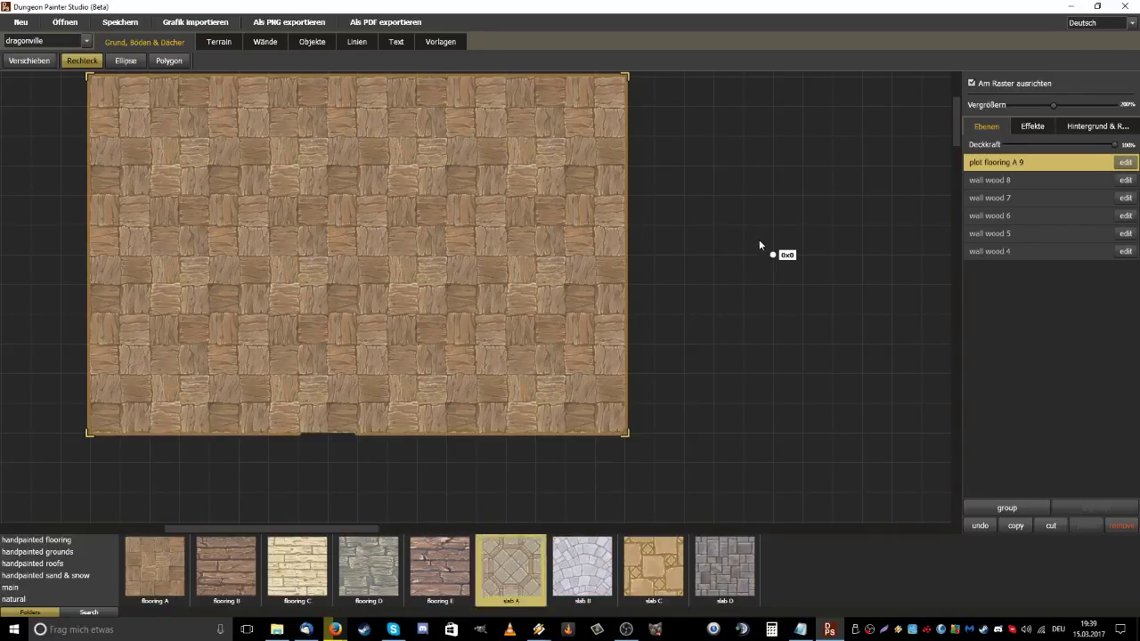
mouse_move(955, 111)
mouse_down()
mouse_move(955, 89)
mouse_move(955, 232)
mouse_move(959, 82)
mouse_move(959, 112)
mouse_up()
mouse_move(280, 528)
mouse_down()
mouse_move(559, 528)
mouse_move(295, 529)
mouse_up()
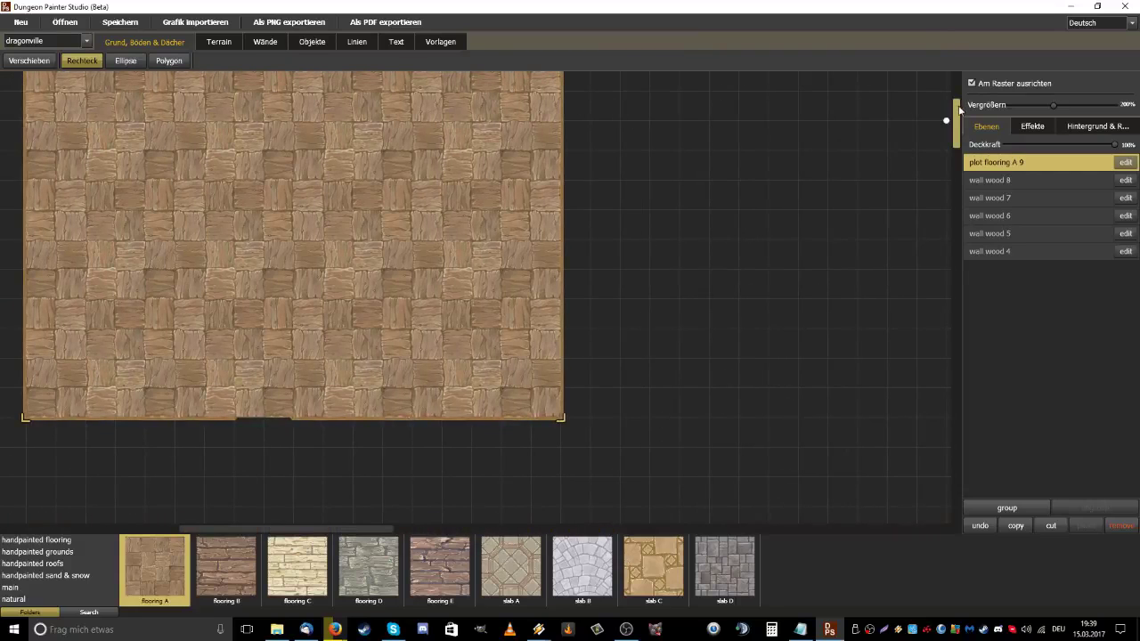
drag(957, 114, 963, 100)
mouse_move(1055, 105)
mouse_down()
mouse_move(1085, 105)
mouse_move(1037, 103)
mouse_move(1057, 104)
mouse_up()
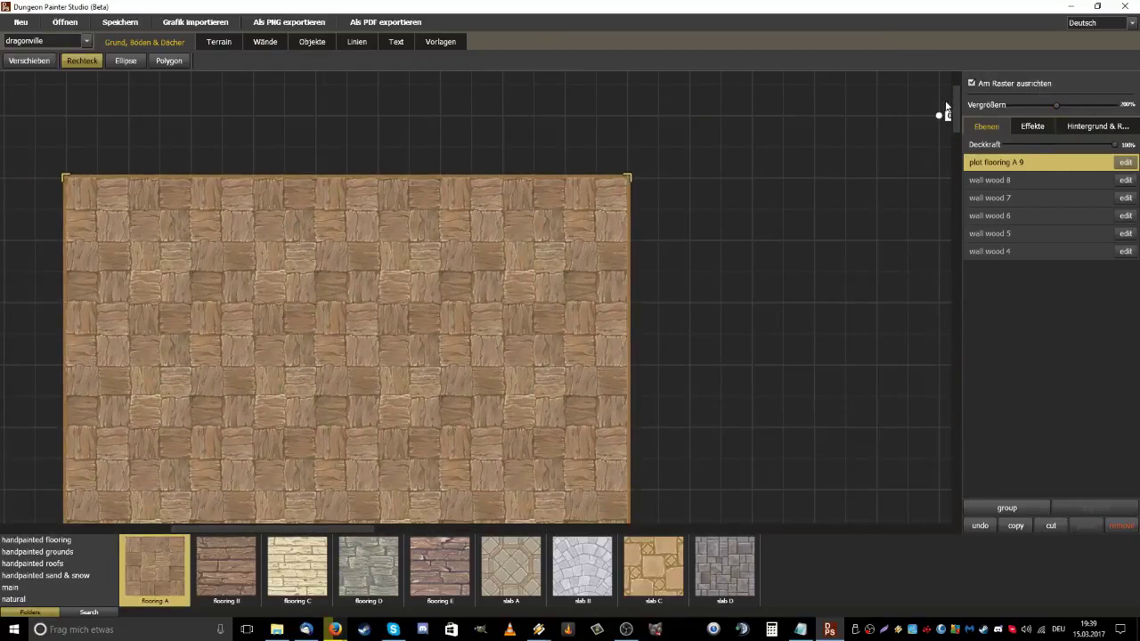
mouse_move(955, 100)
mouse_down()
mouse_move(958, 116)
mouse_move(958, 100)
mouse_move(947, 113)
mouse_up()
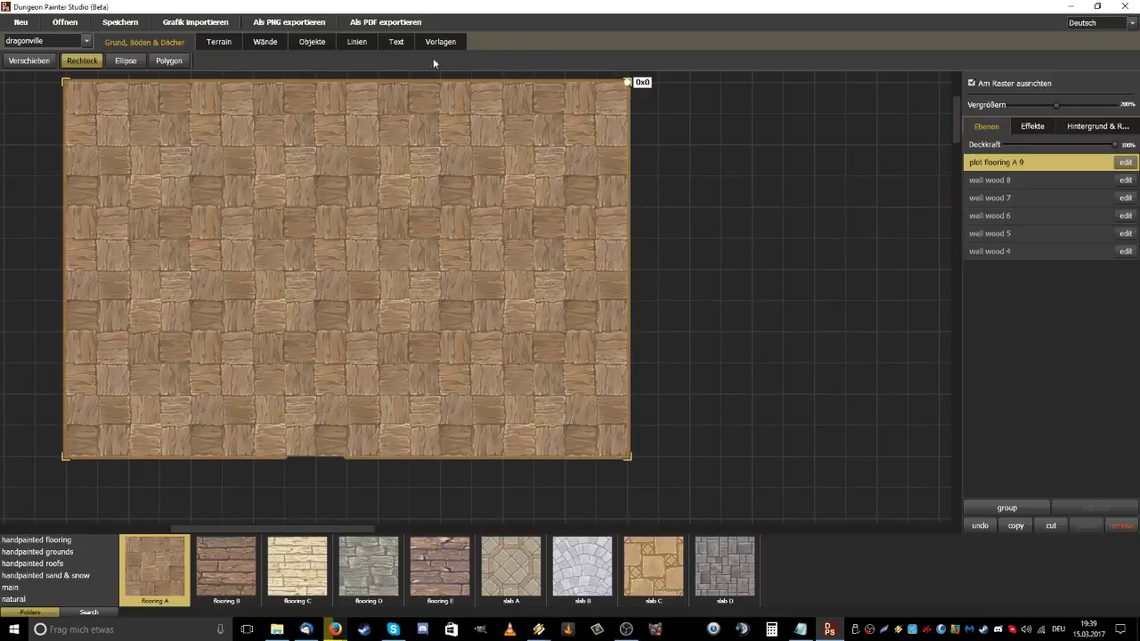
Review the dragonville object graphics in the outdoor, table decor, trees and main folders
click(299, 42)
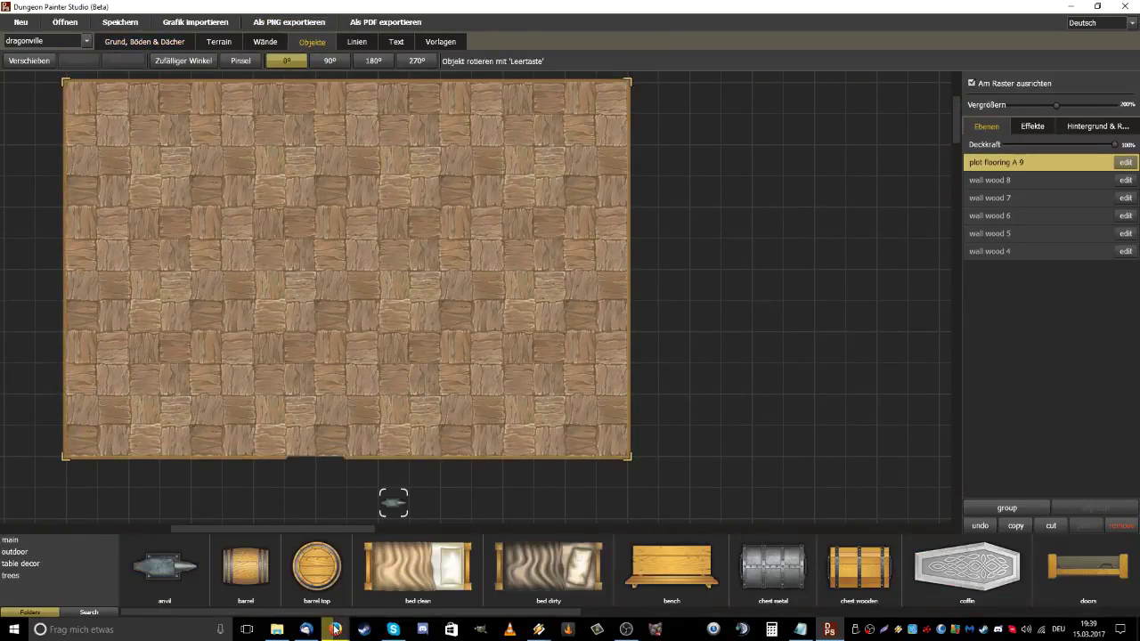
drag(334, 628, 356, 616)
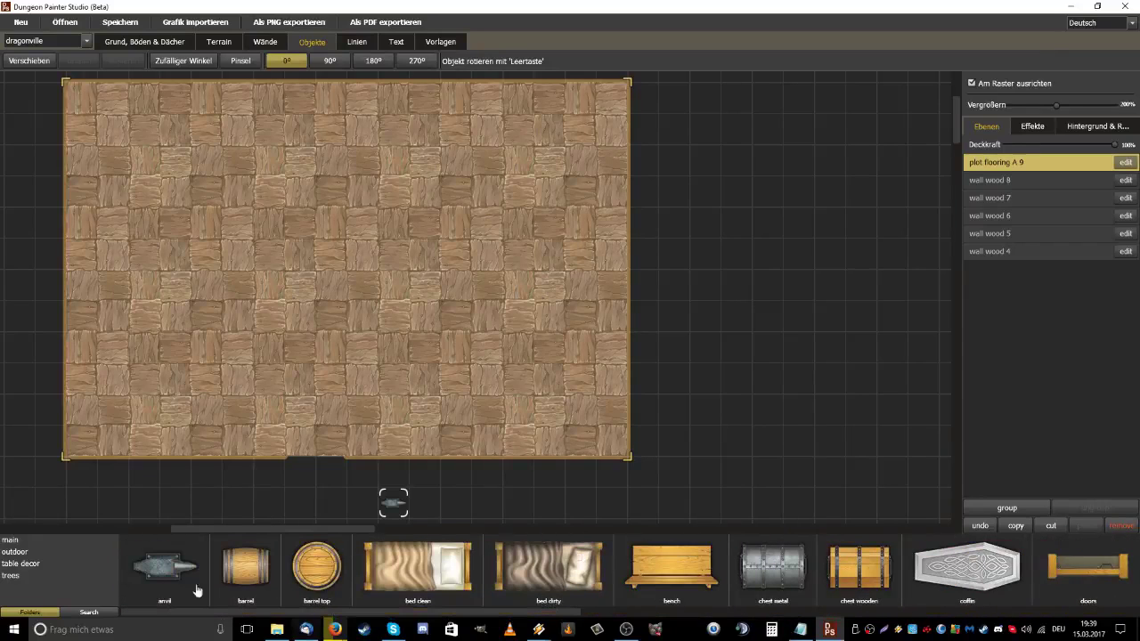
click(46, 552)
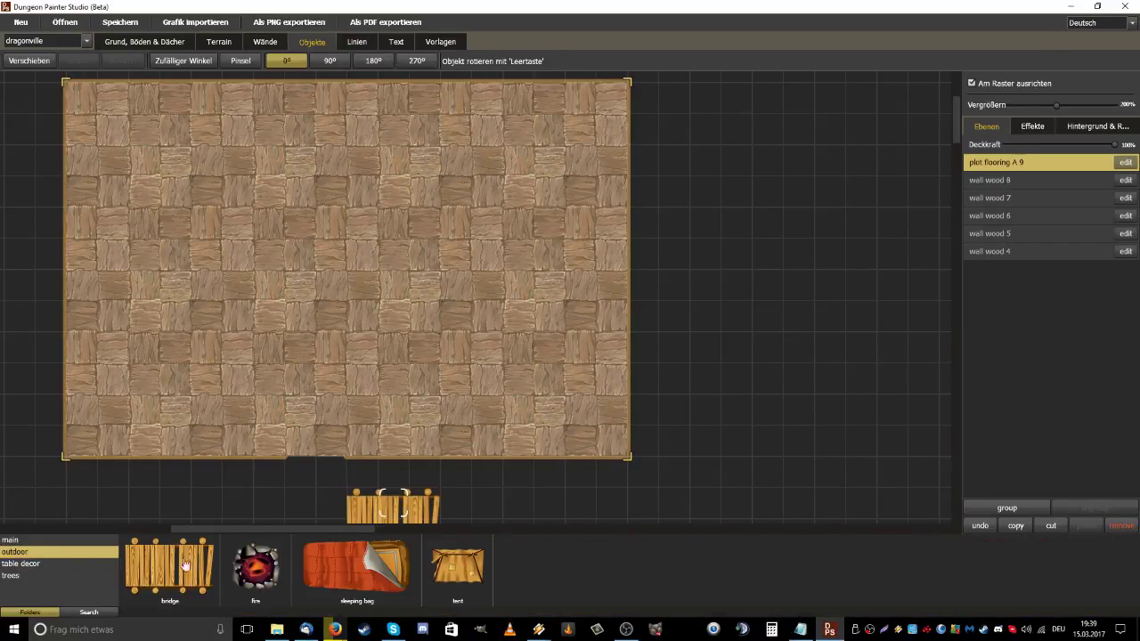
click(27, 563)
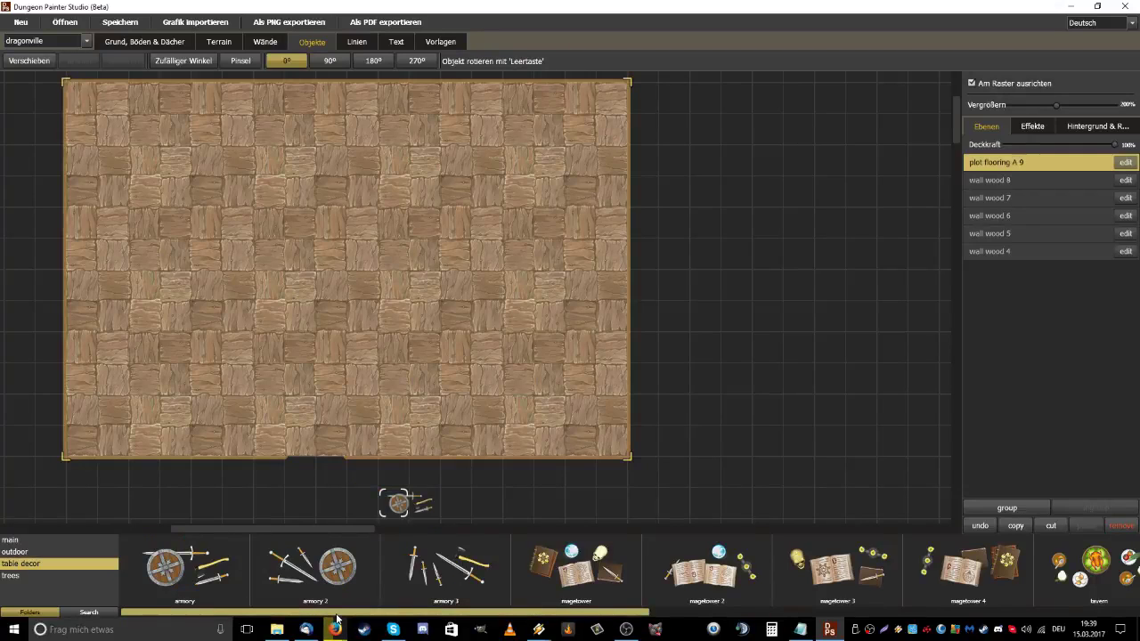
drag(353, 616, 855, 604)
scroll(856, 604, left, 5)
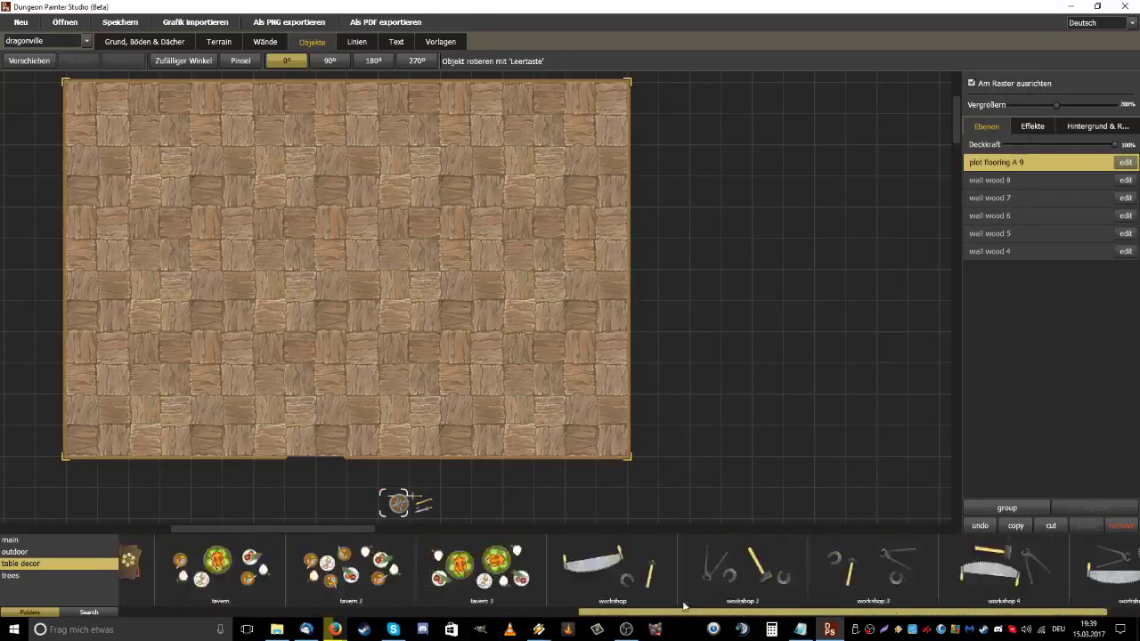
click(11, 576)
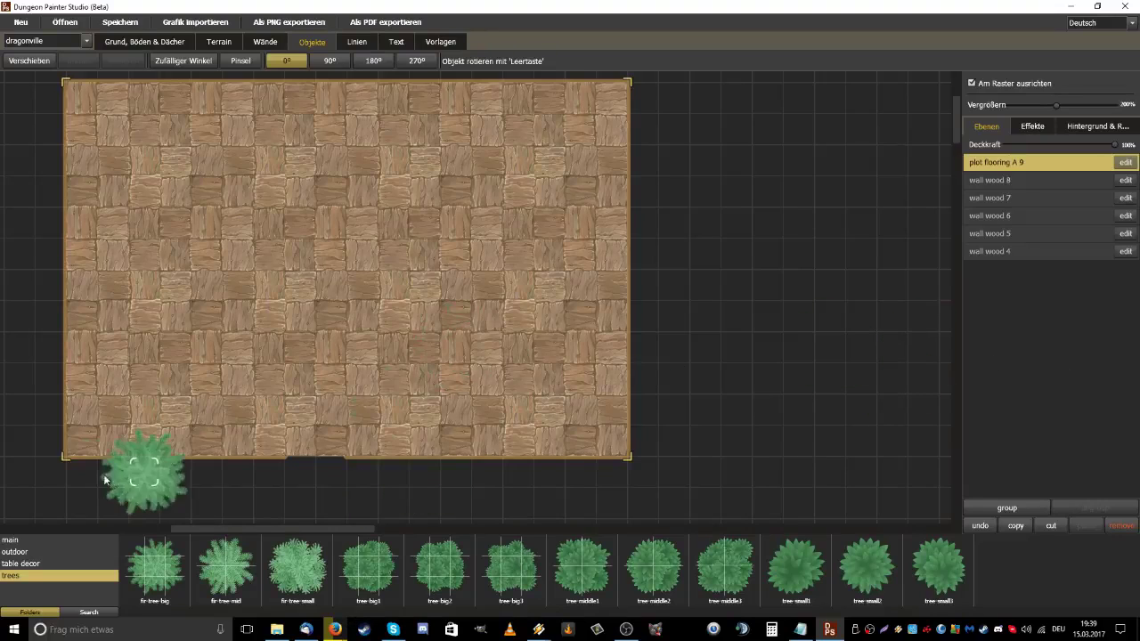
click(27, 564)
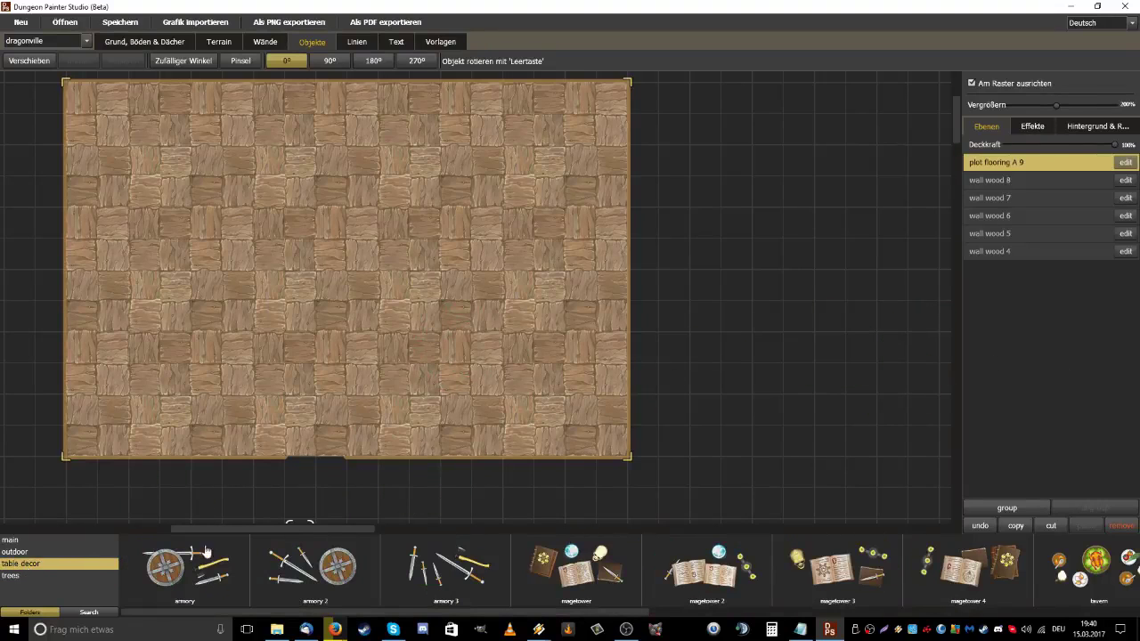
click(14, 552)
click(36, 541)
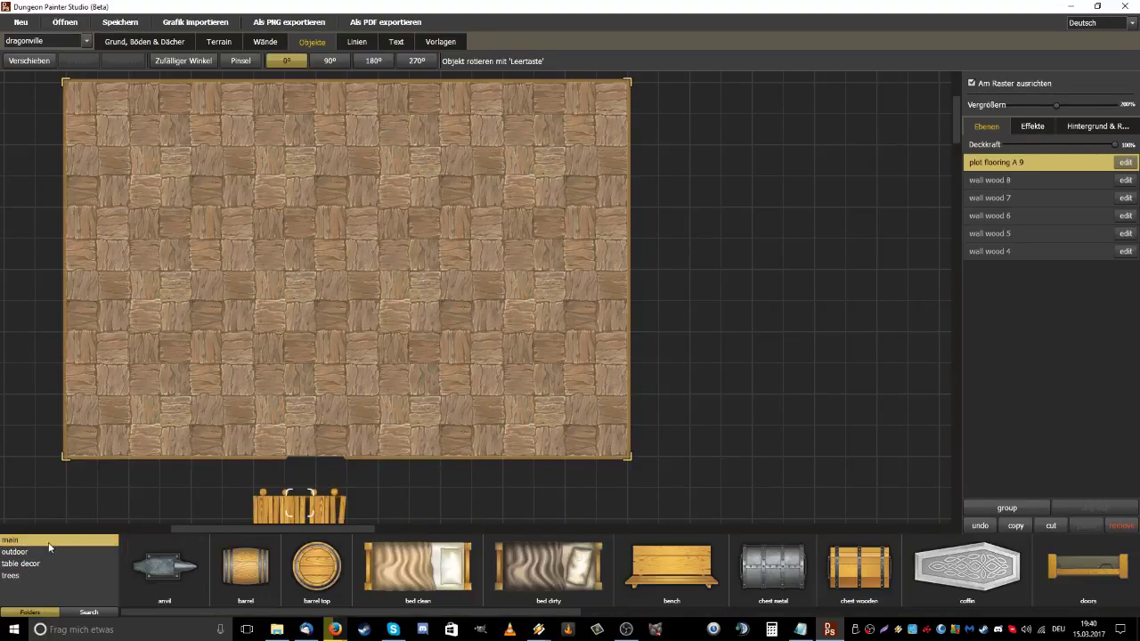
drag(514, 612, 374, 570)
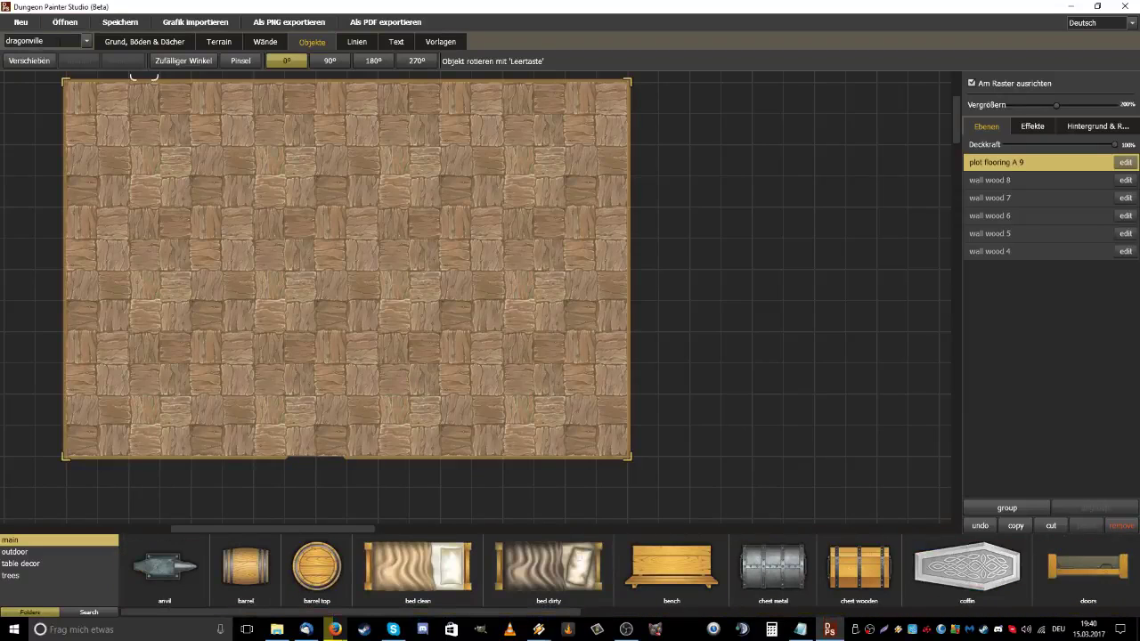
Review the object graphics of the fairy valley collection and the furniture of the fantasy_fortress collection
click(45, 41)
click(45, 66)
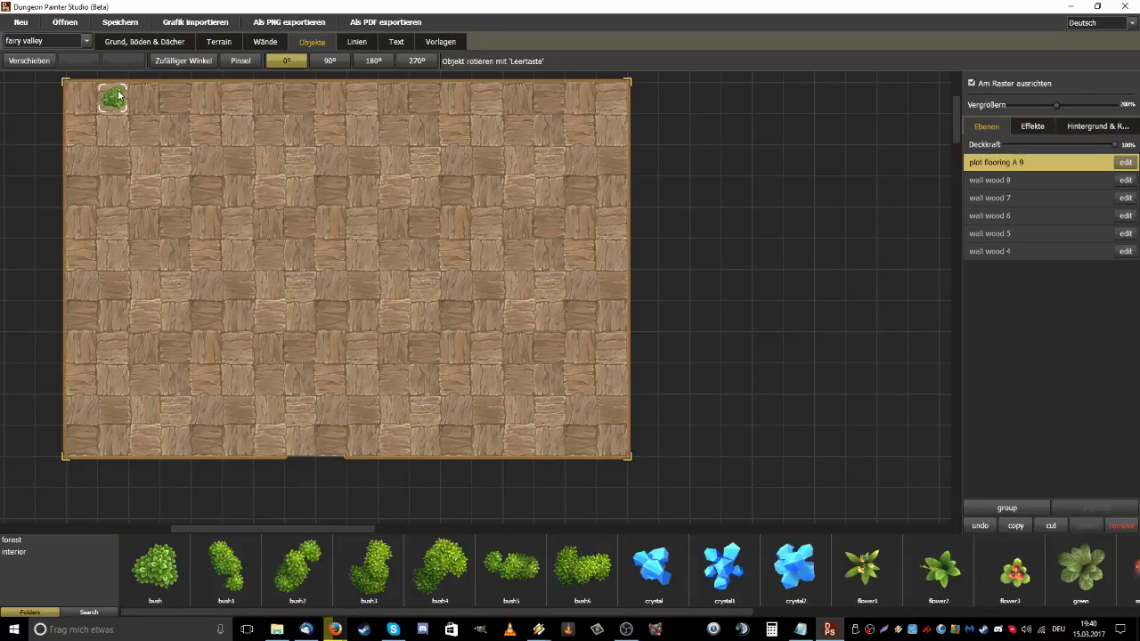
click(87, 43)
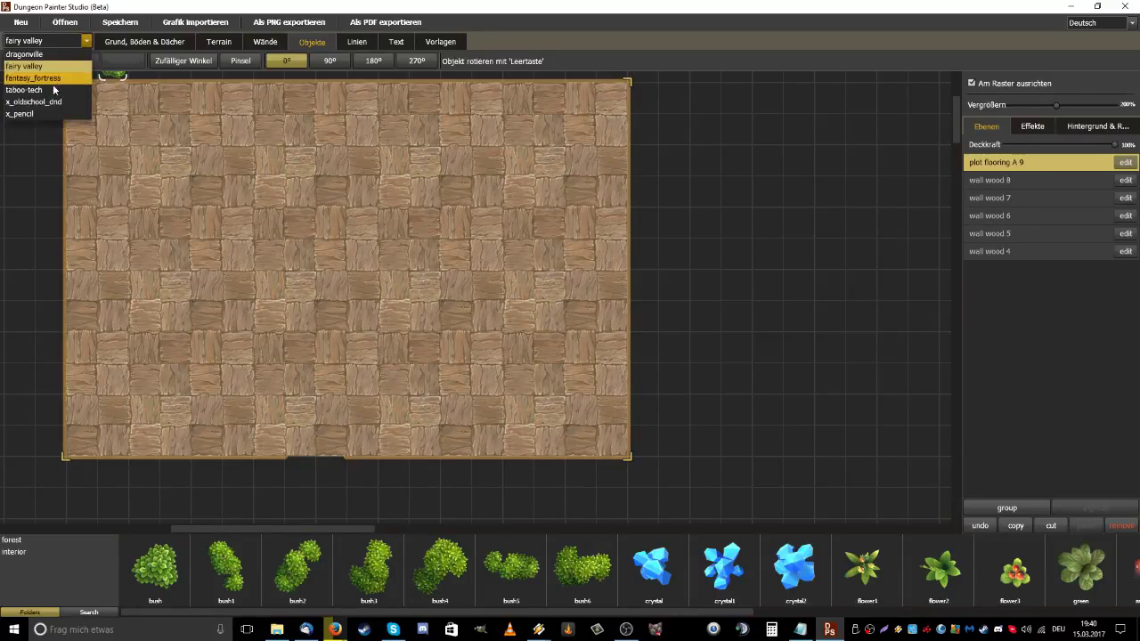
key(Return)
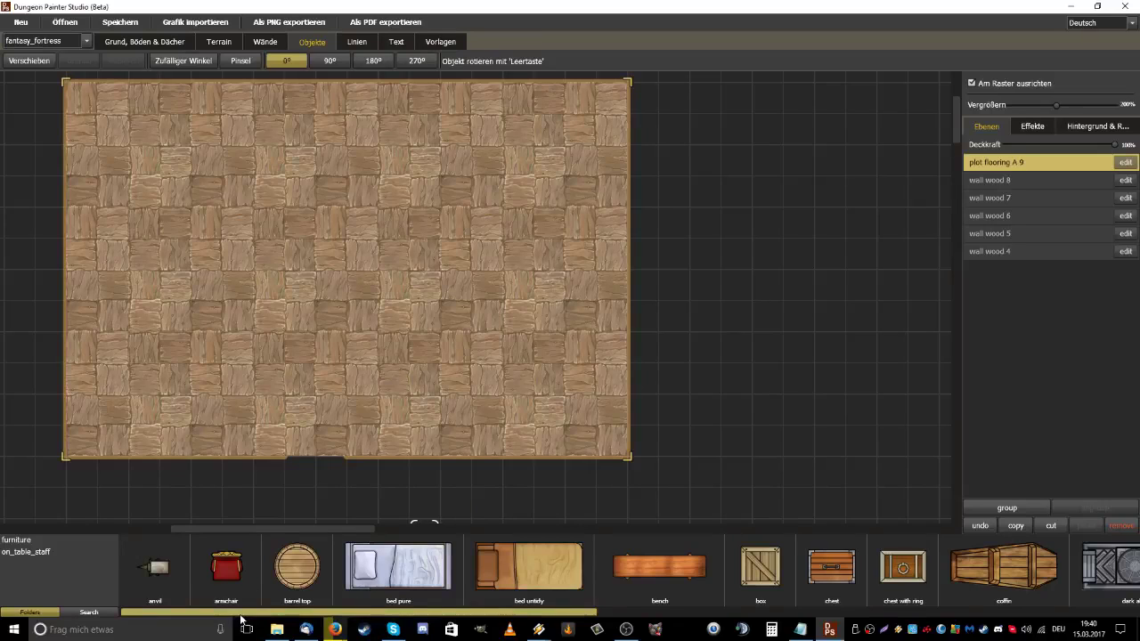
mouse_move(244, 613)
mouse_down()
mouse_move(428, 612)
mouse_move(554, 634)
mouse_up()
click(30, 552)
click(44, 549)
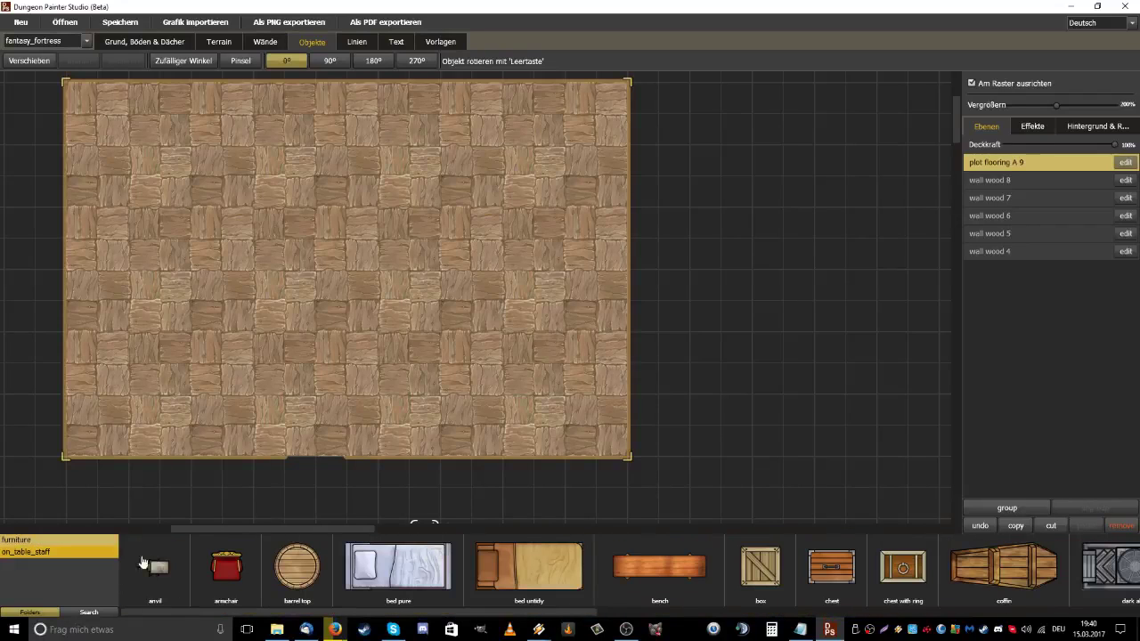
scroll(415, 611, right, 2)
scroll(415, 611, right, 2)
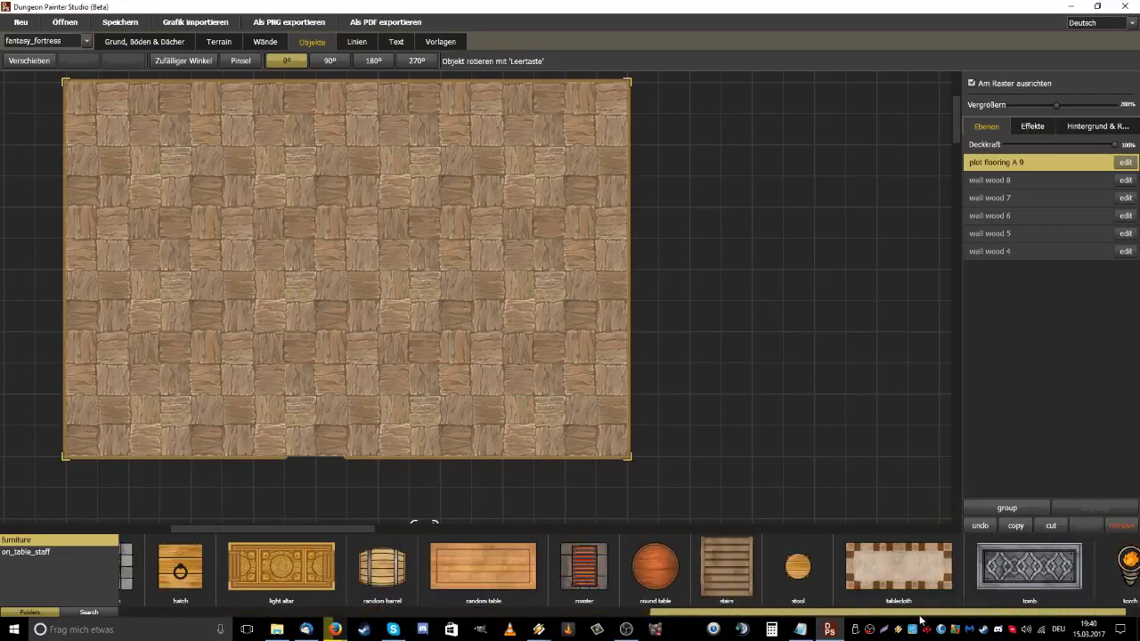
scroll(415, 611, left, 3)
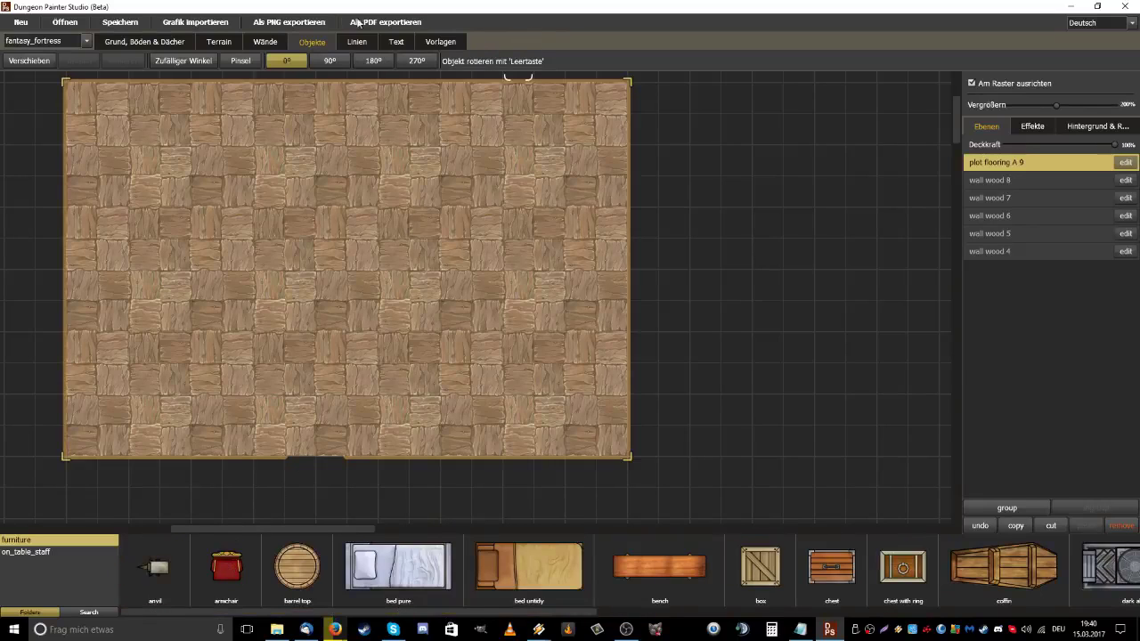
drag(954, 113, 955, 109)
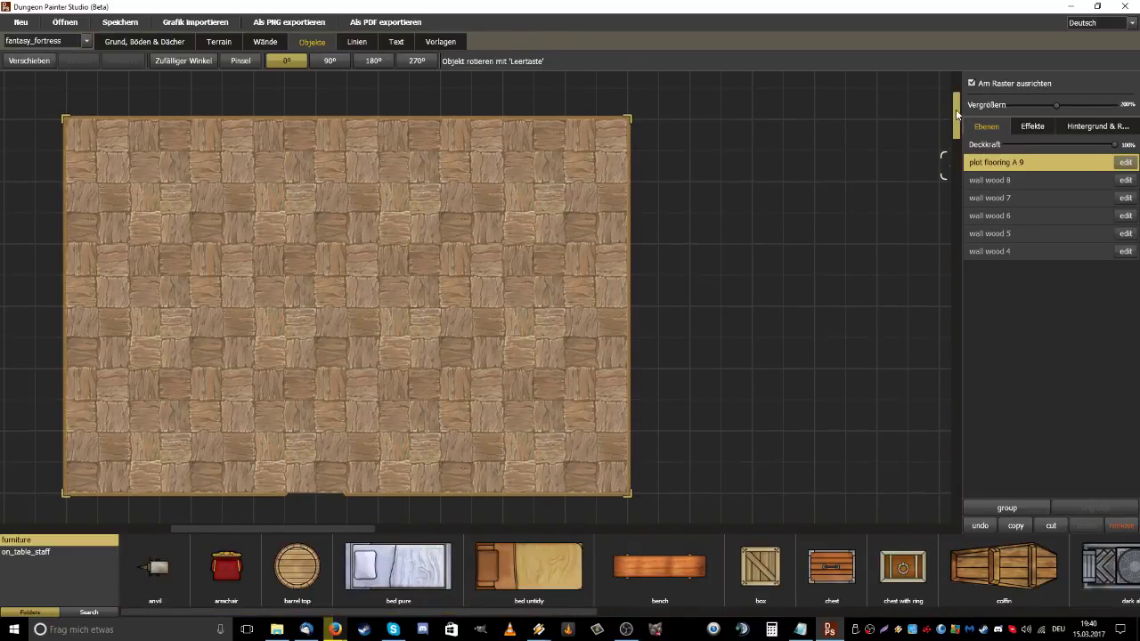
Display the available map templates and start a new empty map, discarding the wood-walled room
click(442, 42)
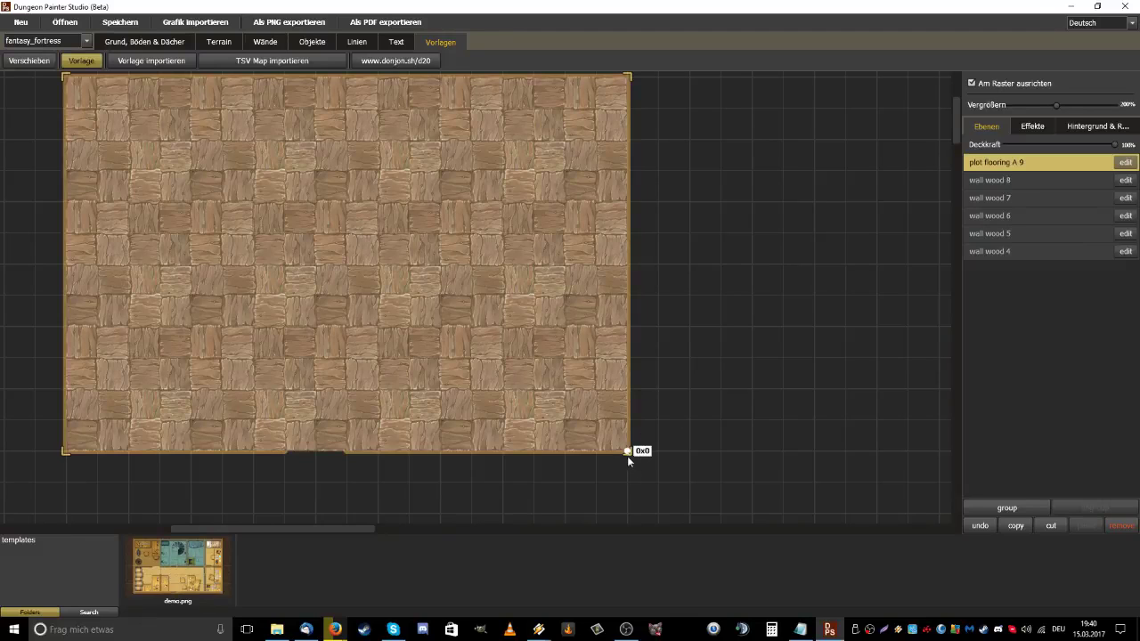
click(21, 21)
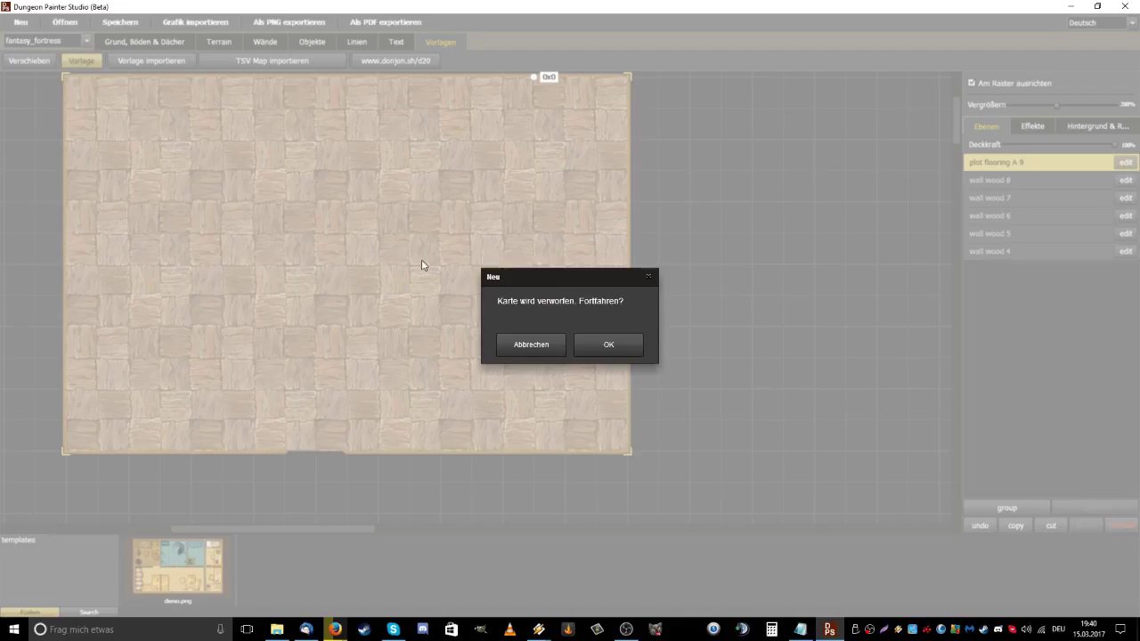
click(598, 344)
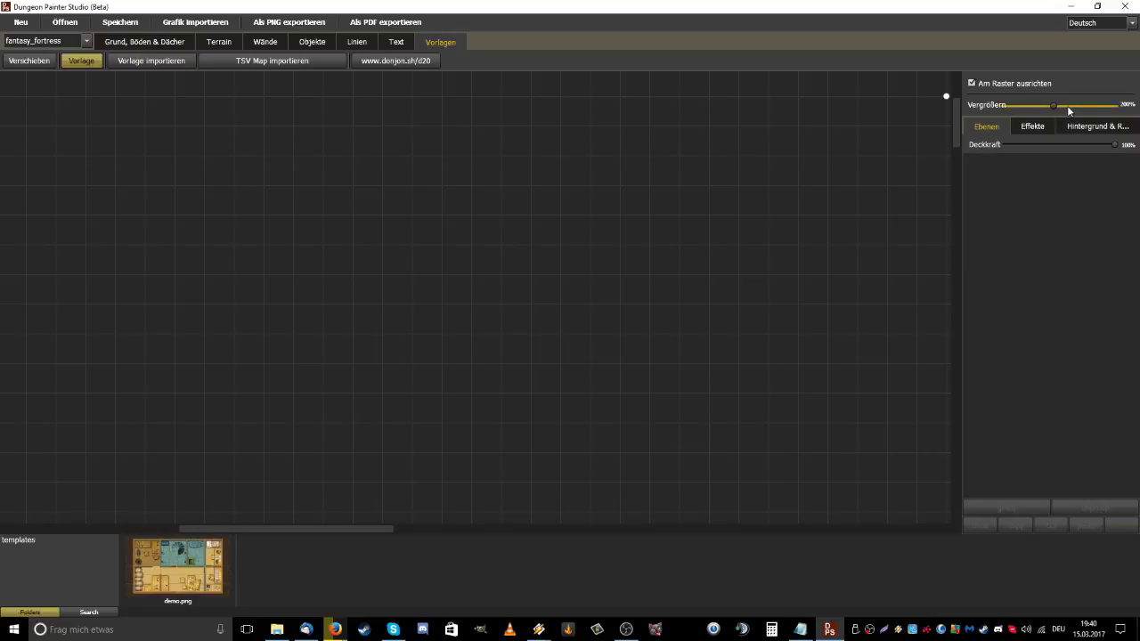
Place the demo.png template on the empty map and delete it again
drag(1053, 105, 1028, 112)
drag(149, 607, 564, 339)
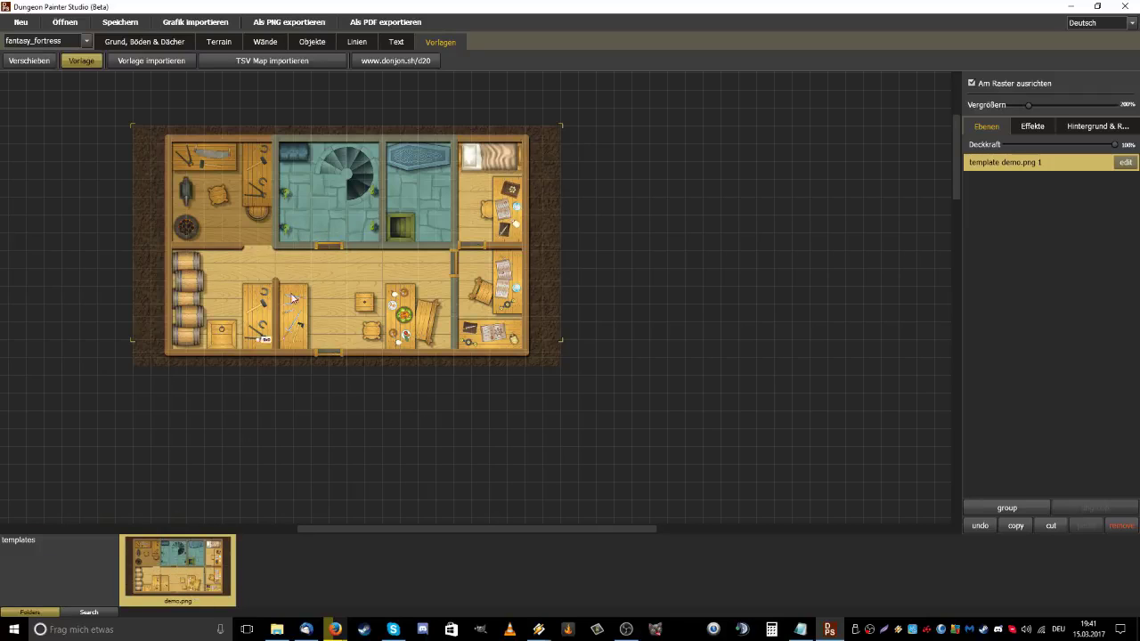
key(Delete)
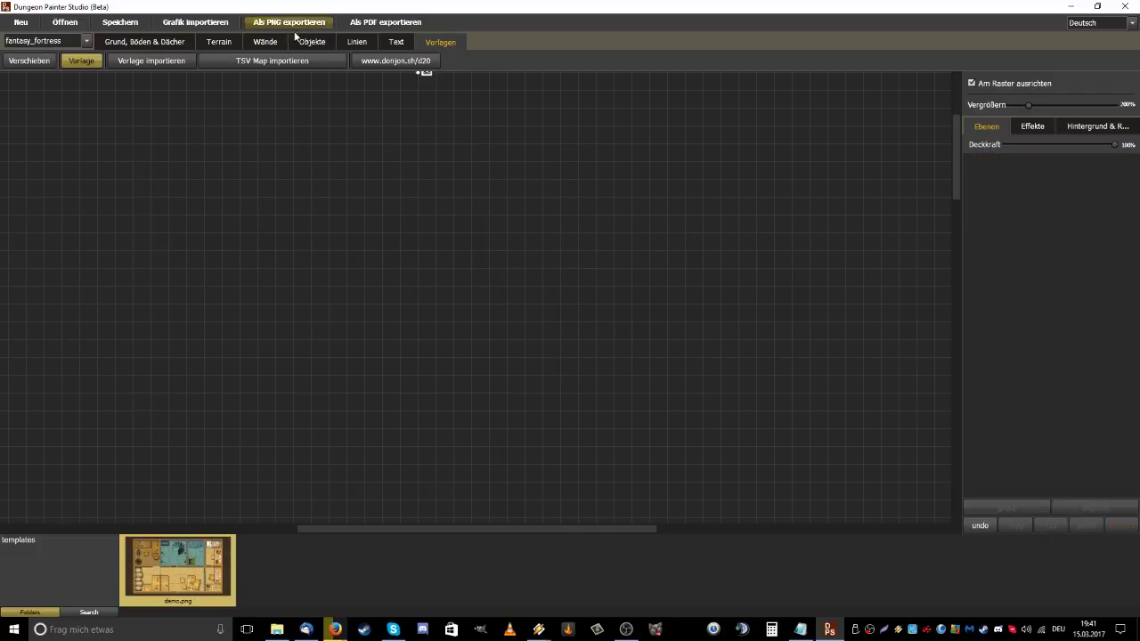
Display the fantasy_fortress floor graphics above the empty map's upper area
click(166, 43)
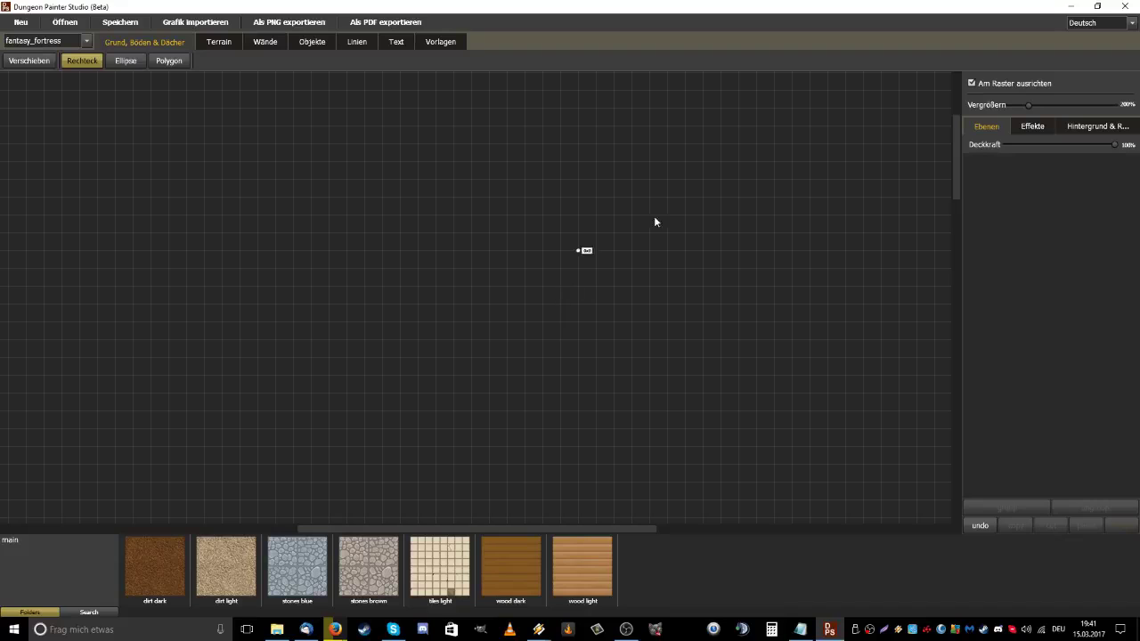
drag(958, 160, 928, 69)
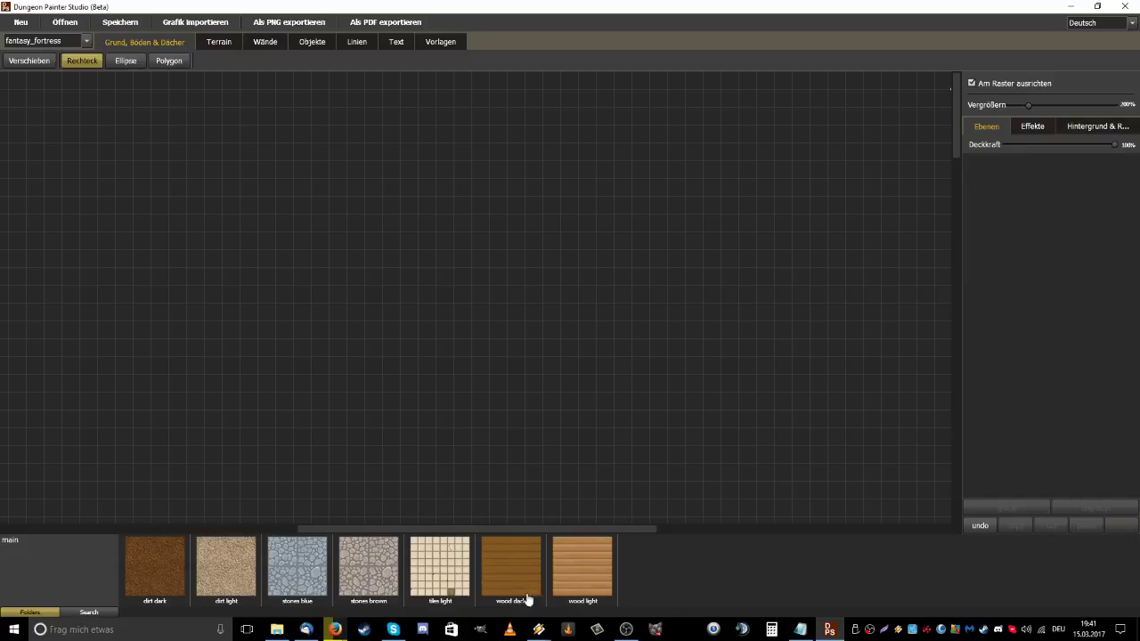
Switch to Steam and examine the purchase offer, Early Access notes and feature list on Dungeon Painter Studio's store page
click(372, 633)
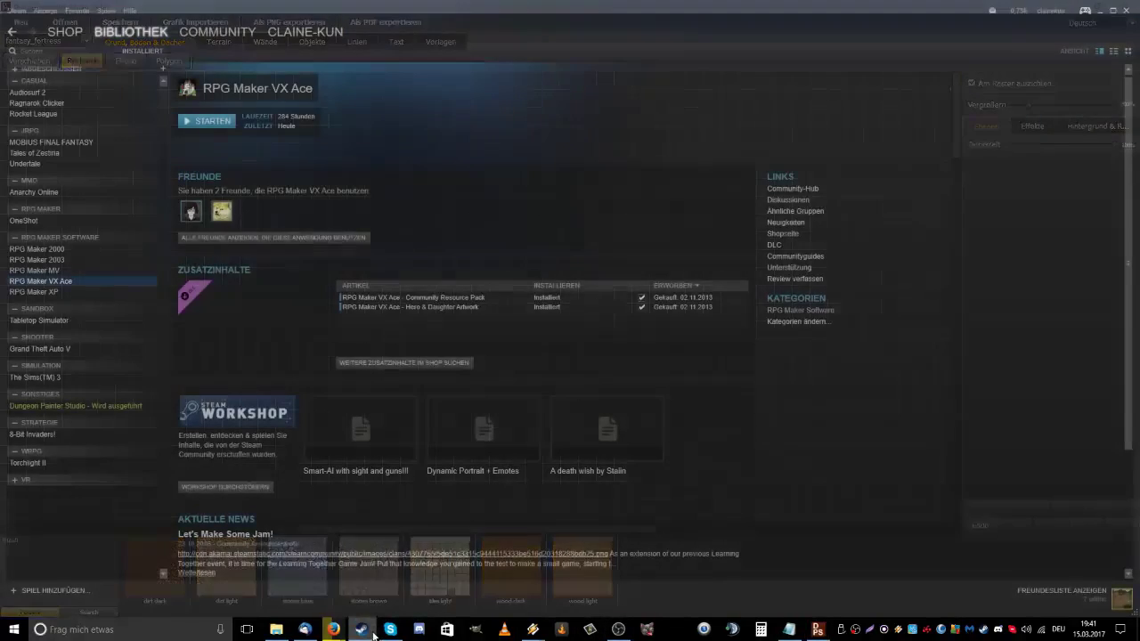
click(90, 406)
click(775, 233)
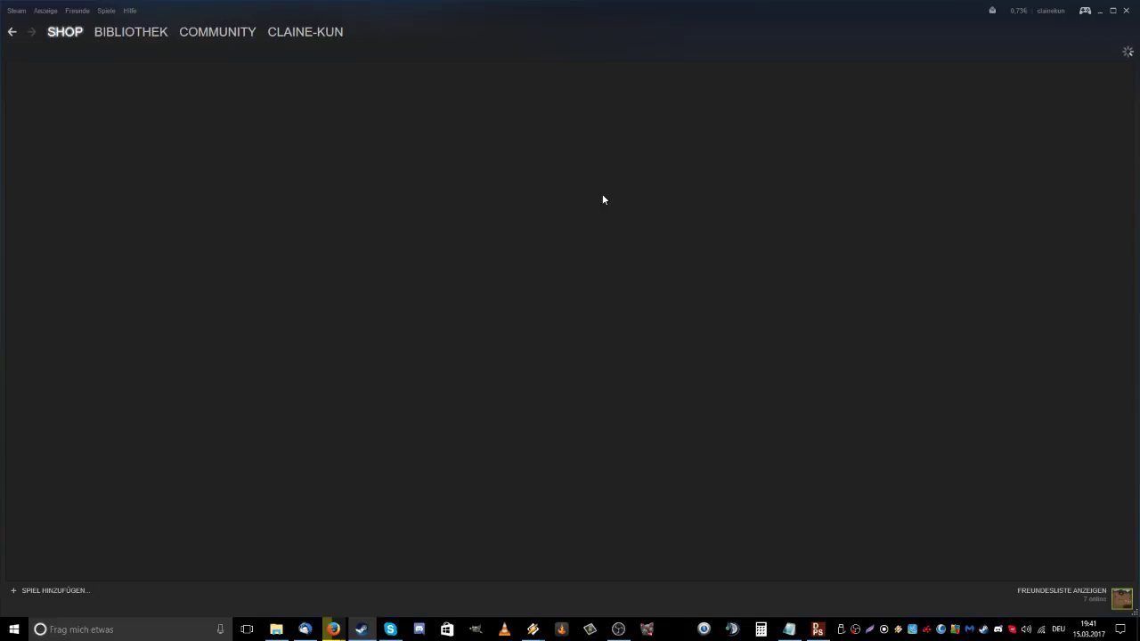
scroll(414, 383, down, 3)
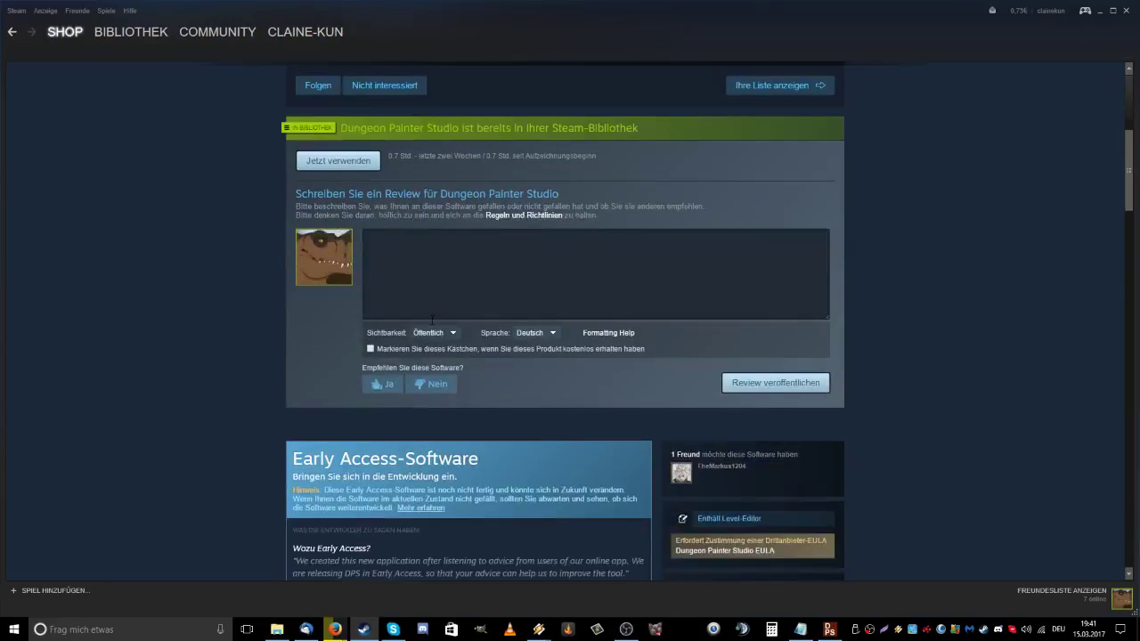
scroll(432, 320, down, 5)
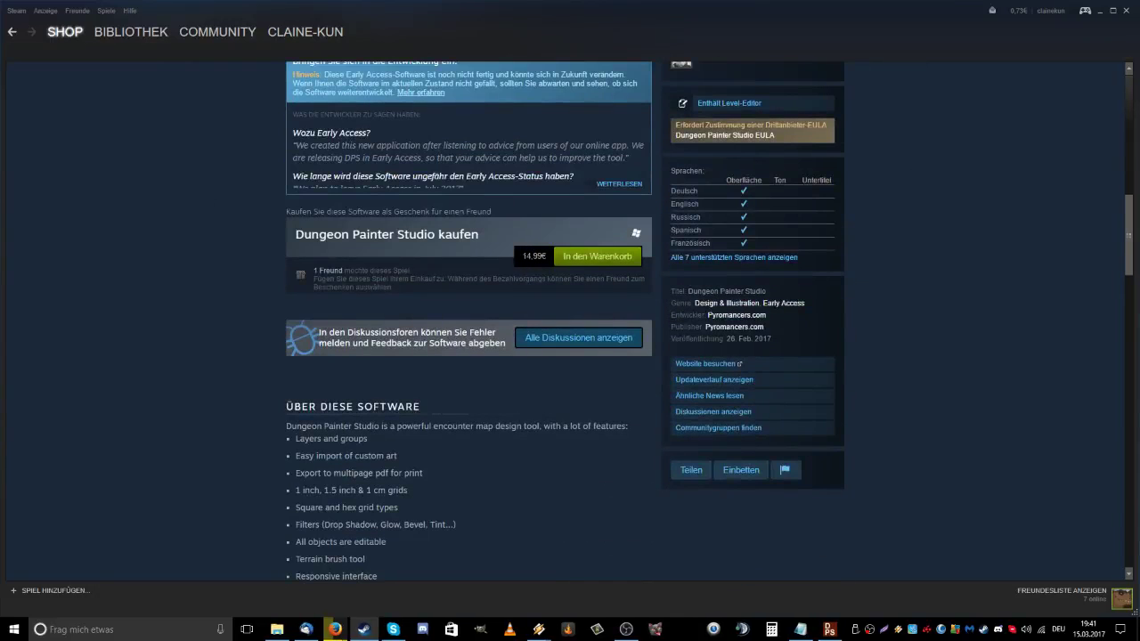
scroll(377, 263, up, 2)
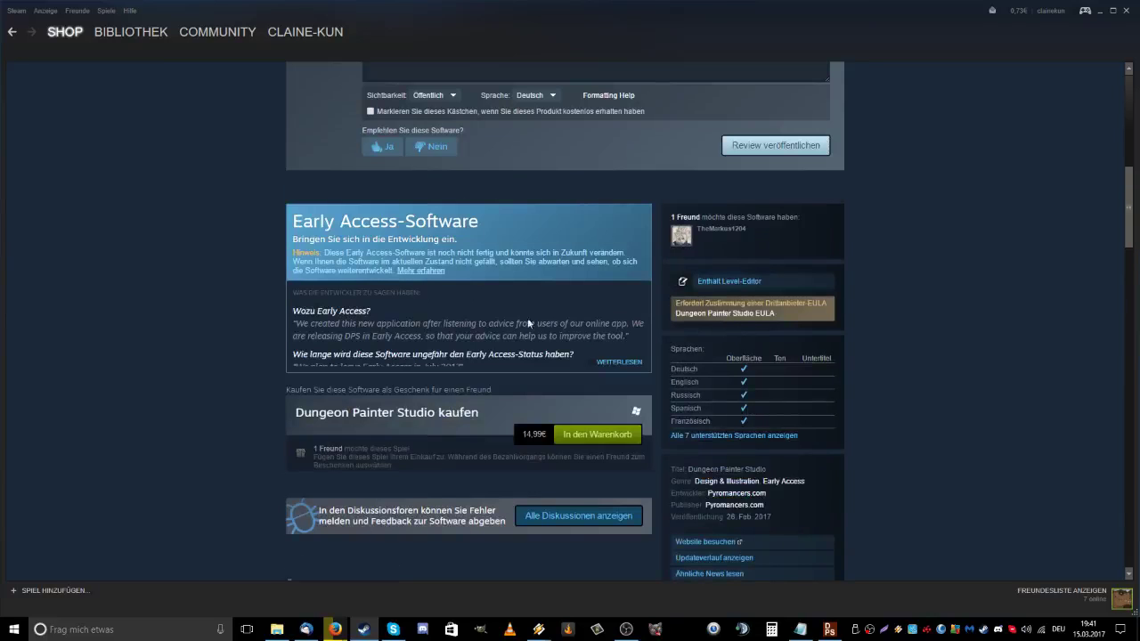
scroll(673, 260, down, 2)
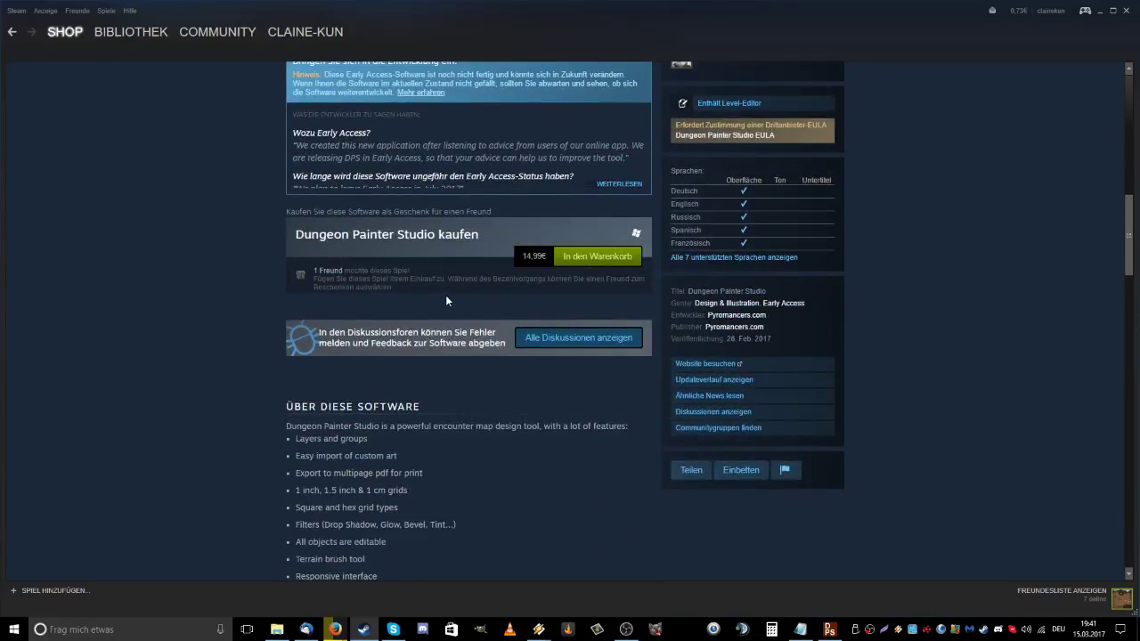
Expand the Early Access notes on Dungeon Painter Studio's store page and read the developers' full answers
scroll(445, 299, down, 1)
scroll(442, 303, up, 3)
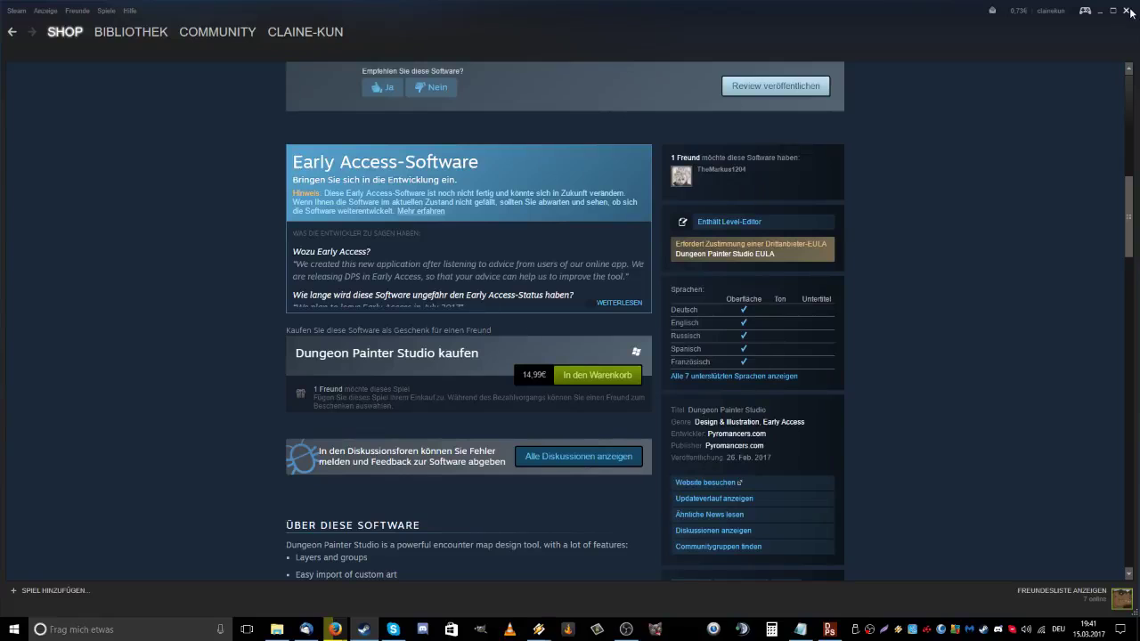
scroll(514, 288, up, 1)
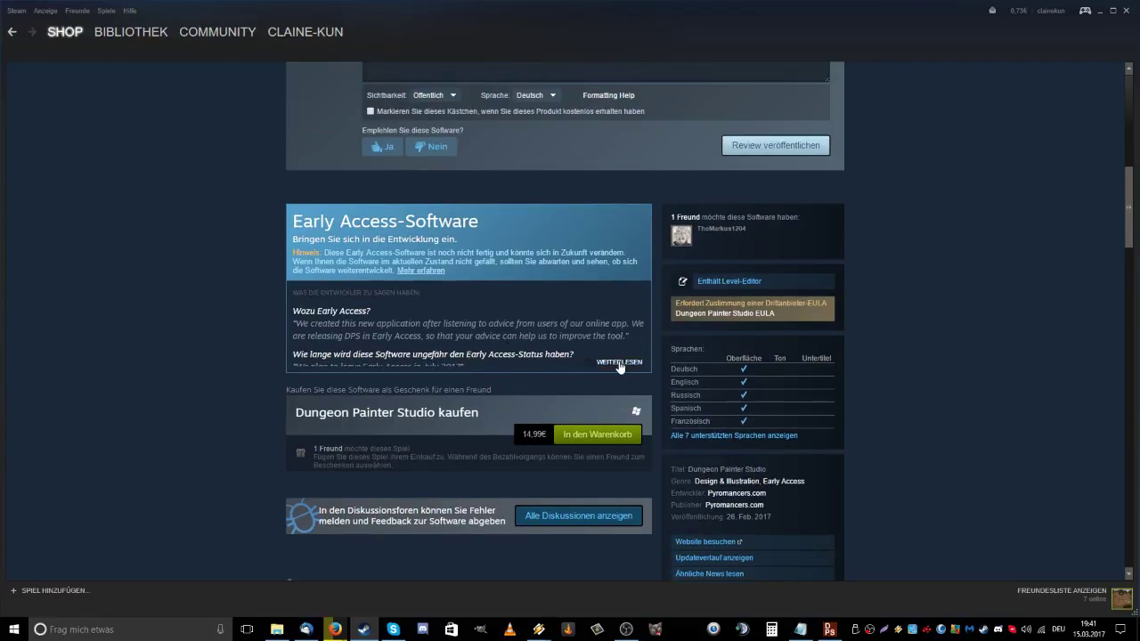
click(619, 362)
scroll(618, 360, down, 3)
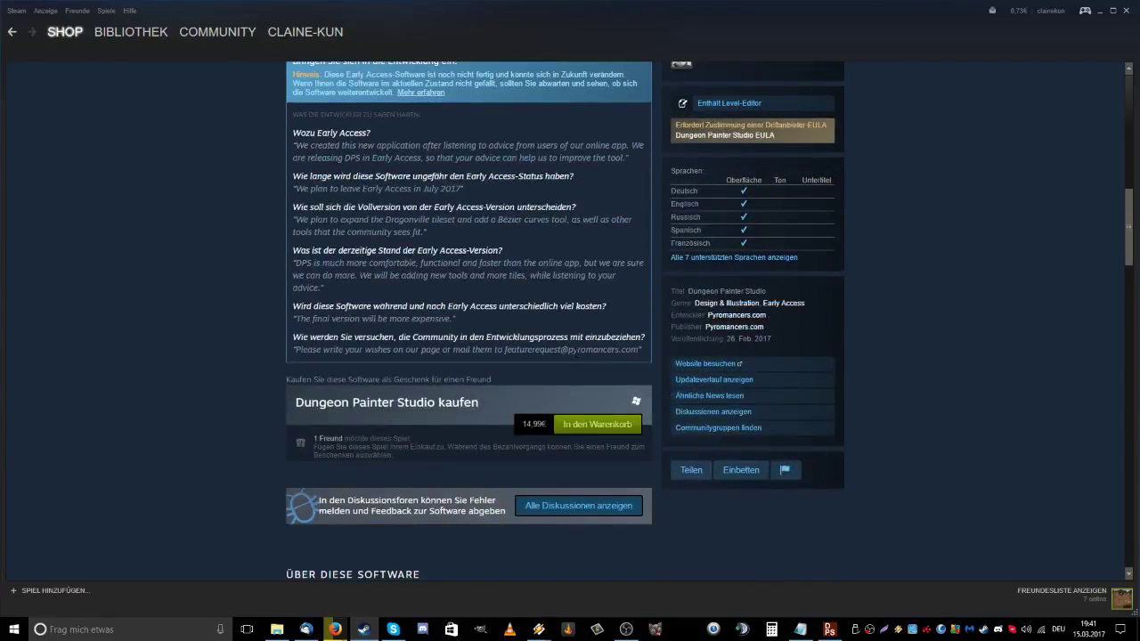
scroll(577, 342, up, 2)
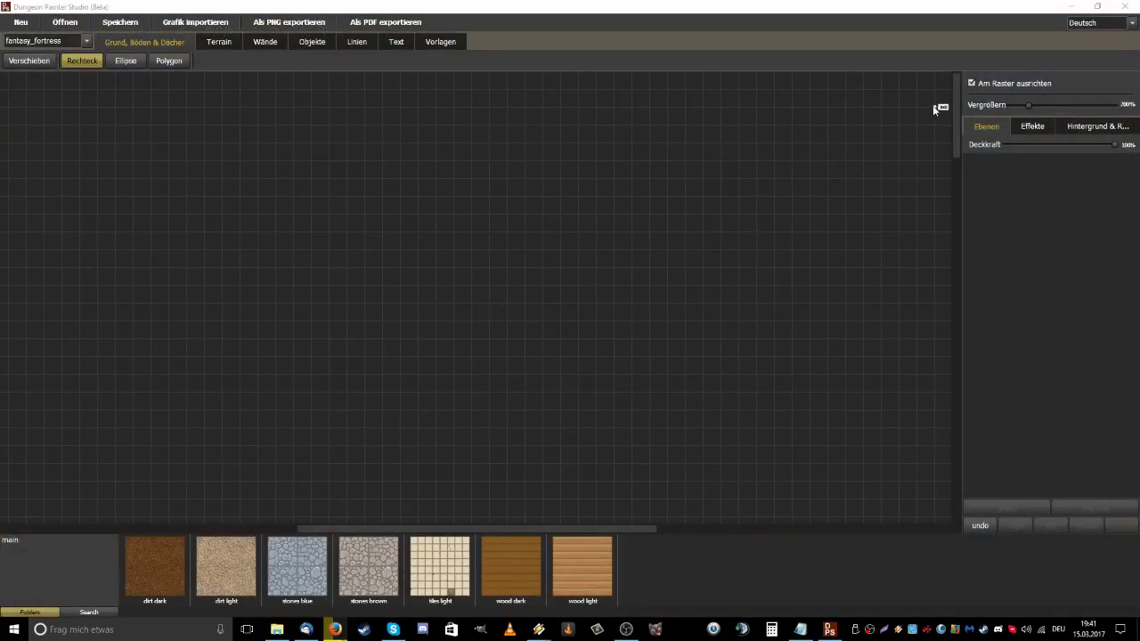
Return to Dungeon Painter Studio and display the terrain, wall, object and line tools in turn, ending at the floor graphics
click(958, 94)
drag(958, 94, 944, 72)
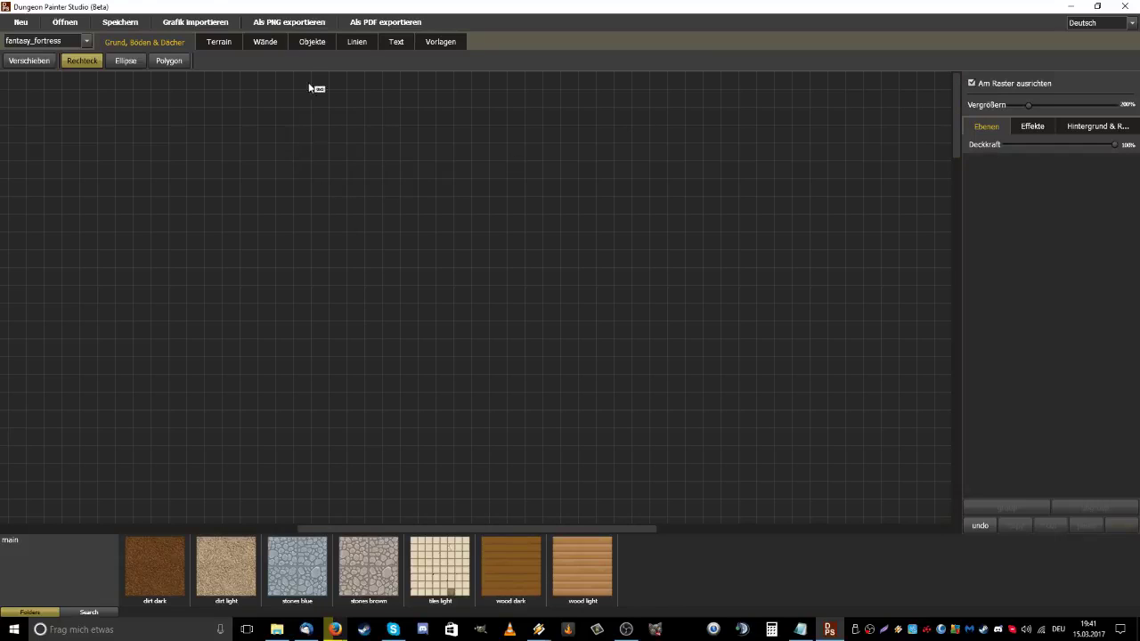
click(214, 43)
click(235, 43)
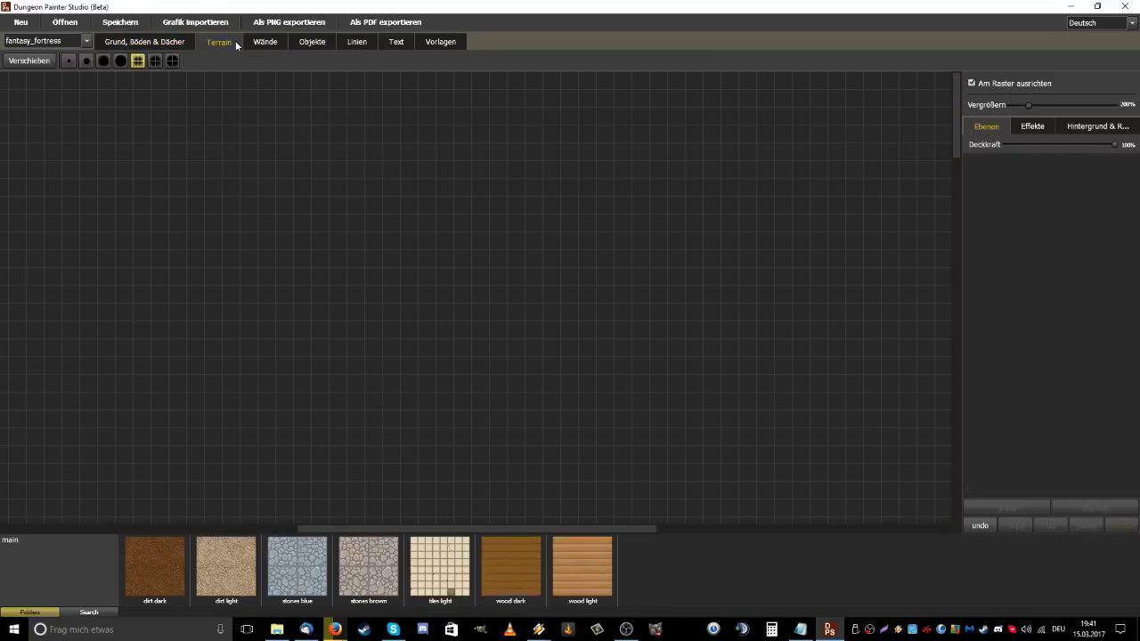
click(247, 42)
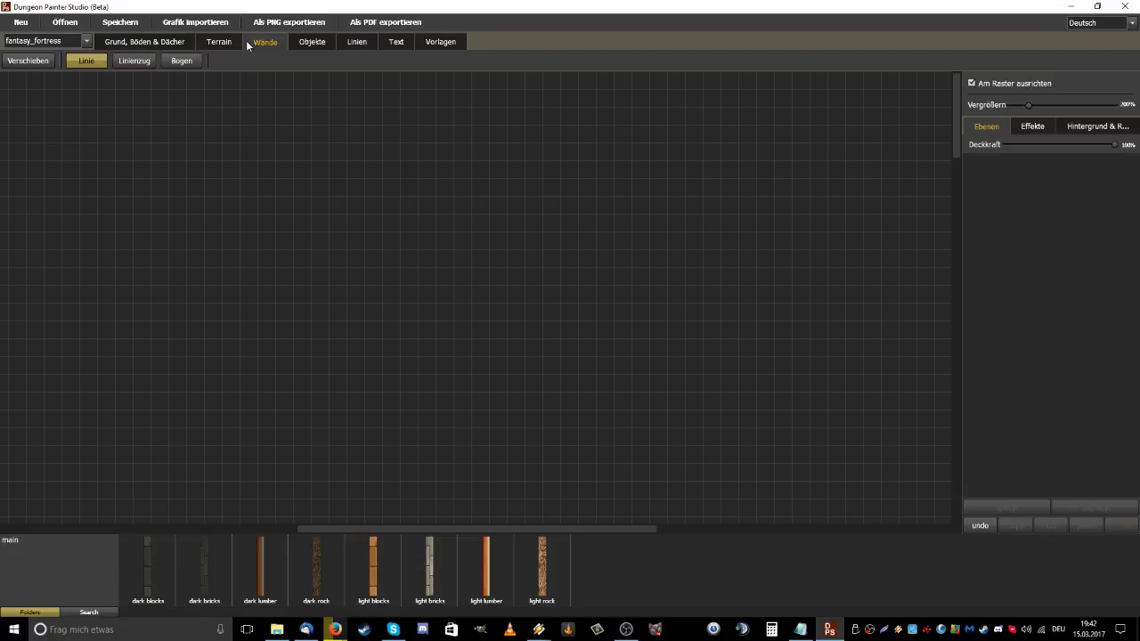
click(307, 42)
click(368, 42)
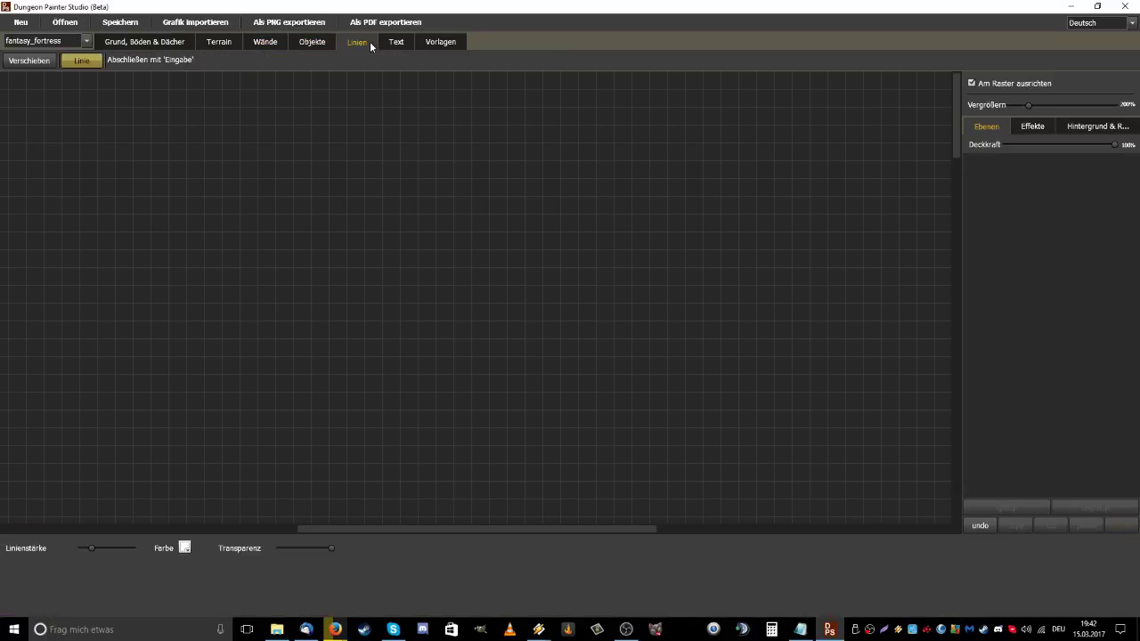
click(170, 45)
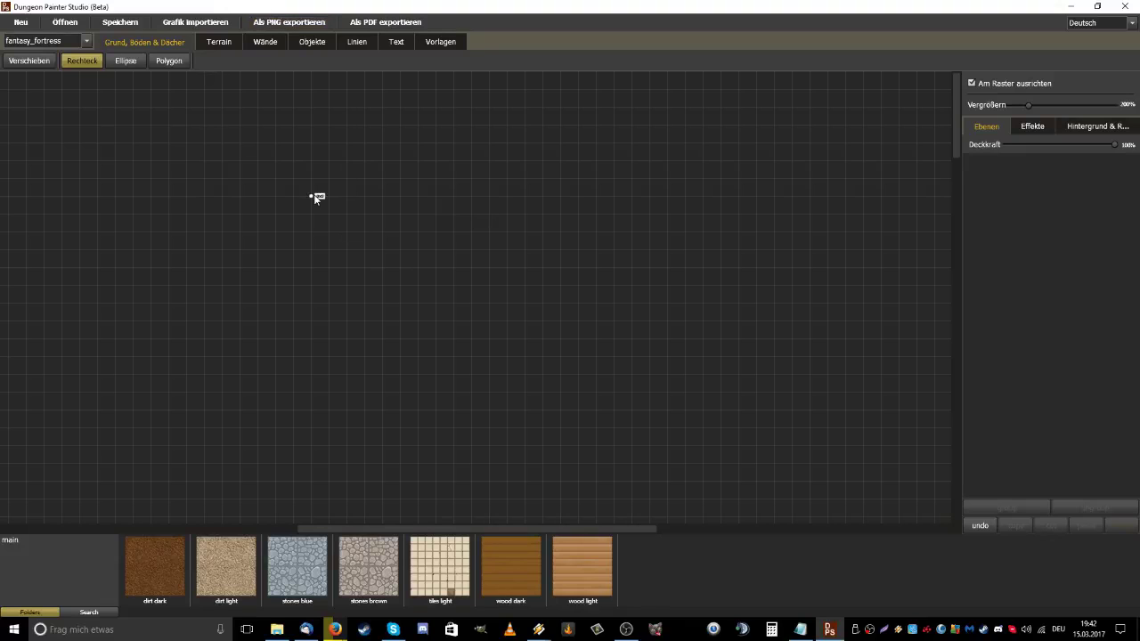
Draw a dark dirt floor of about 8 by 6 squares, start its PNG export up to the save location, and cancel the export
drag(314, 196, 454, 302)
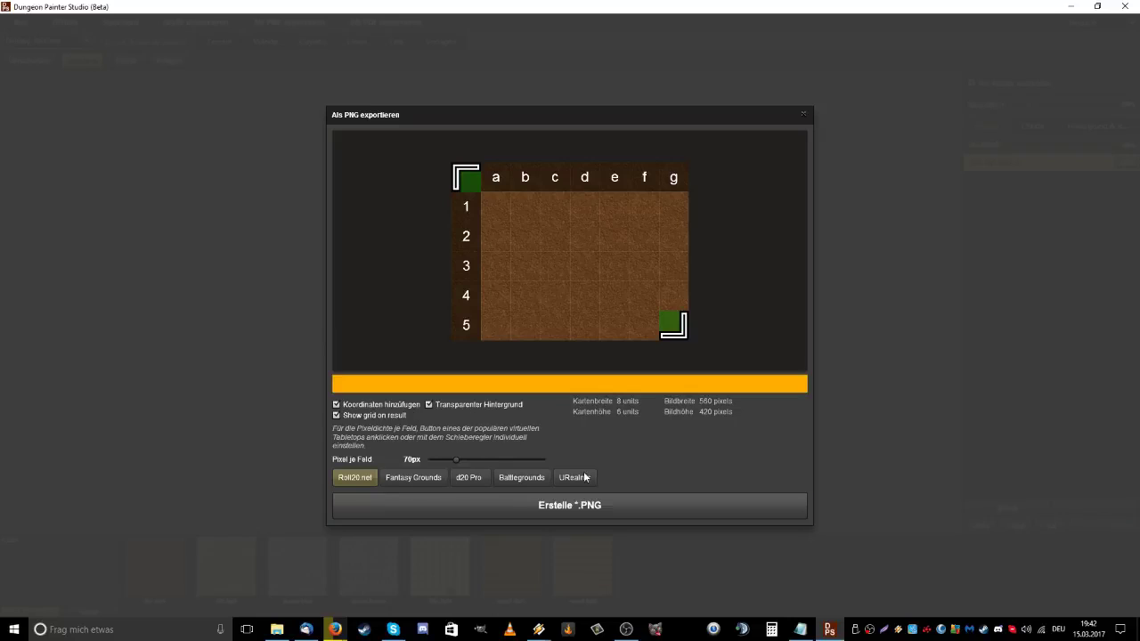
click(520, 512)
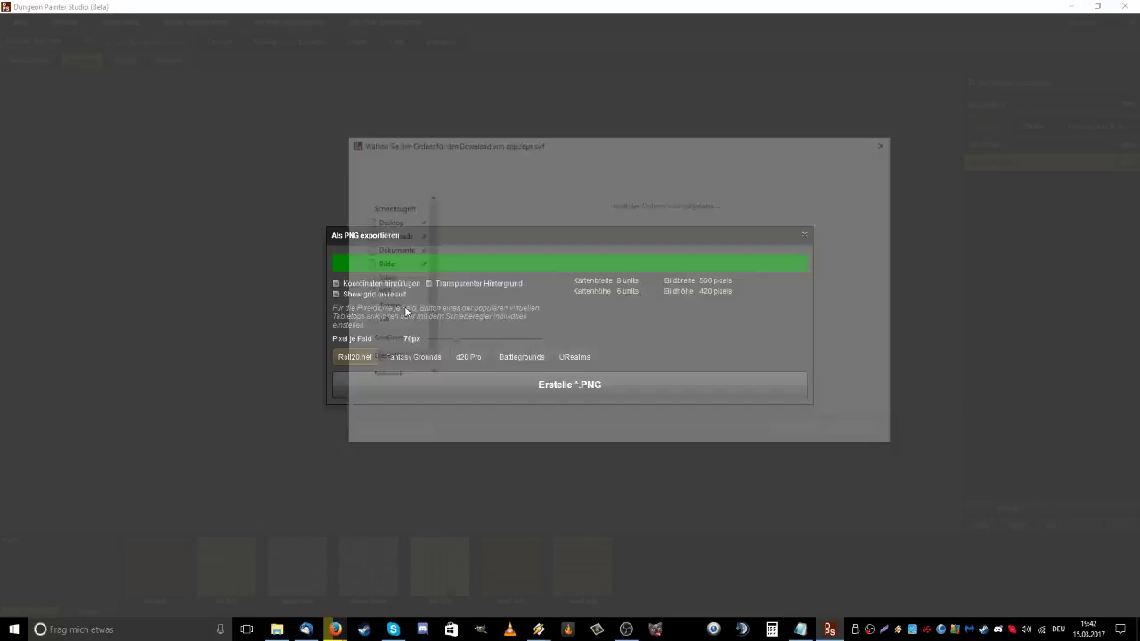
drag(478, 151, 704, 133)
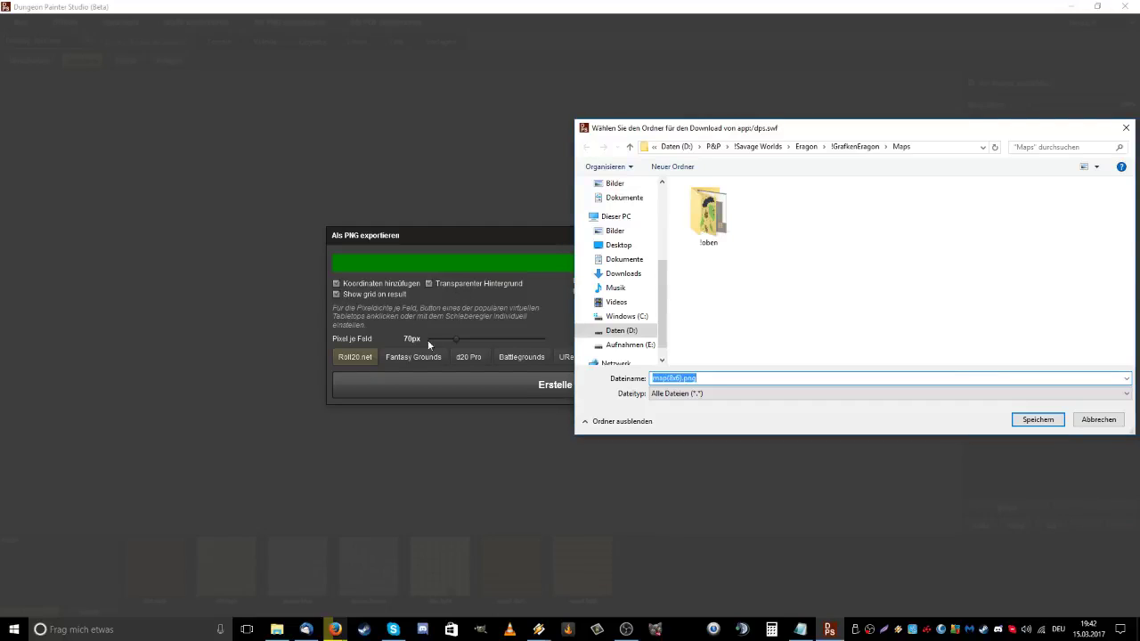
click(1094, 421)
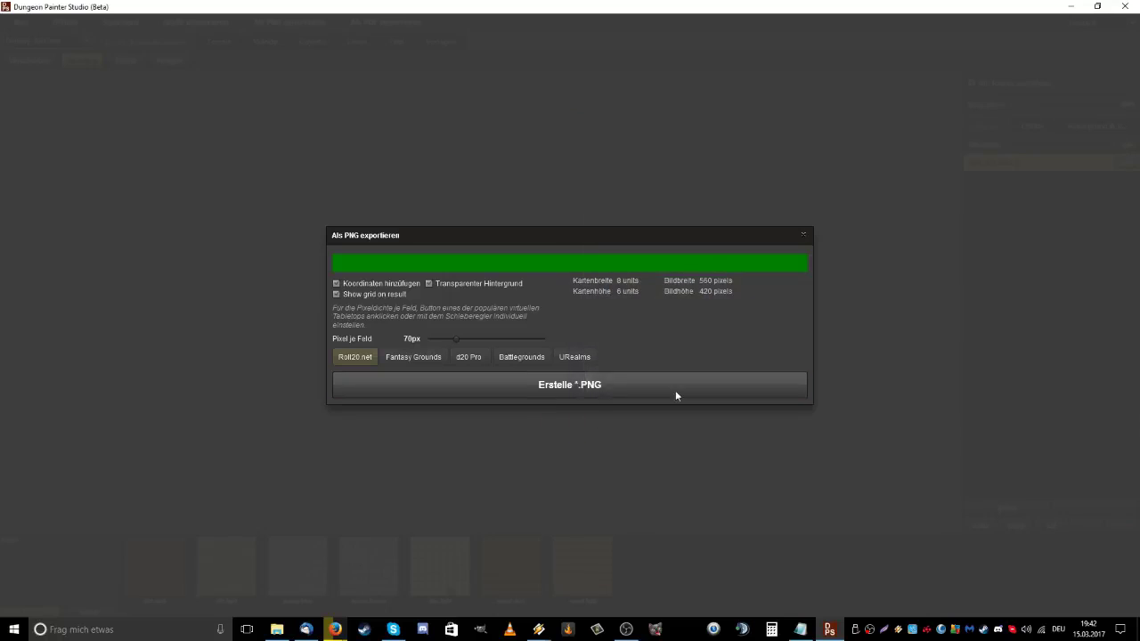
click(804, 237)
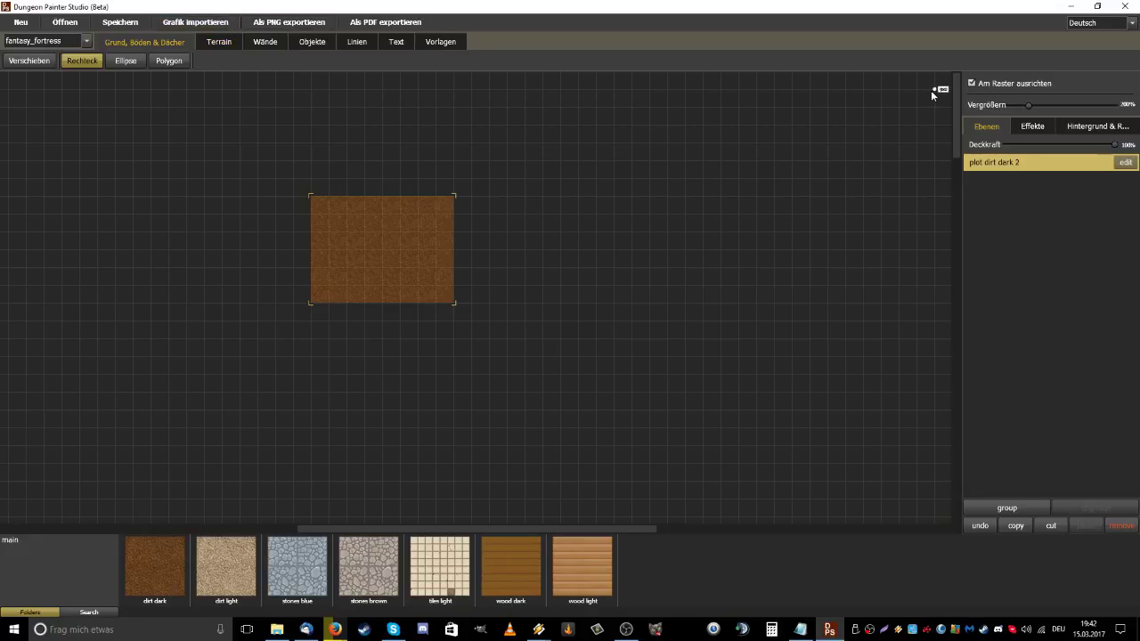
Delete the dark dirt floor from the map
drag(959, 90, 955, 50)
key(Delete)
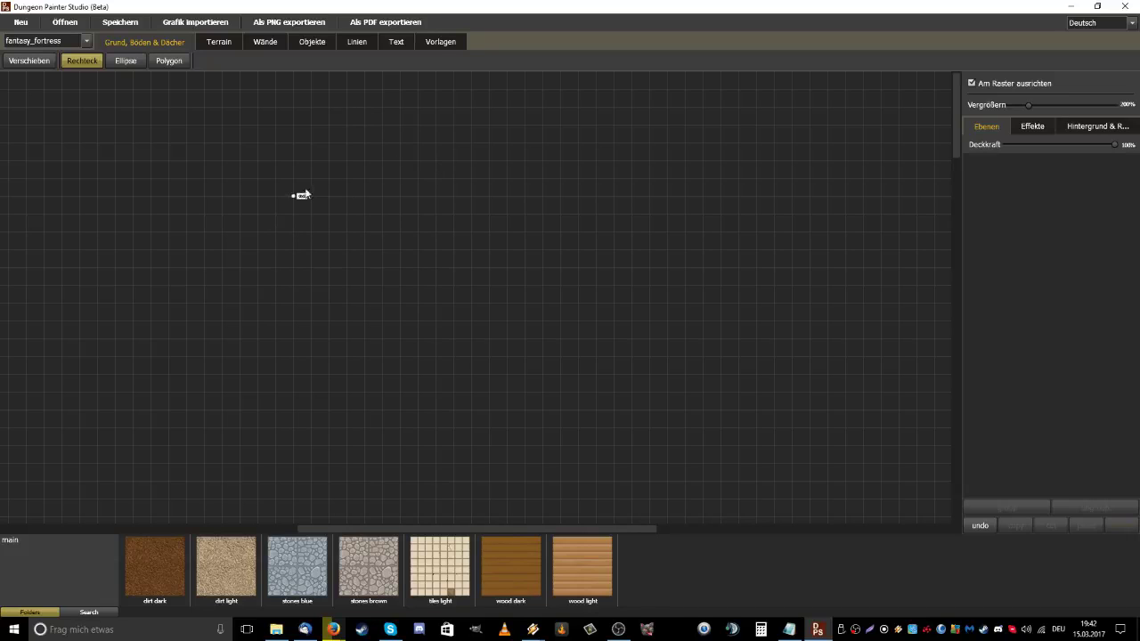
click(223, 45)
click(267, 43)
click(301, 42)
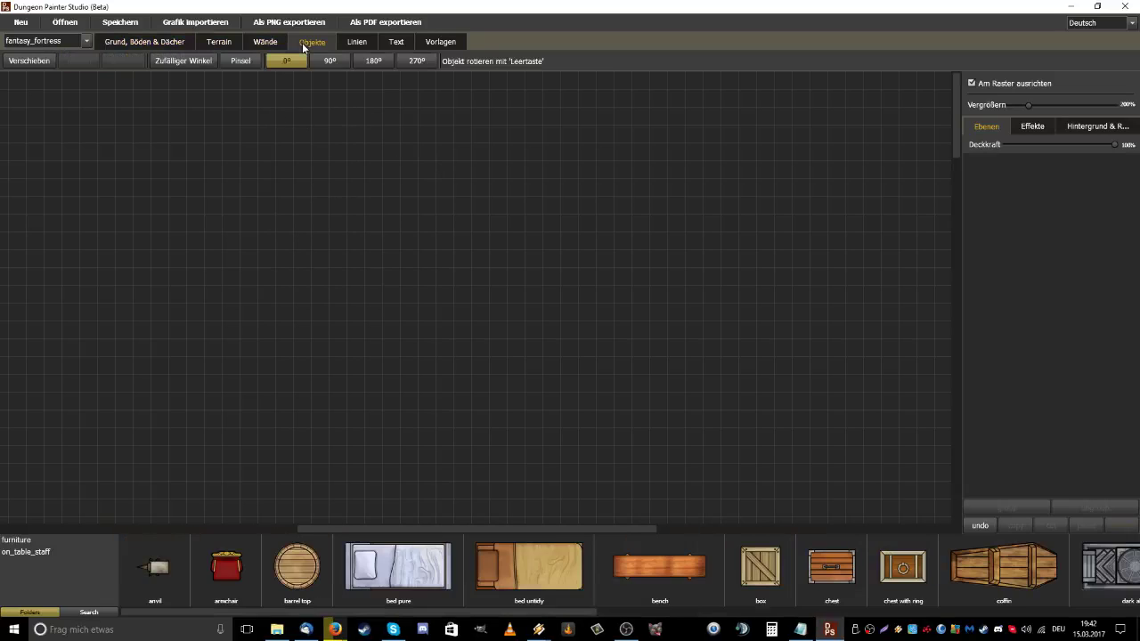
click(270, 43)
click(309, 42)
click(146, 44)
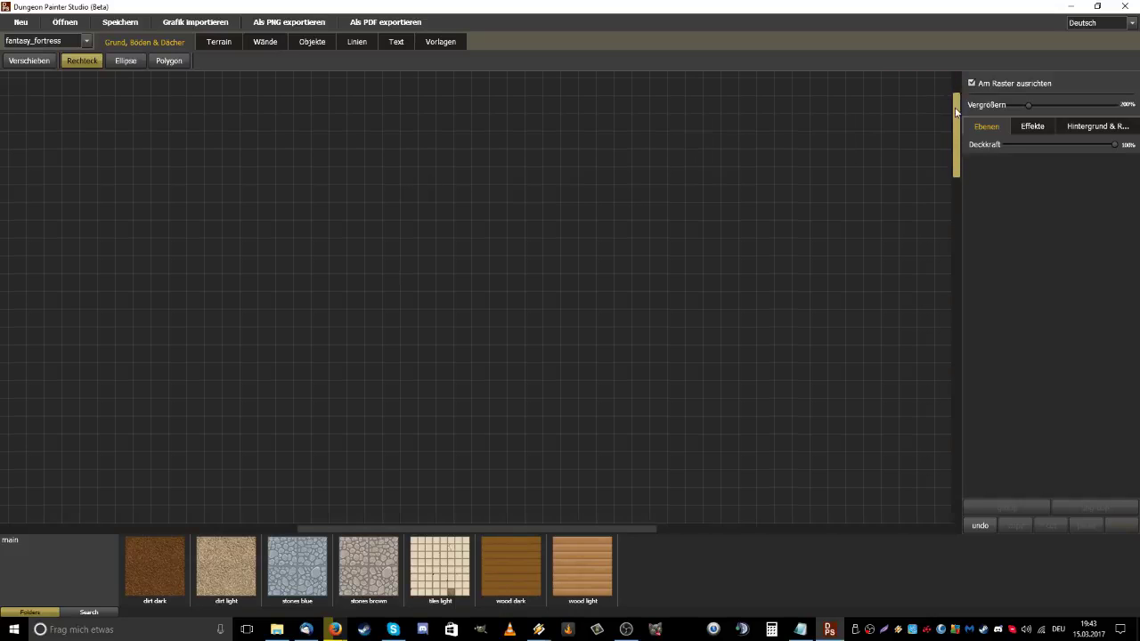
mouse_move(956, 85)
mouse_down()
mouse_move(958, 485)
mouse_move(939, 75)
mouse_up()
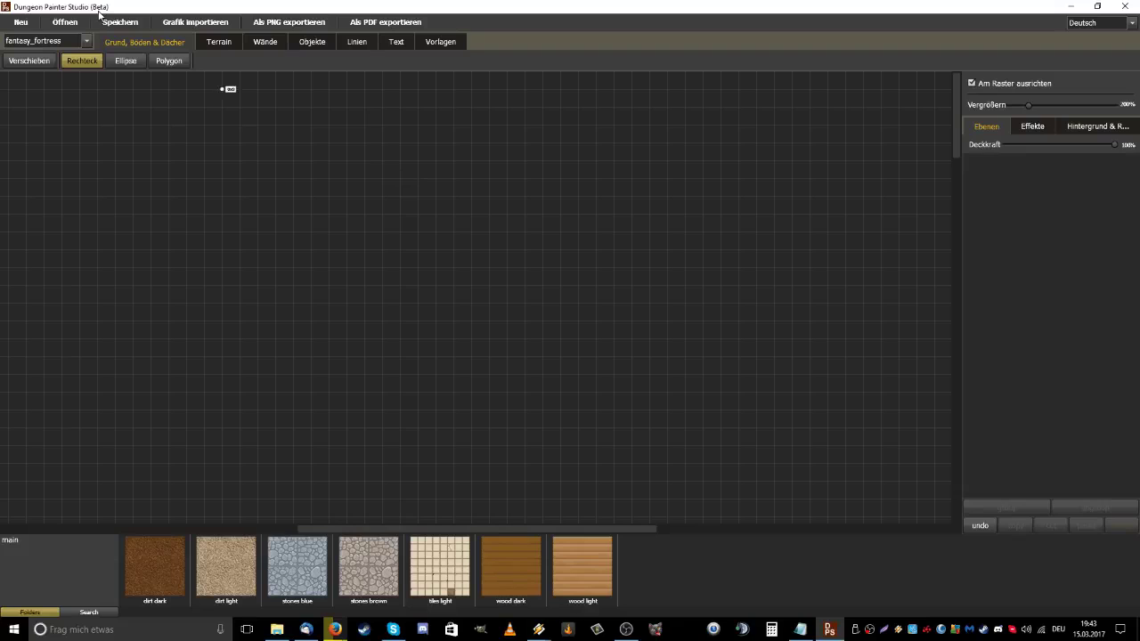
click(223, 45)
click(132, 42)
click(259, 44)
click(314, 43)
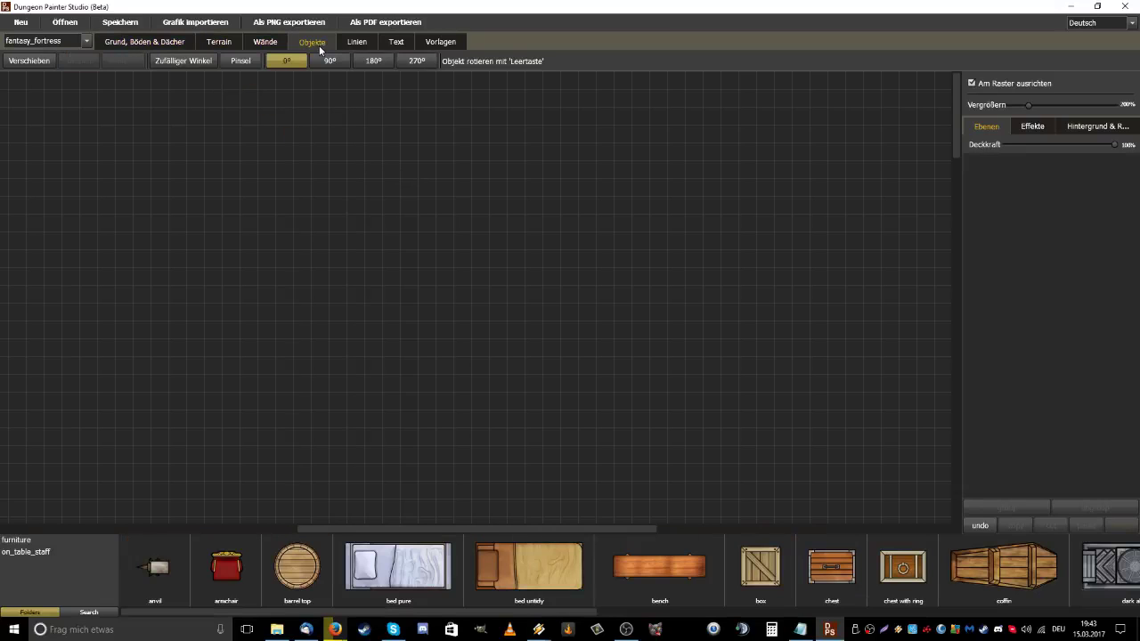
click(146, 49)
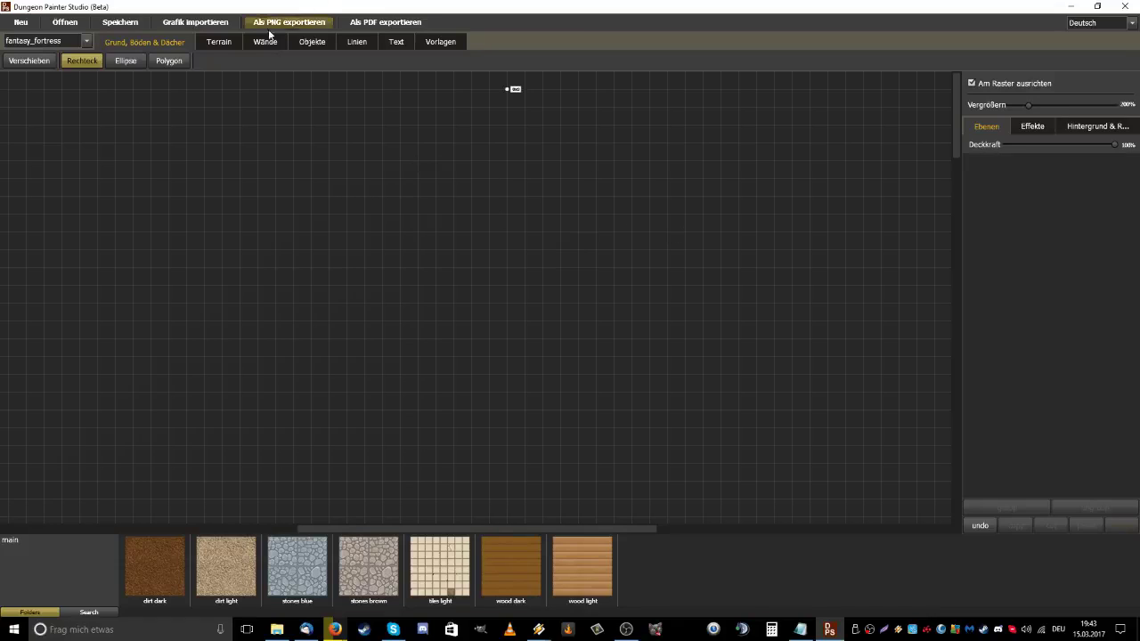
click(210, 46)
click(246, 44)
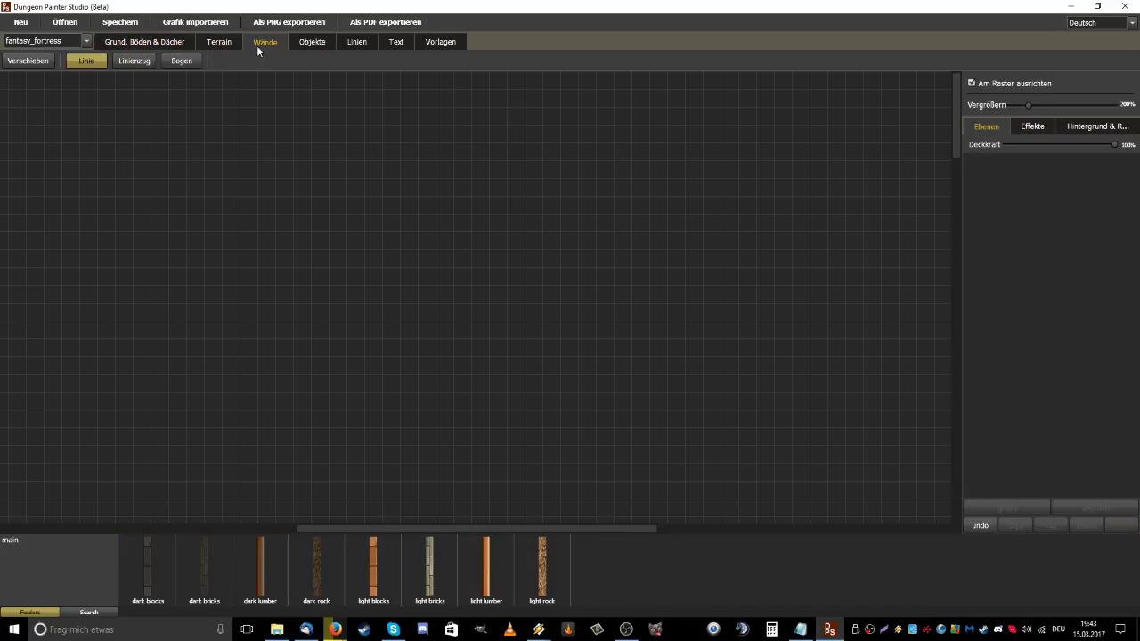
click(154, 48)
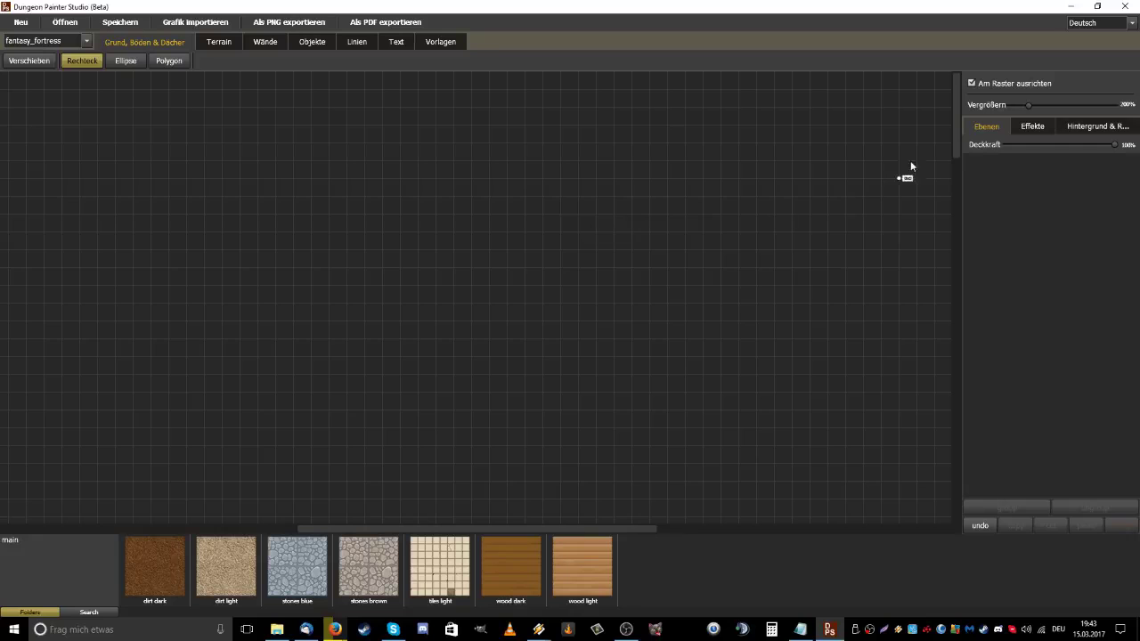
mouse_move(960, 118)
mouse_down()
mouse_move(940, 230)
mouse_move(946, 120)
mouse_up()
drag(612, 531, 325, 533)
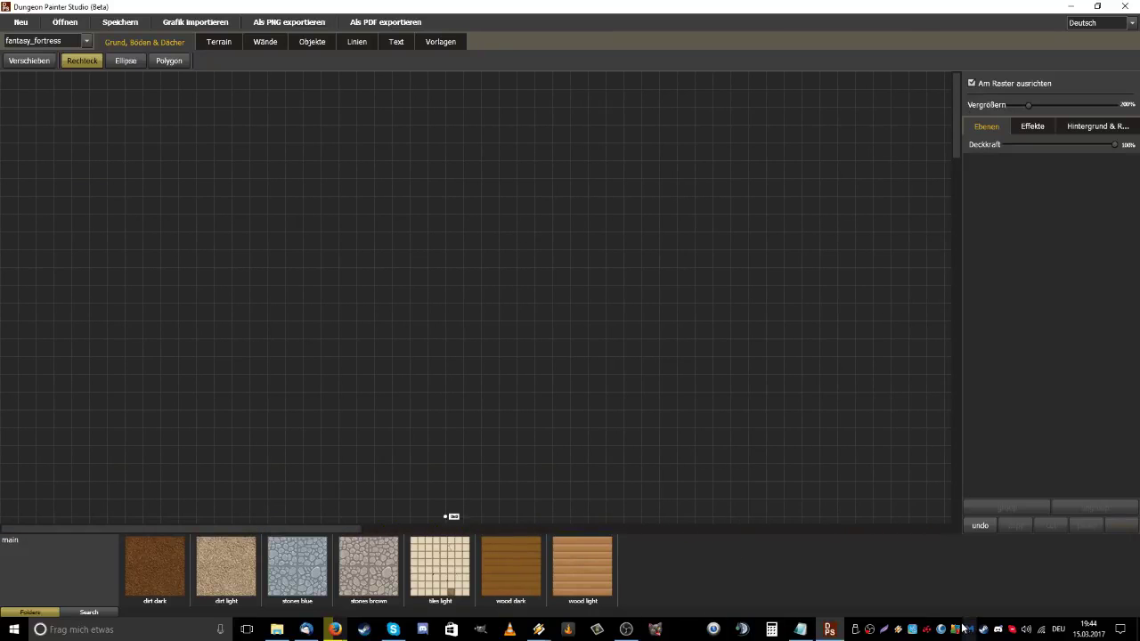
Switch to the Steam library and launch RPG Maker VX Ace
click(997, 630)
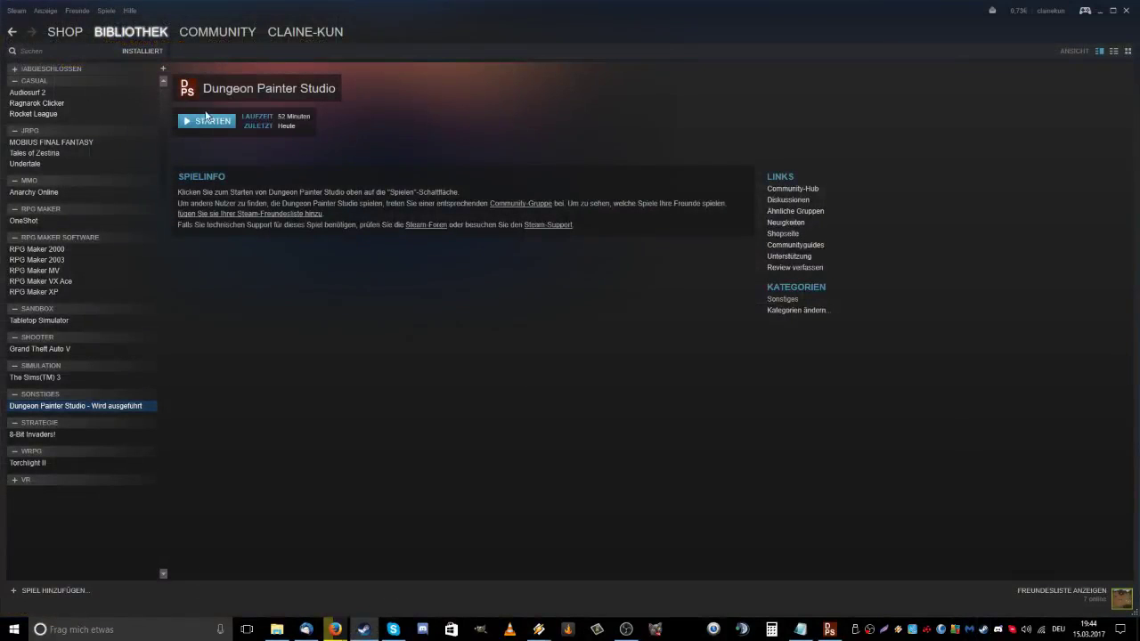
double_click(67, 281)
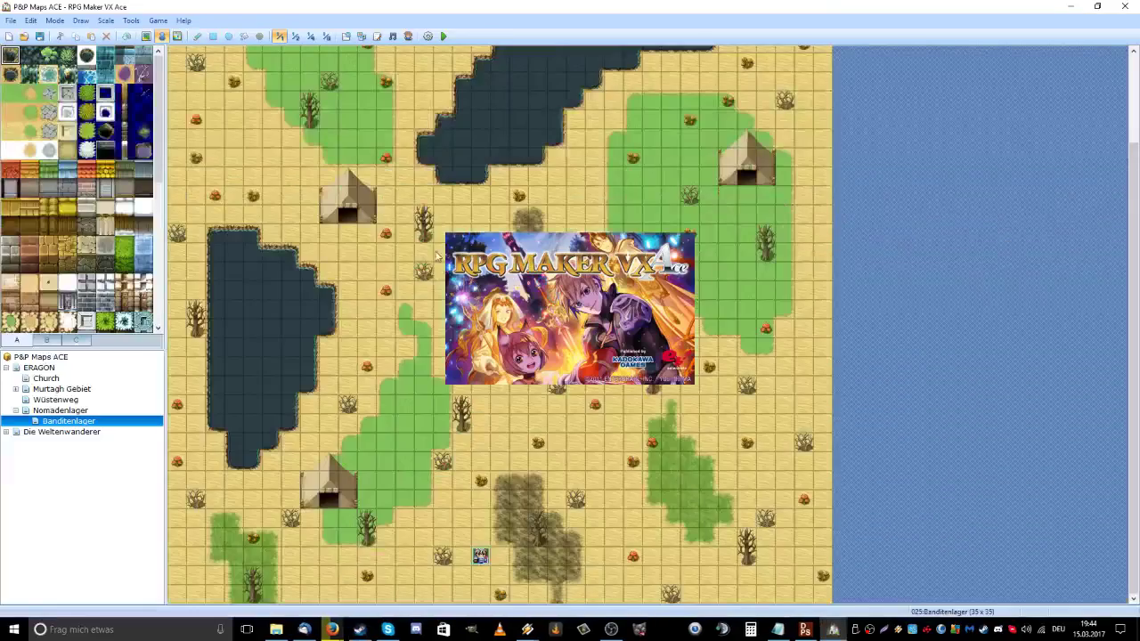
Display the Nomadenlager, Wüstenweg and Murtagh Gebiet maps of the P&P Maps ACE project in turn
click(78, 411)
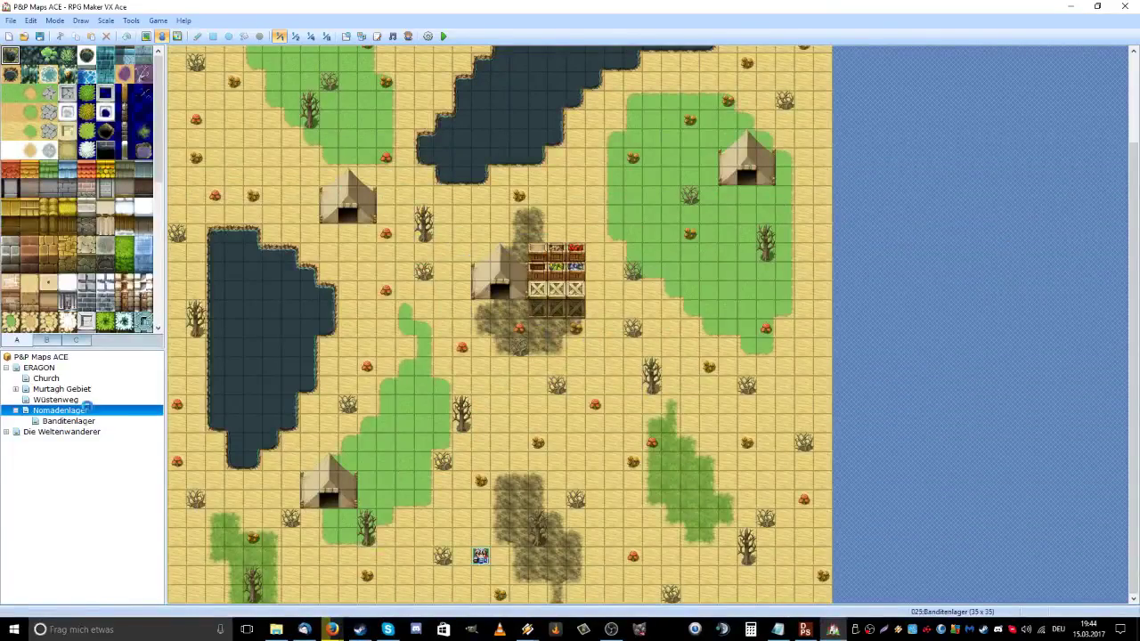
click(81, 400)
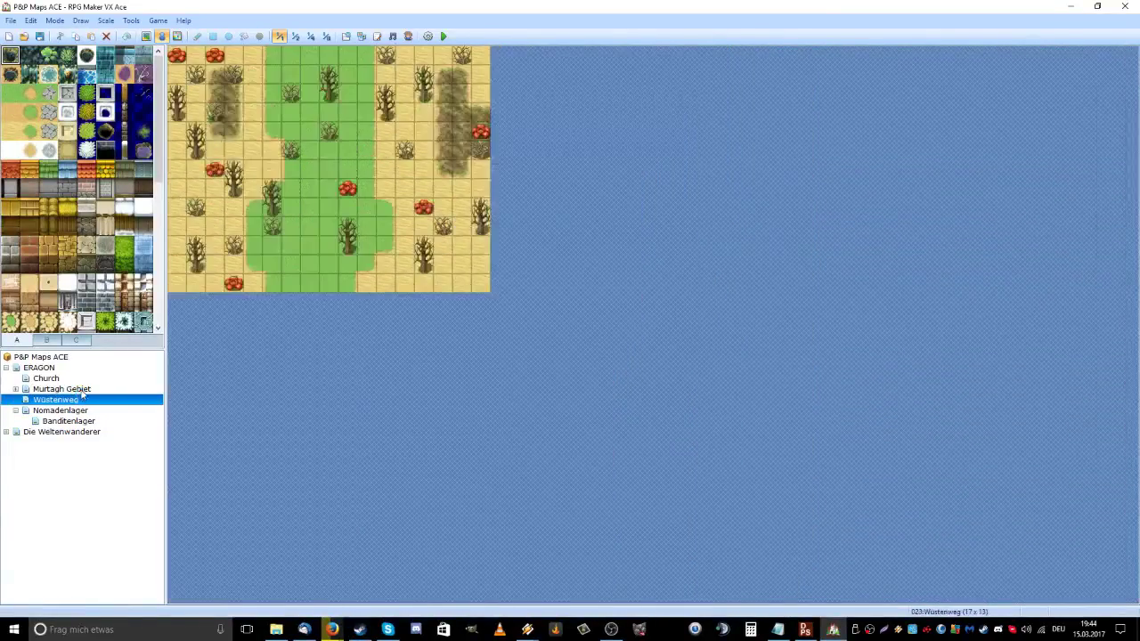
click(80, 390)
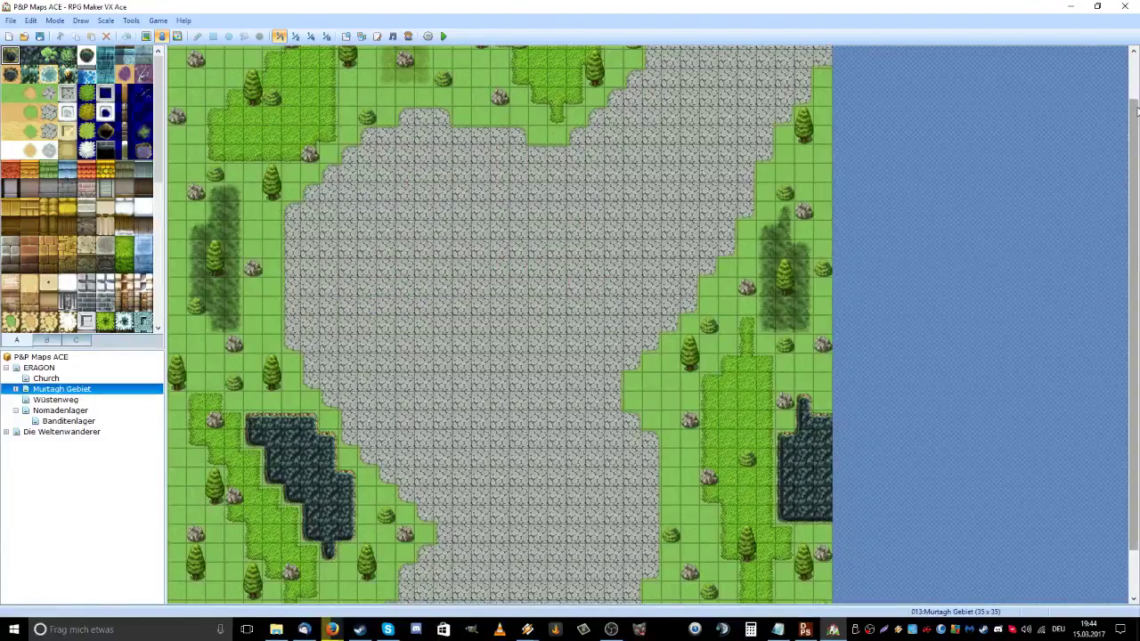
Examine the Murtagh Gebiet map over its full height, along with the tiles available in its tileset
drag(1131, 115, 1131, 73)
scroll(1030, 241, down, 3)
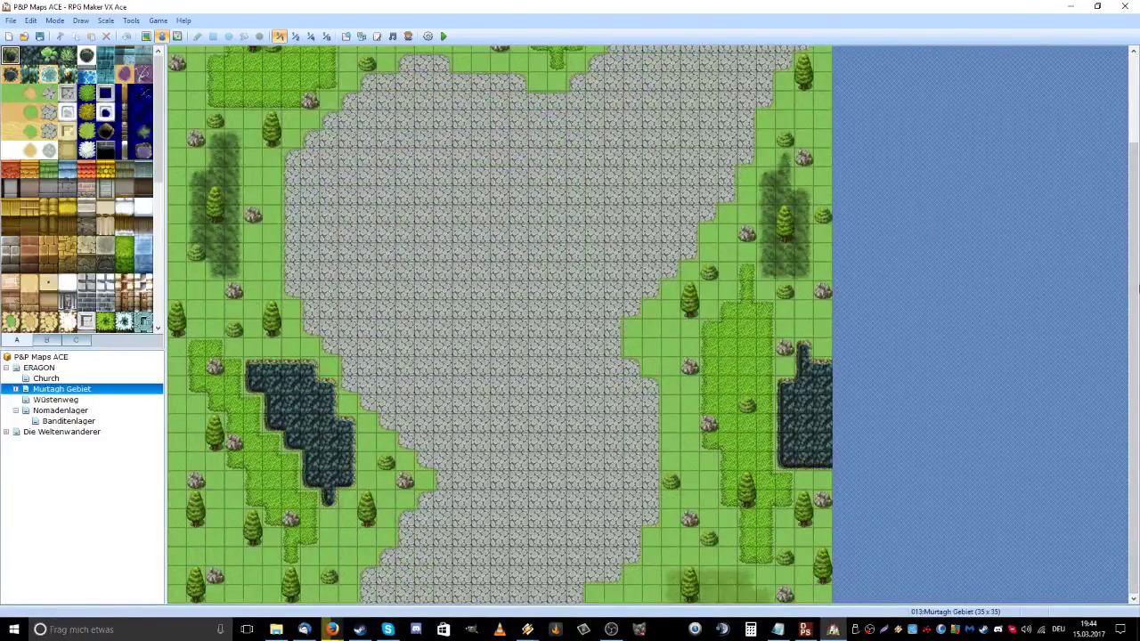
scroll(1134, 261, up, 3)
scroll(103, 194, down, 5)
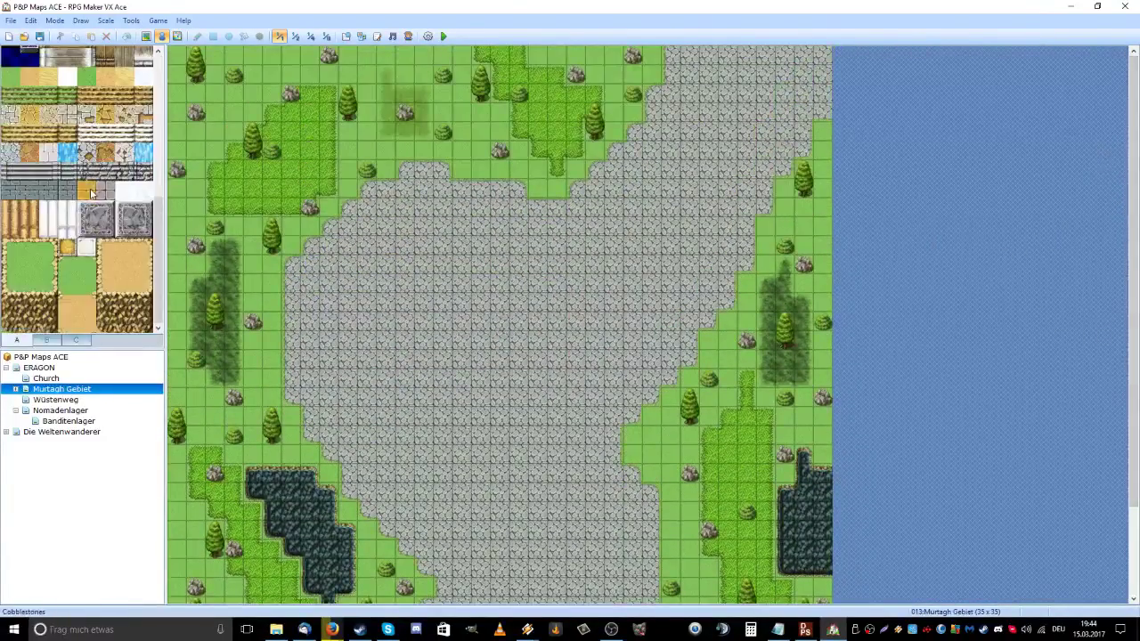
scroll(103, 194, up, 5)
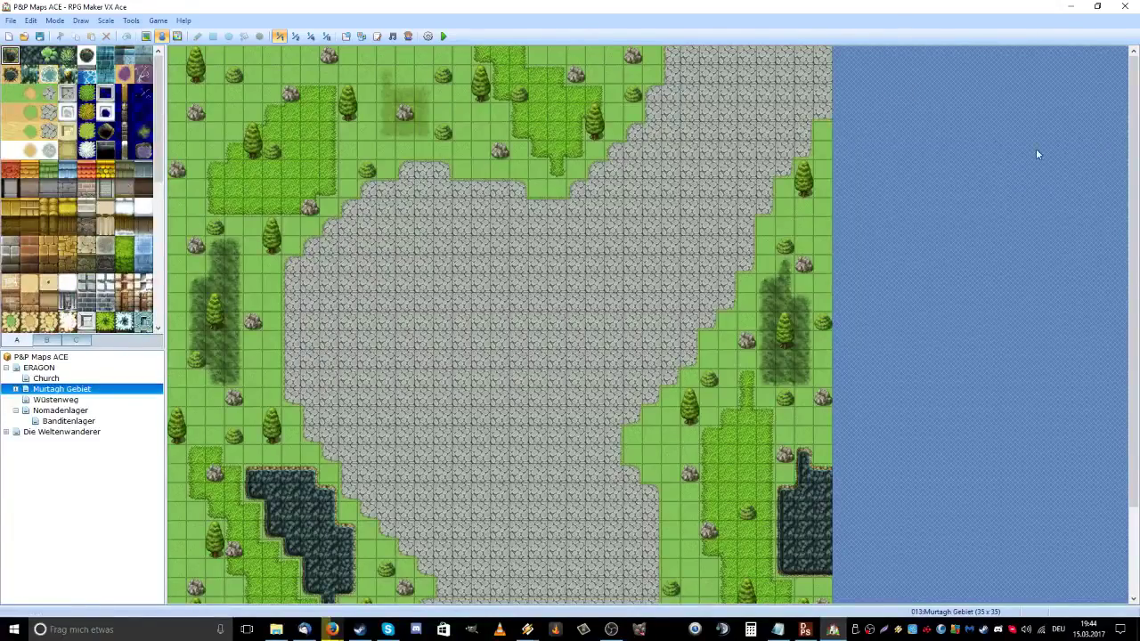
drag(1138, 109, 1113, 33)
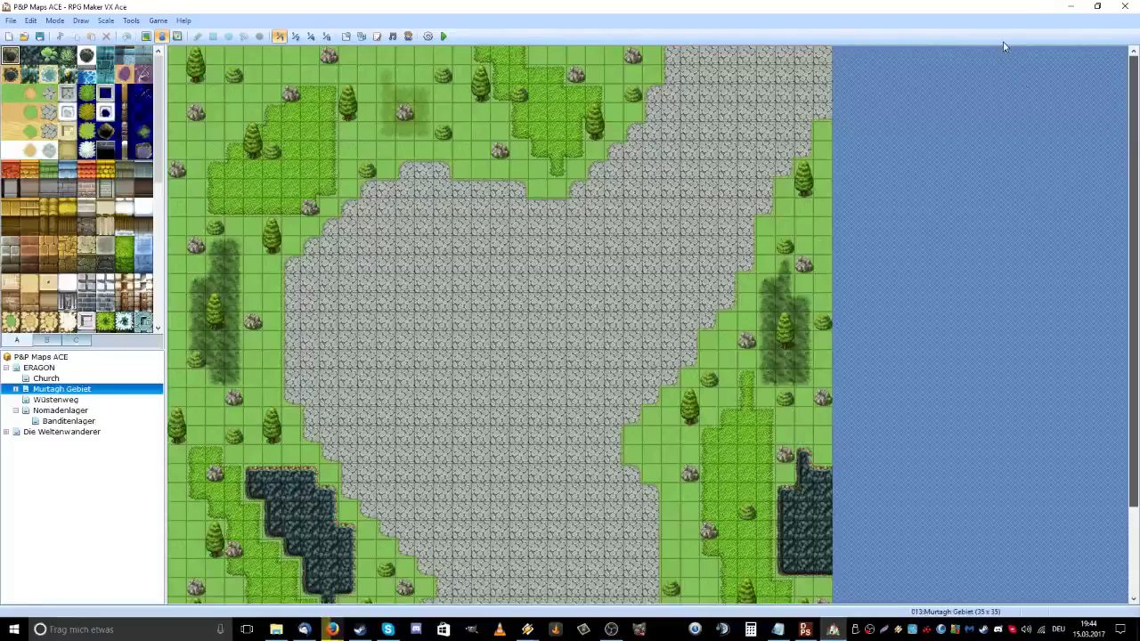
scroll(1004, 46, down, 3)
scroll(1003, 46, up, 3)
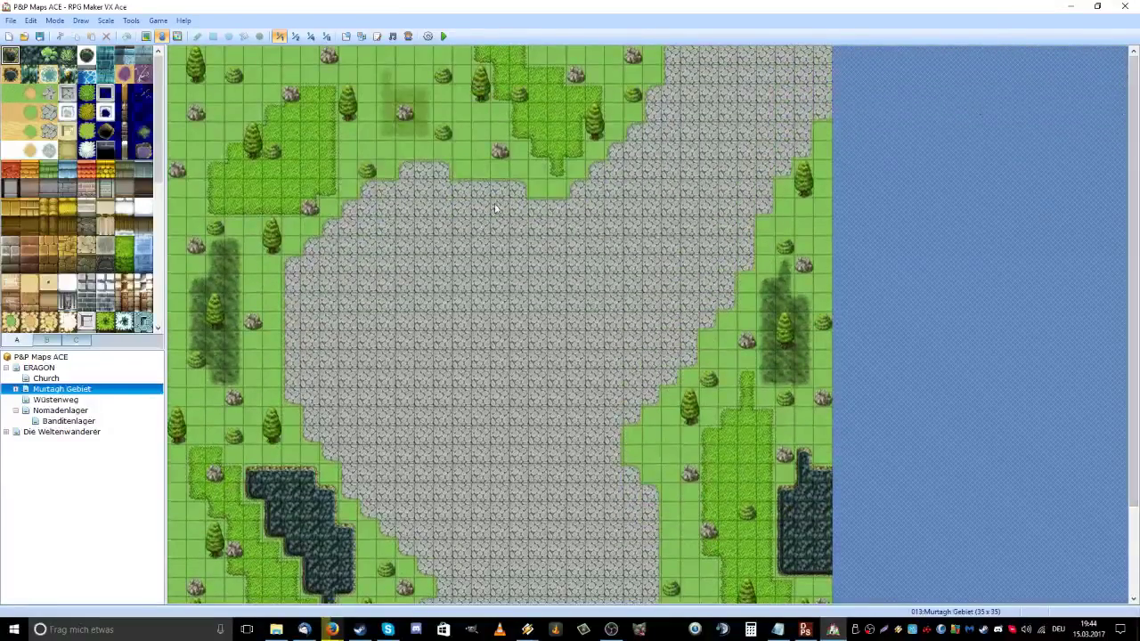
drag(1129, 205, 1128, 292)
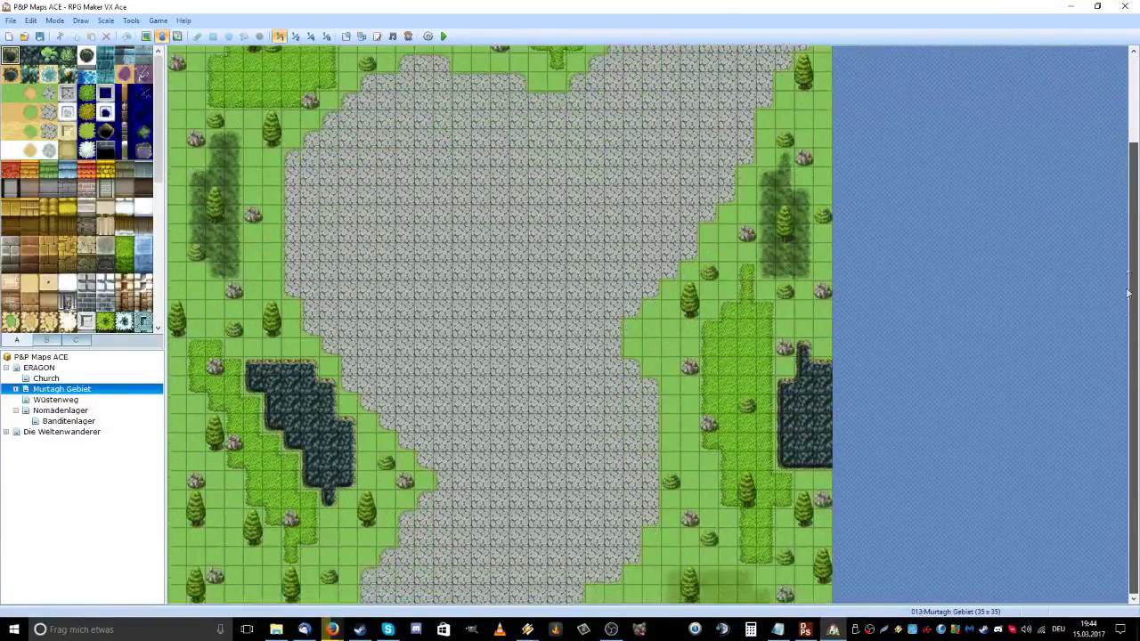
scroll(1113, 85, up, 4)
scroll(1113, 85, down, 4)
scroll(1104, 74, up, 4)
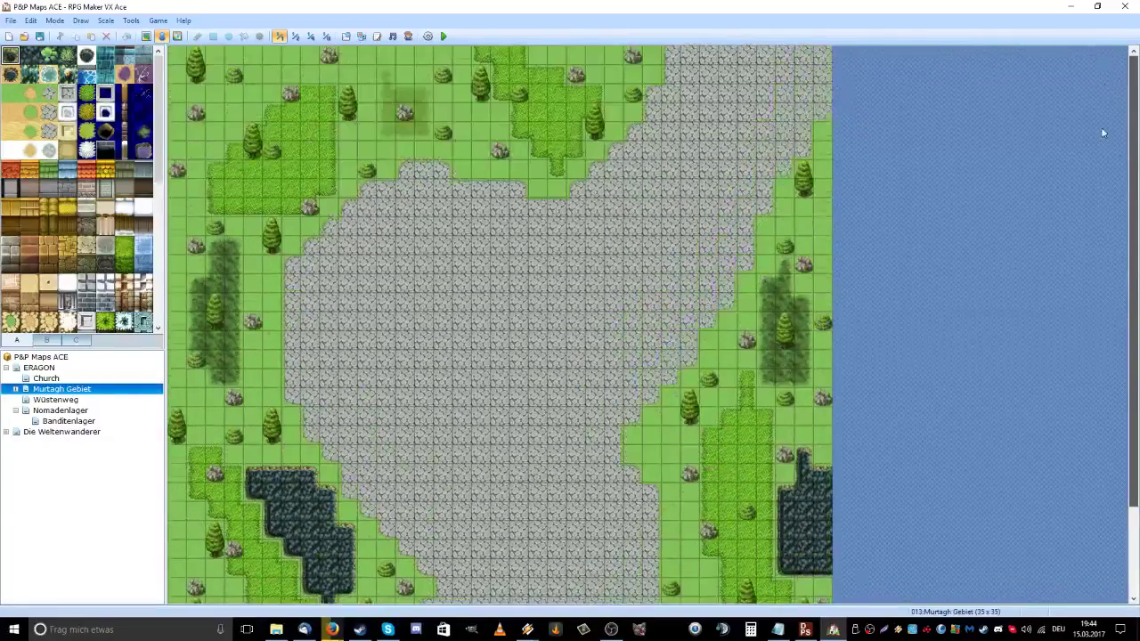
Compare the Murtagh Gebiet map at the 1/1, 1/2, 1/4 and 1/8 display scales, finishing at 1/2
scroll(1085, 73, down, 2)
scroll(1084, 73, up, 2)
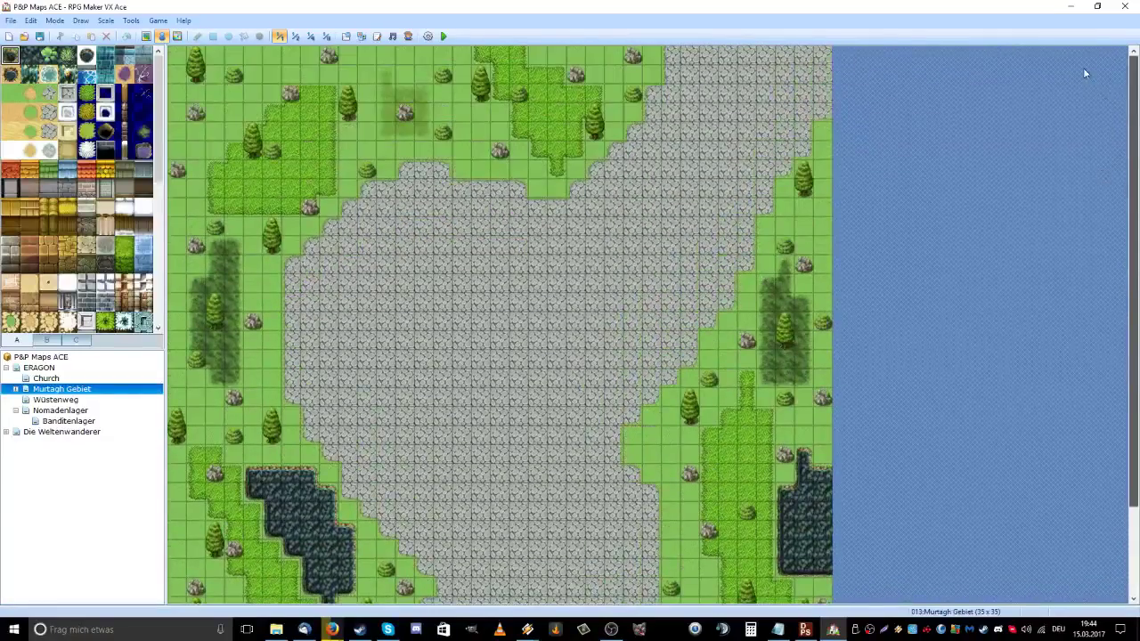
click(312, 38)
click(310, 38)
click(326, 37)
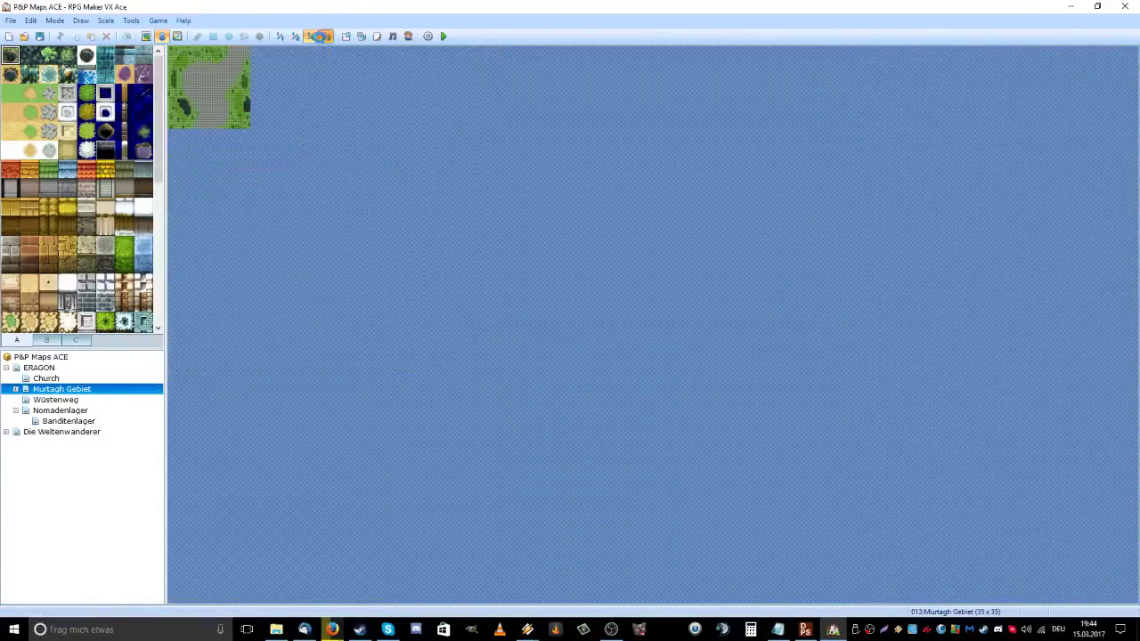
click(295, 37)
click(280, 36)
click(295, 36)
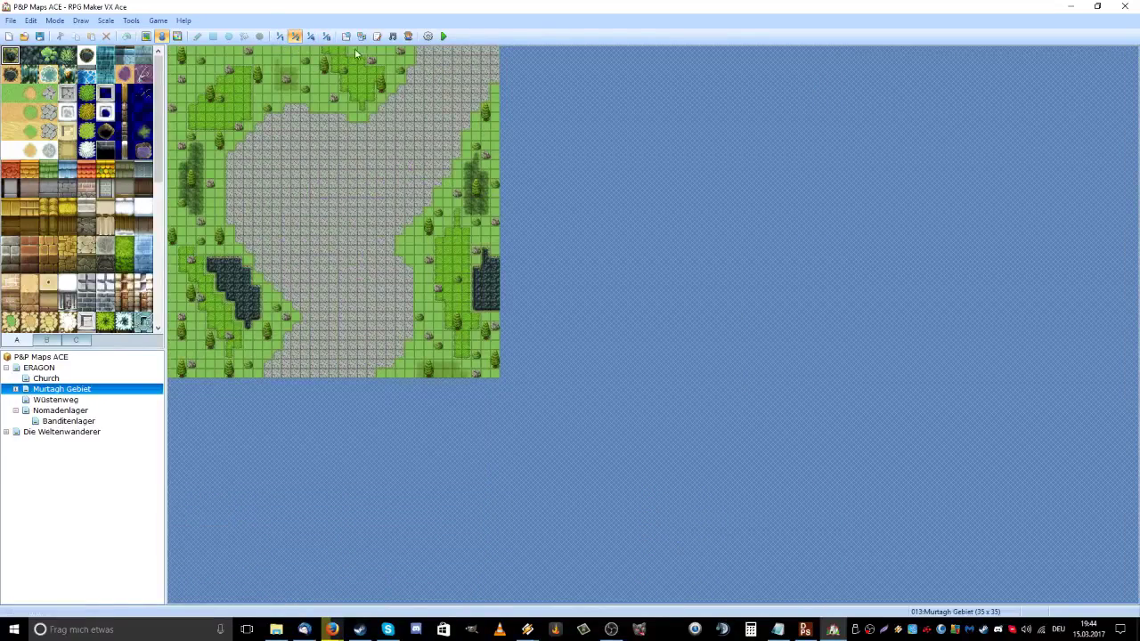
click(280, 37)
click(326, 37)
click(295, 36)
click(280, 36)
click(295, 37)
click(311, 36)
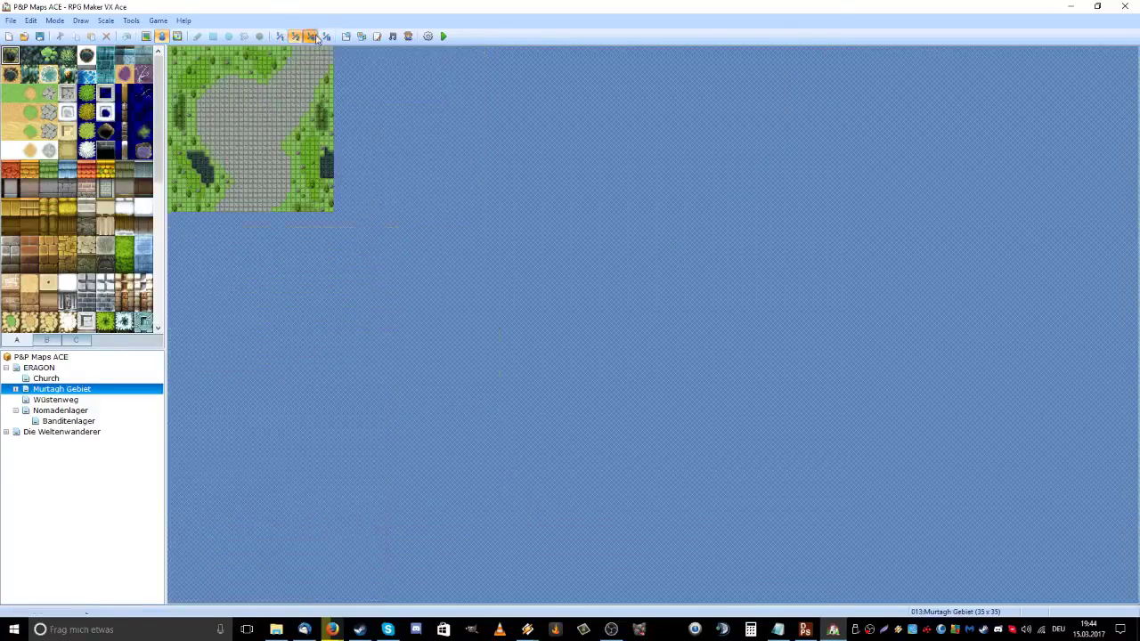
click(326, 37)
click(278, 40)
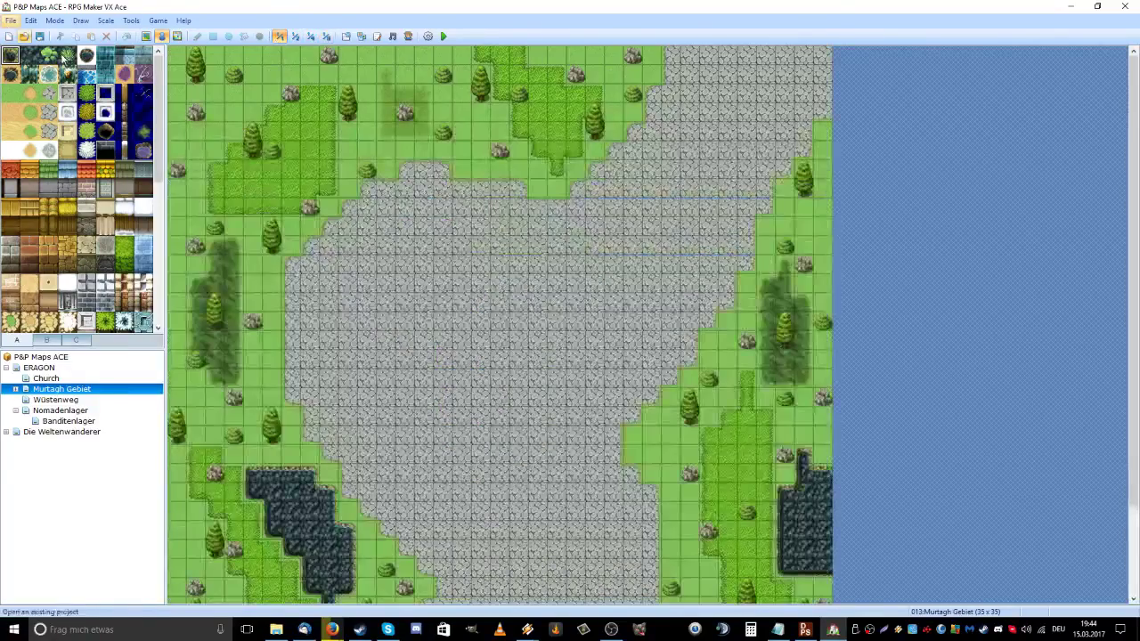
click(295, 37)
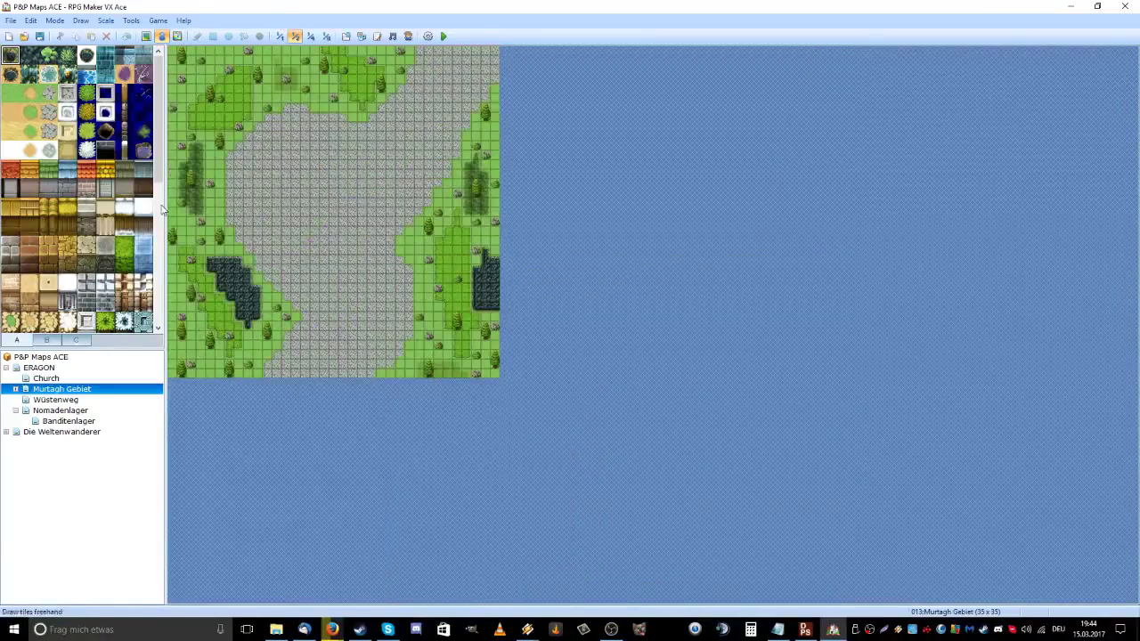
Examine the tiles in tilesets A and B of the Murtagh Gebiet map, then return to tileset A
scroll(96, 233, down, 15)
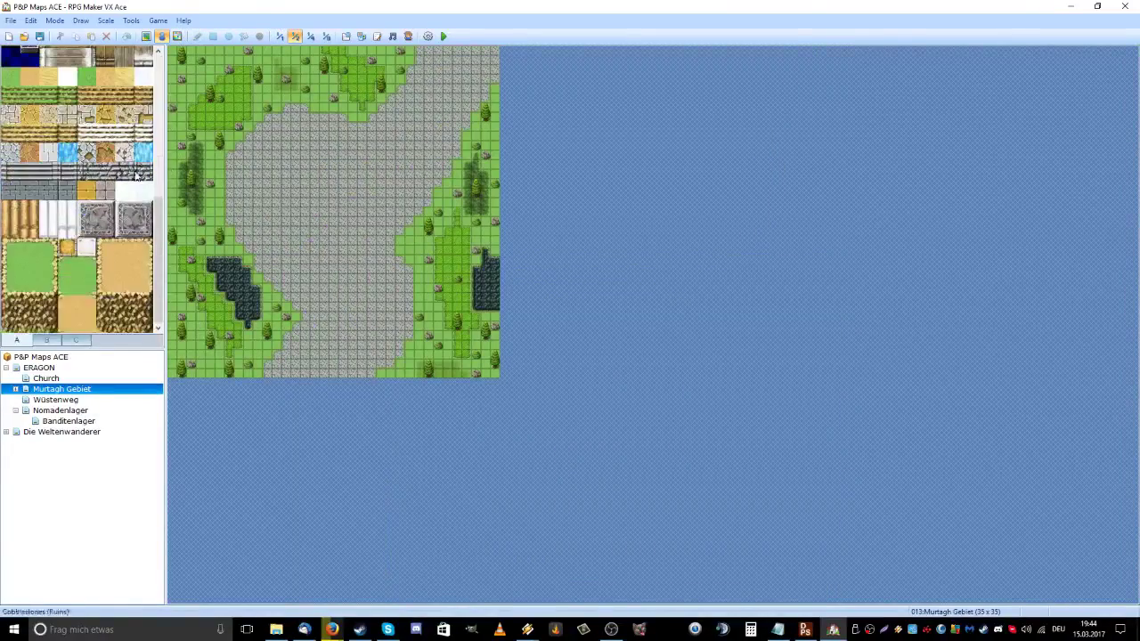
scroll(97, 214, down, 10)
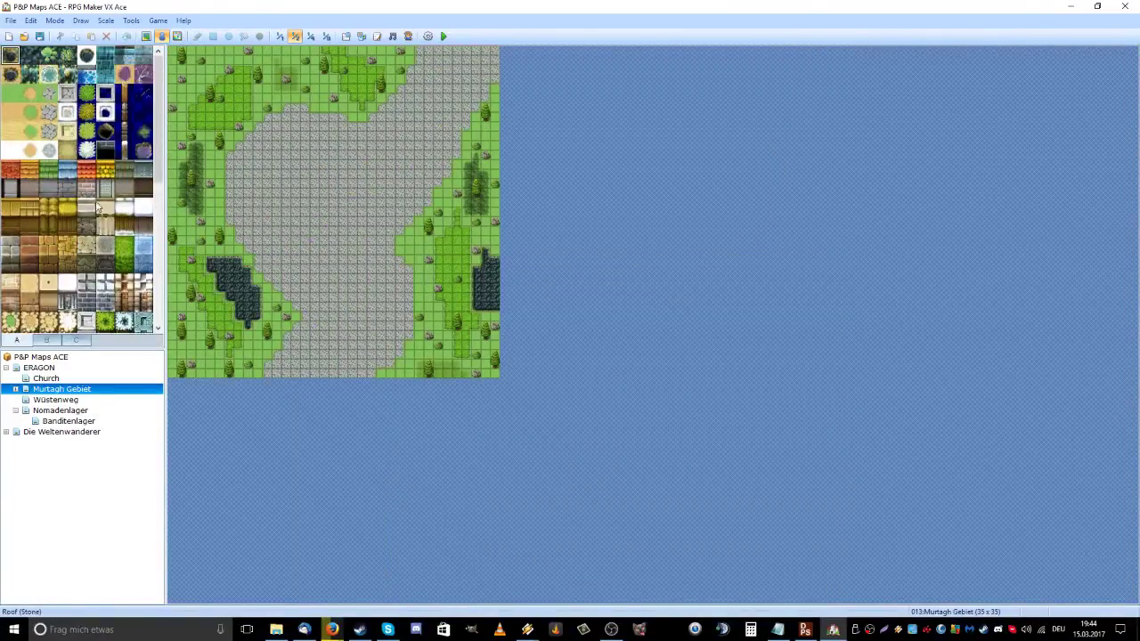
click(42, 341)
scroll(95, 196, up, 10)
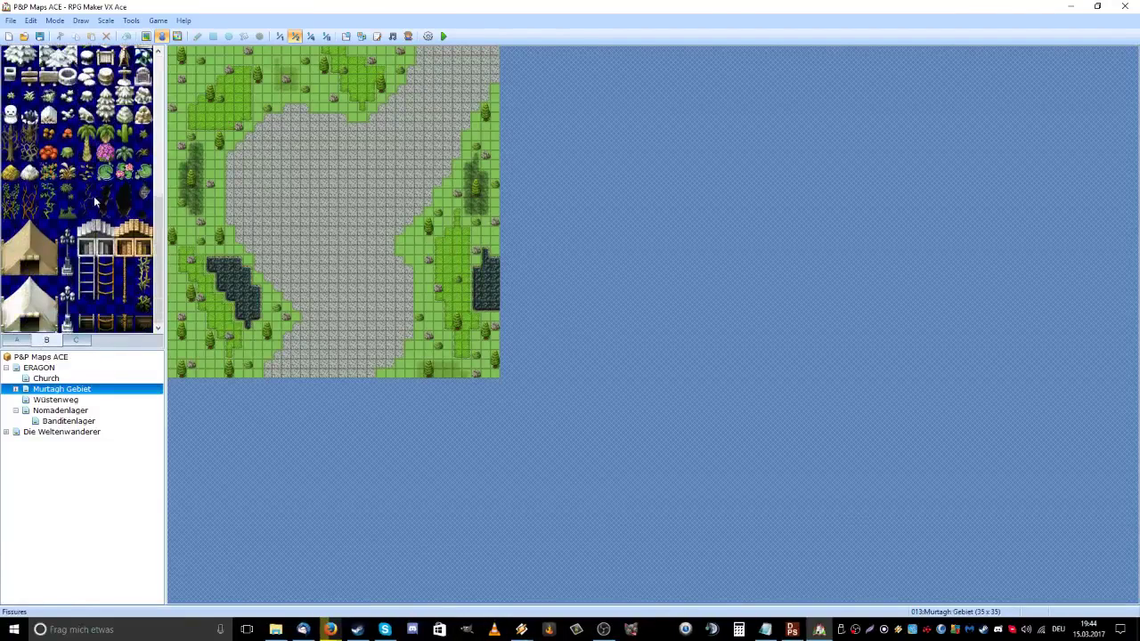
click(17, 342)
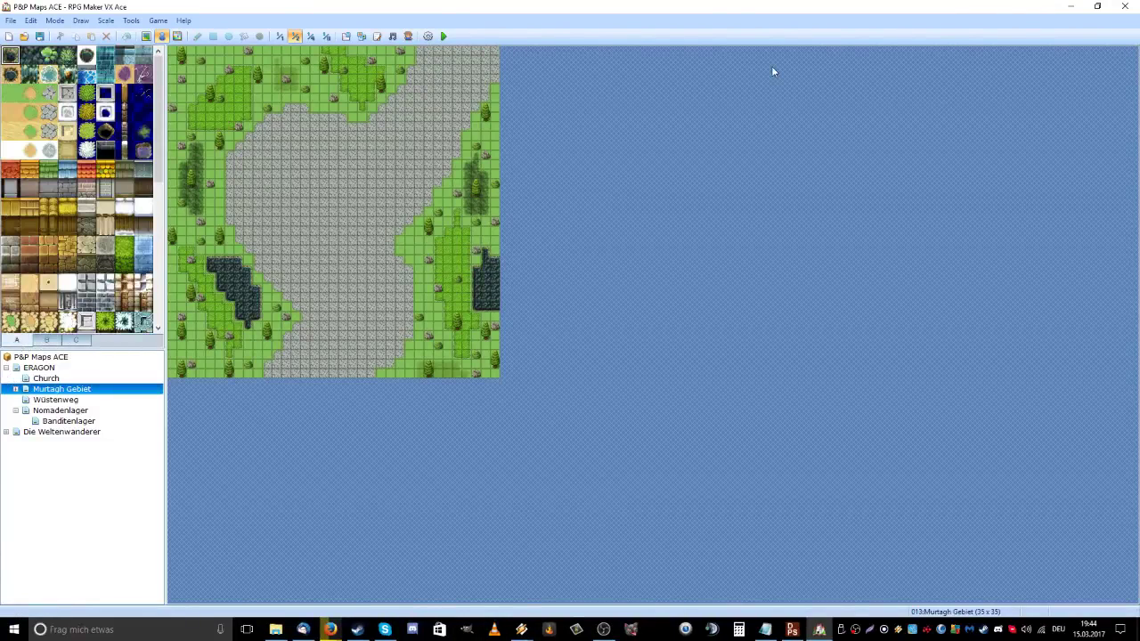
Close RPG Maker VX Ace and switch to Dungeon Painter Studio
click(1122, 6)
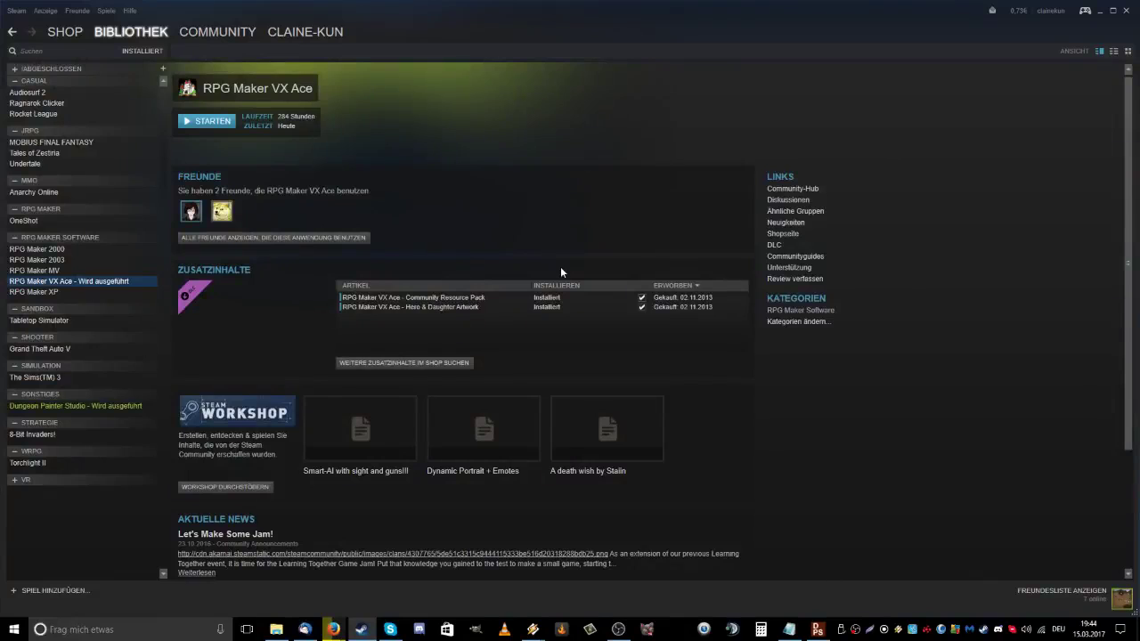
click(817, 630)
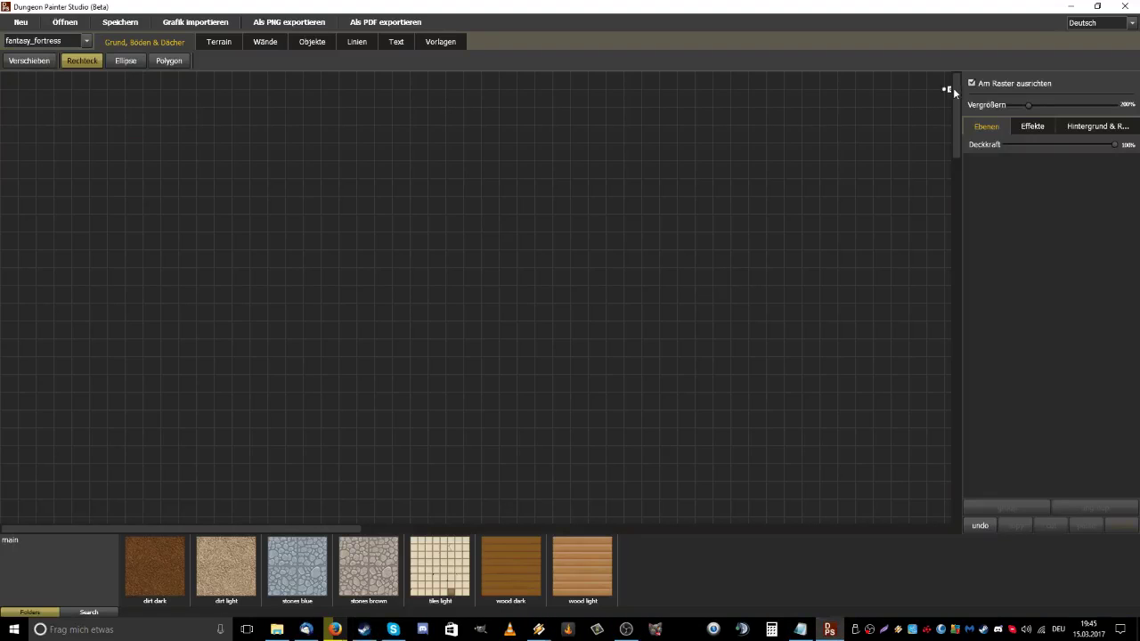
Draw four rectangular dirt light floors: a wide block, a narrow vertical strip, a long horizontal strip and an upright block
mouse_move(958, 89)
mouse_down()
mouse_move(957, 132)
mouse_move(956, 84)
mouse_up()
click(239, 590)
drag(251, 195, 570, 302)
drag(732, 339, 693, 124)
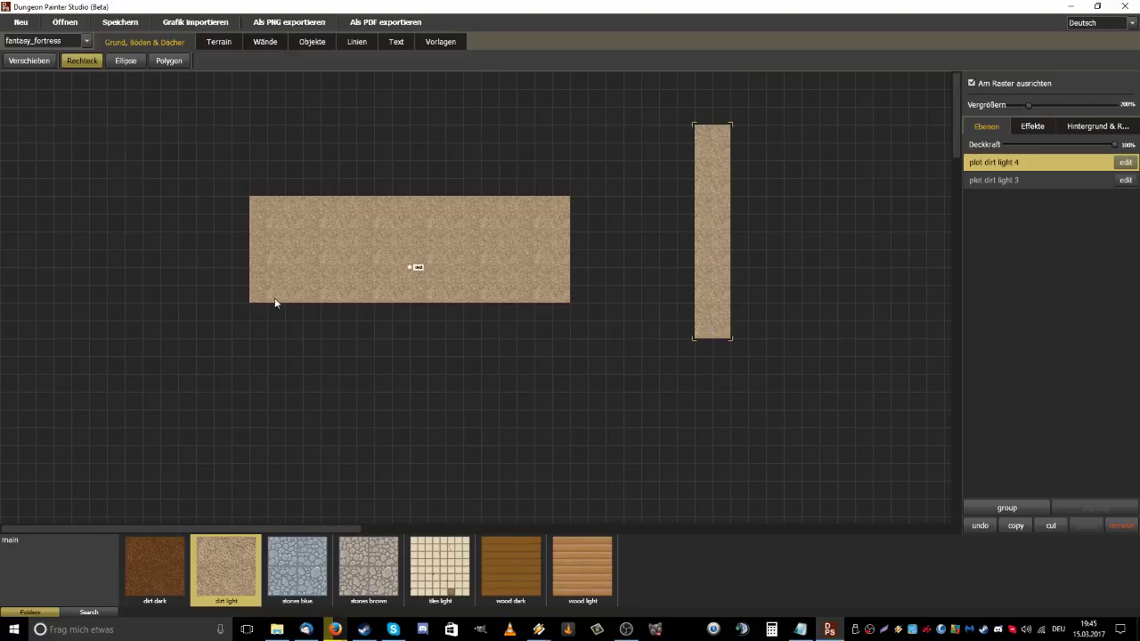
drag(178, 374, 695, 427)
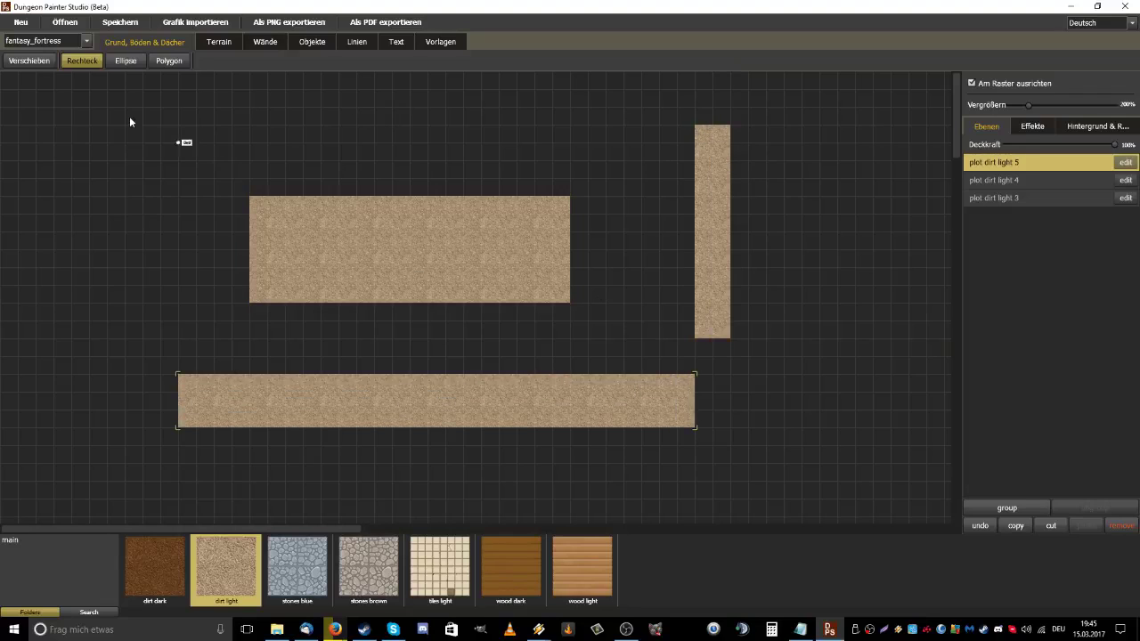
mouse_move(126, 124)
mouse_down()
mouse_move(234, 233)
mouse_move(233, 302)
mouse_up()
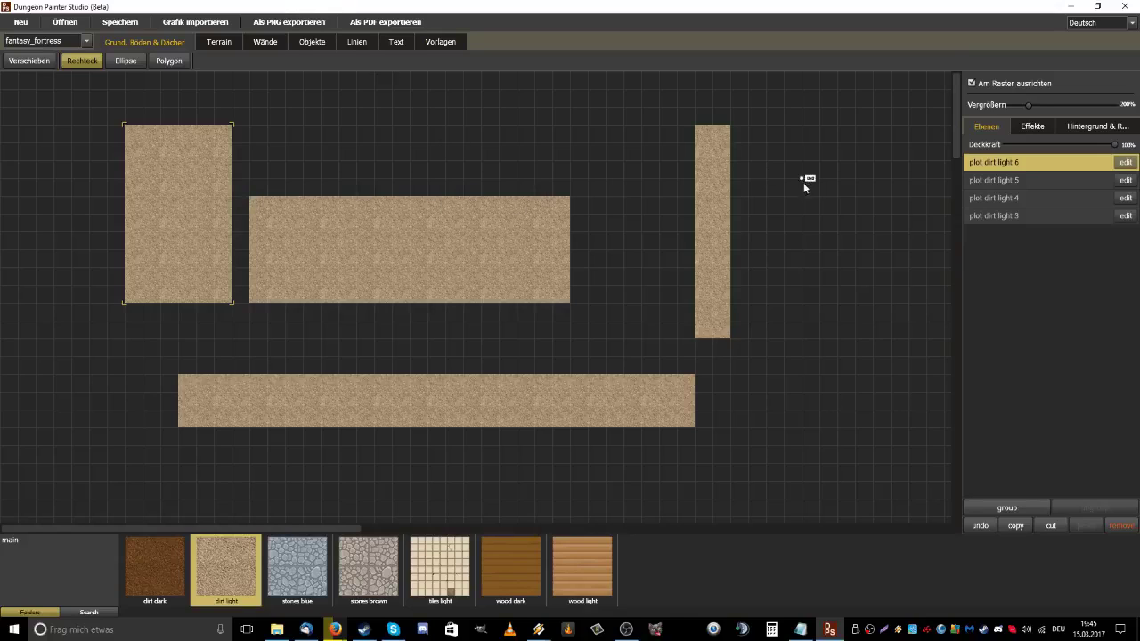
Undo the four dirt light floors just drawn
key(ctrl+z)
key(ctrl+z)
key(ctrl+z)
key(ctrl+z)
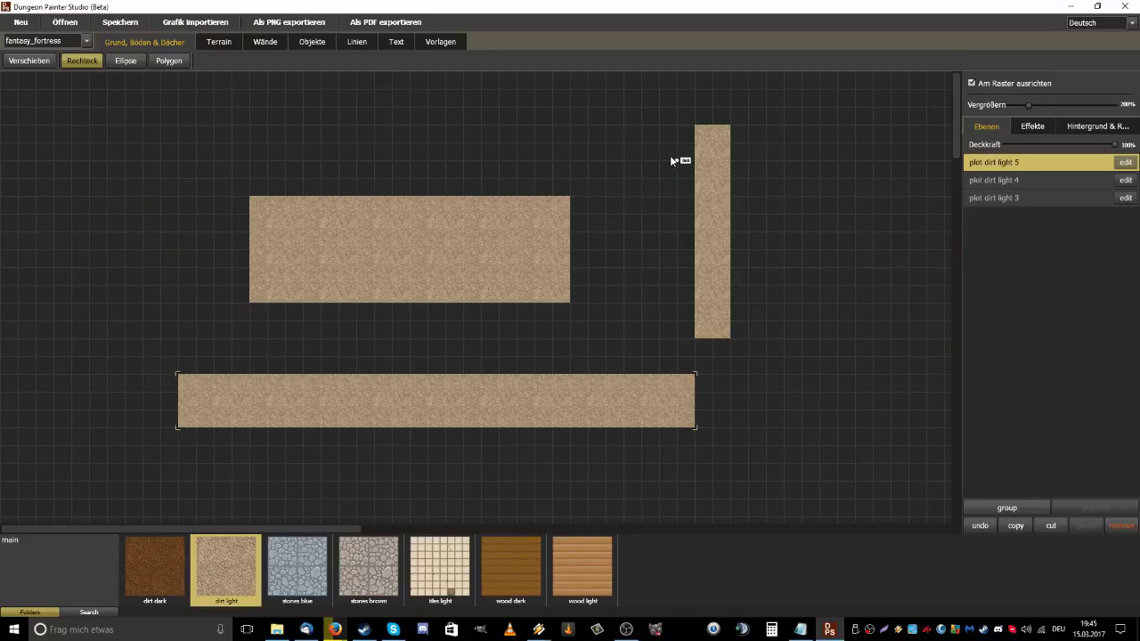